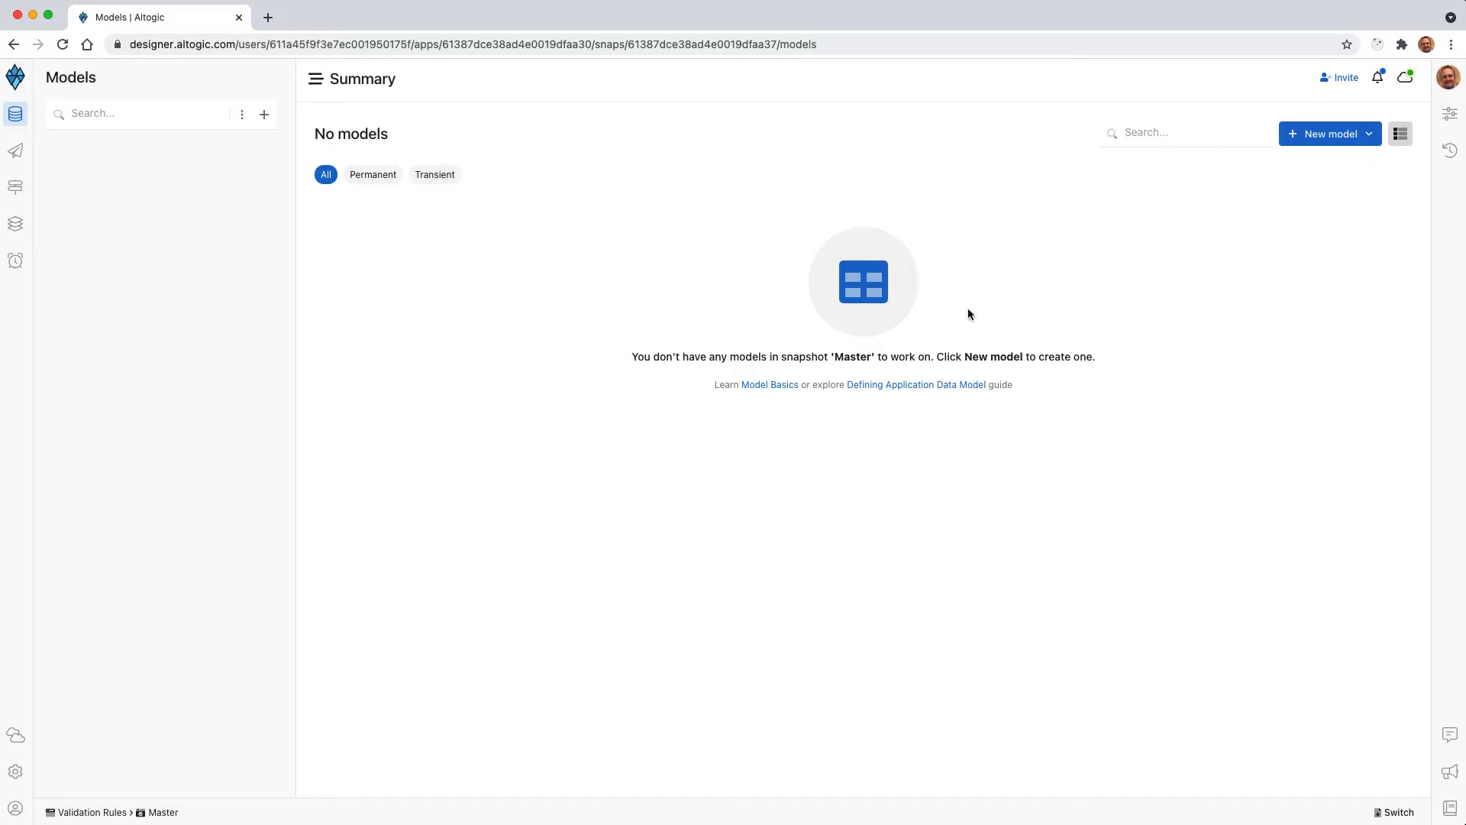
Create a permanent model named product from scratch, with only the Create product object (POST) endpoint
{"action": "left_click", "coordinate": [1329, 137]}
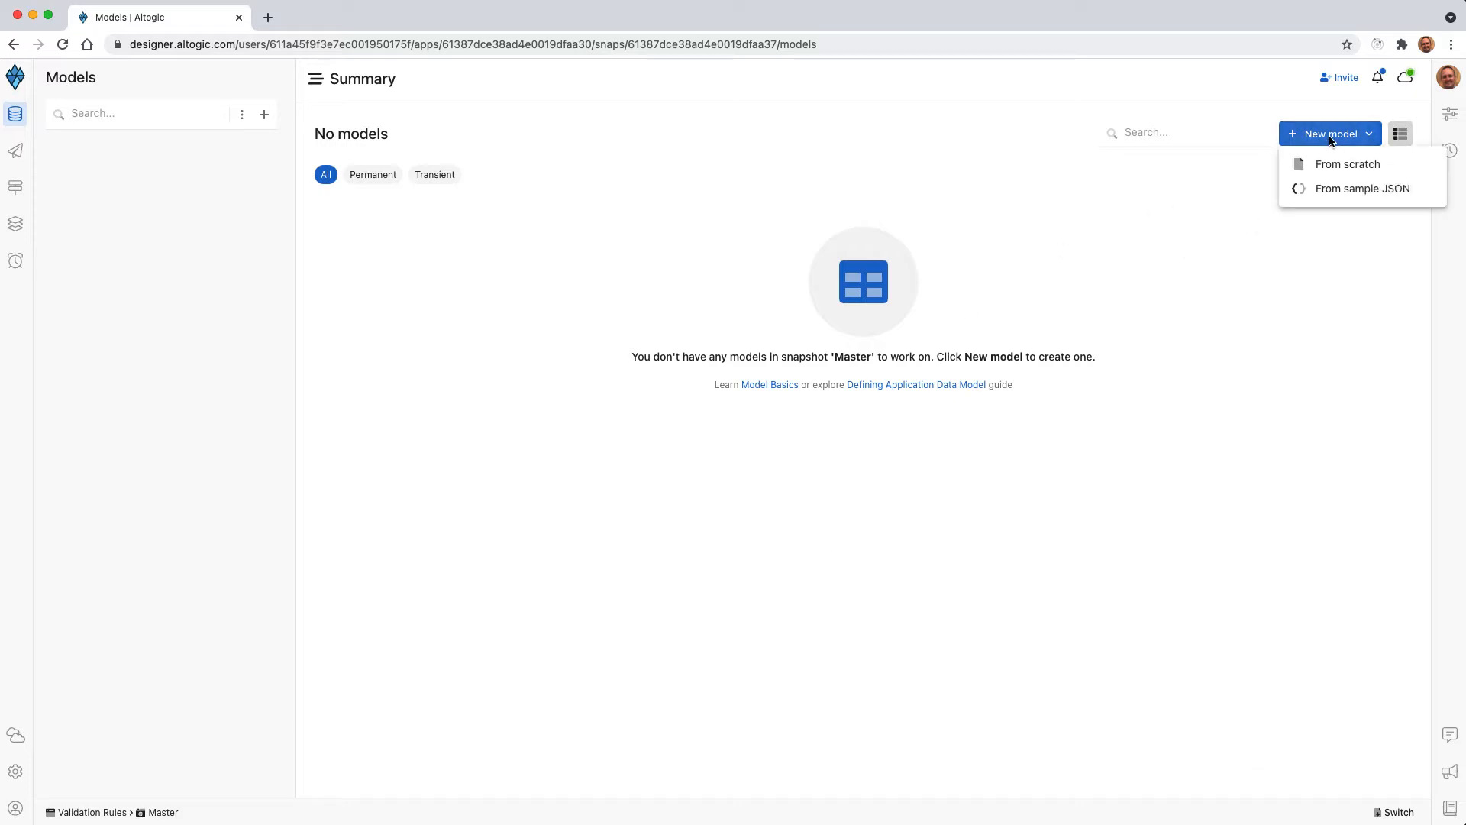
{"action": "left_click", "coordinate": [1329, 162]}
{"action": "type", "text": "p"}
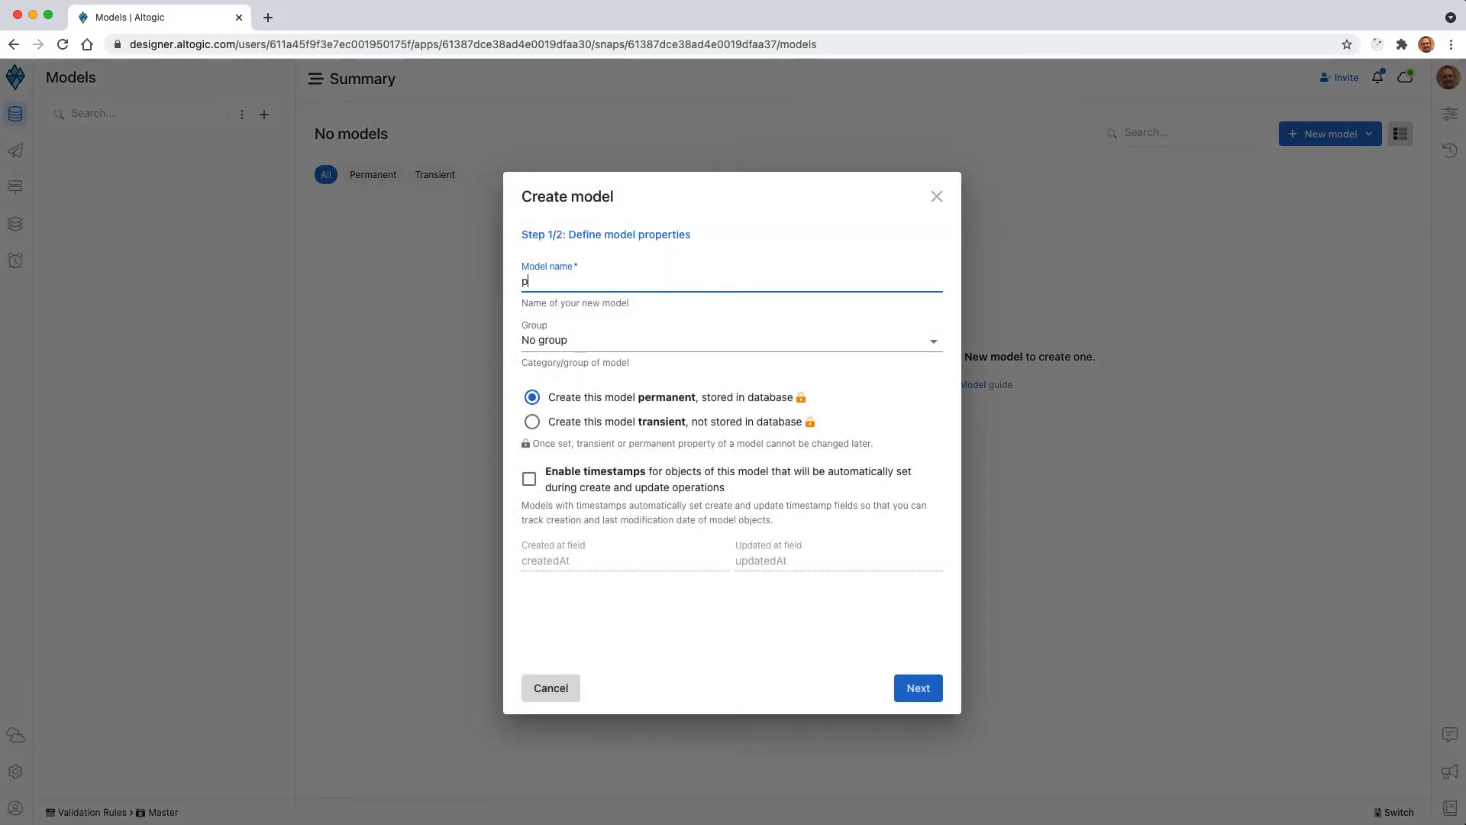
{"action": "type", "text": "roduct"}
{"action": "left_click", "coordinate": [930, 692]}
{"action": "left_click", "coordinate": [531, 341]}
{"action": "left_click", "coordinate": [530, 375]}
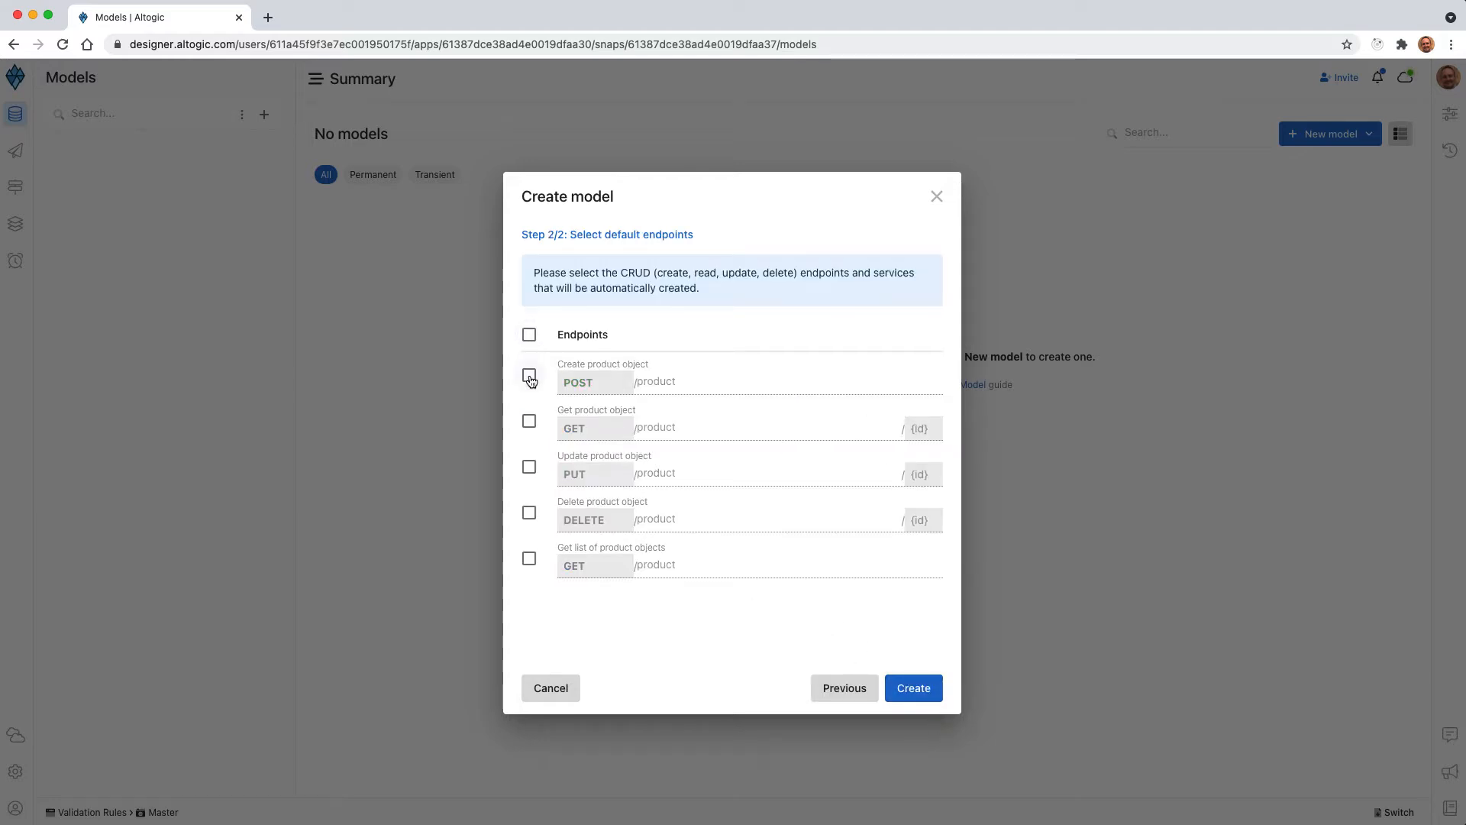
{"action": "left_click", "coordinate": [901, 692]}
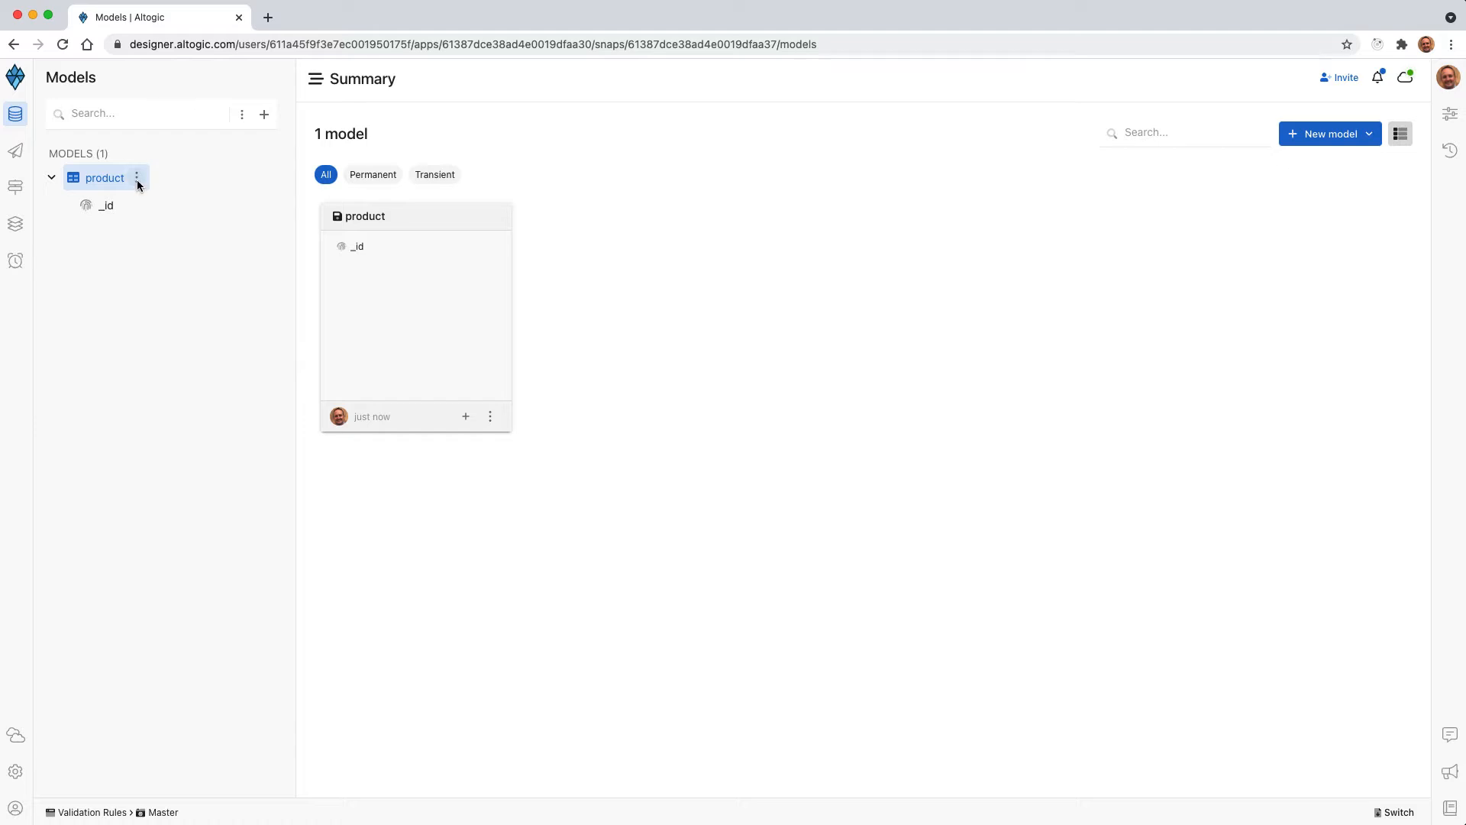
Add a required text field named product_code to the product model
{"action": "right_click", "coordinate": [137, 181]}
{"action": "mouse_move", "coordinate": [190, 231]}
{"action": "mouse_move", "coordinate": [327, 111]}
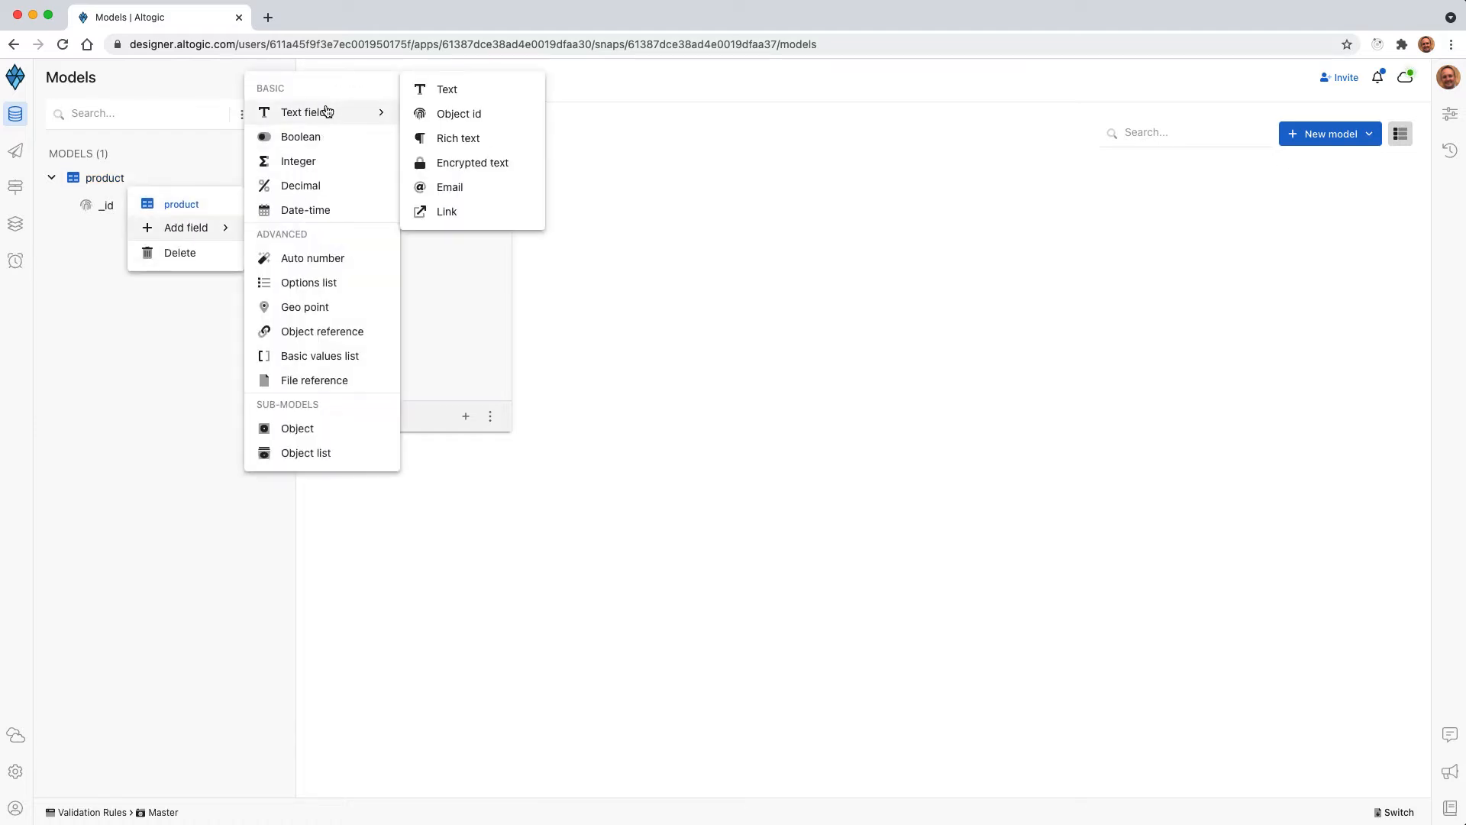
{"action": "left_click", "coordinate": [451, 95]}
{"action": "type", "text": "ğroduc"}
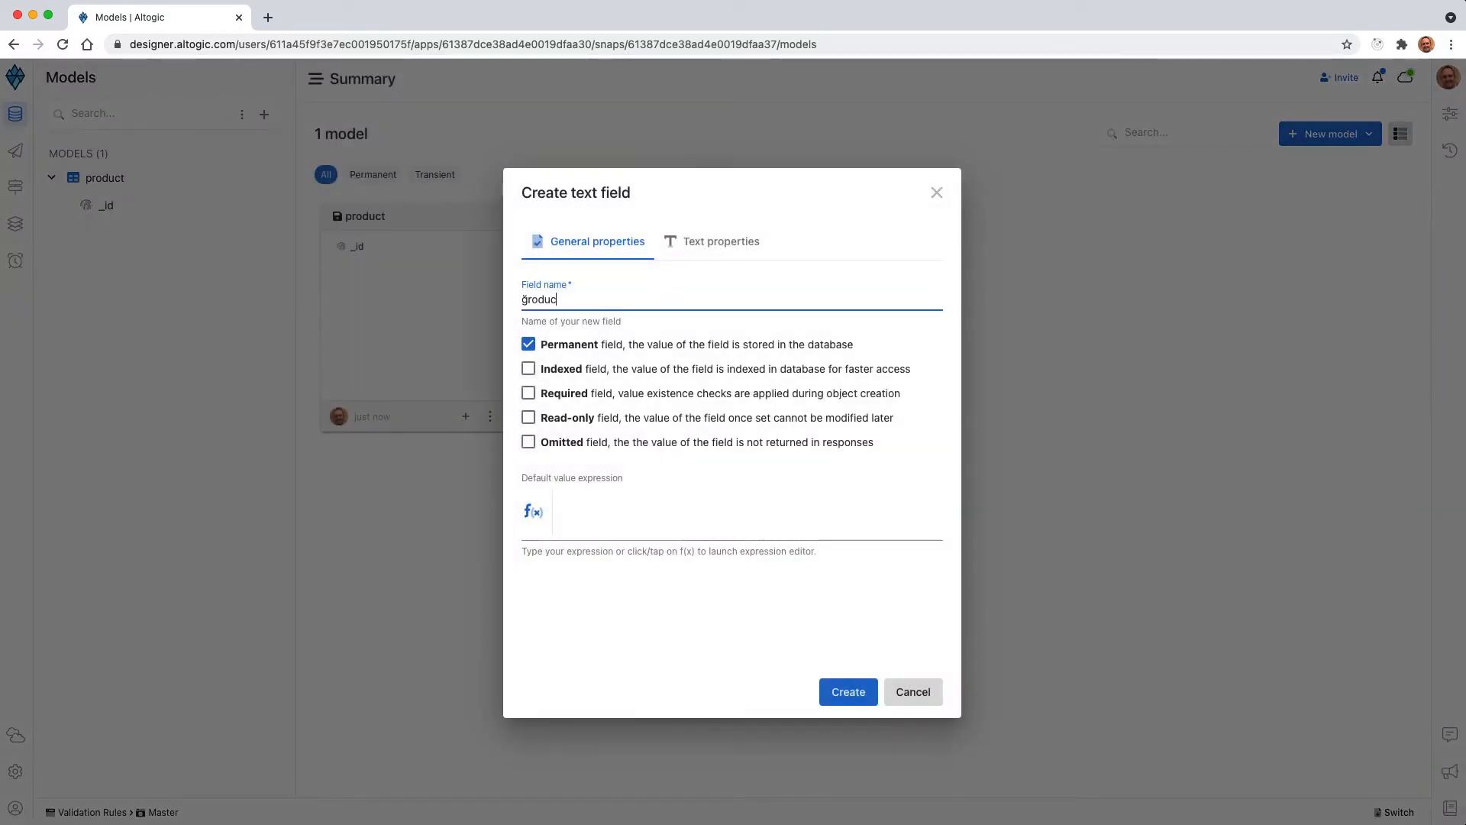
{"action": "key", "text": "BackSpace"}
{"action": "key", "text": "BackSpace"}
{"action": "key", "text": "BackSpace"}
{"action": "key", "text": "BackSpace"}
{"action": "key", "text": "BackSpace"}
{"action": "key", "text": "BackSpace"}
{"action": "type", "text": "product_cod"}
{"action": "left_click", "coordinate": [589, 393]}
{"action": "left_click", "coordinate": [832, 687]}
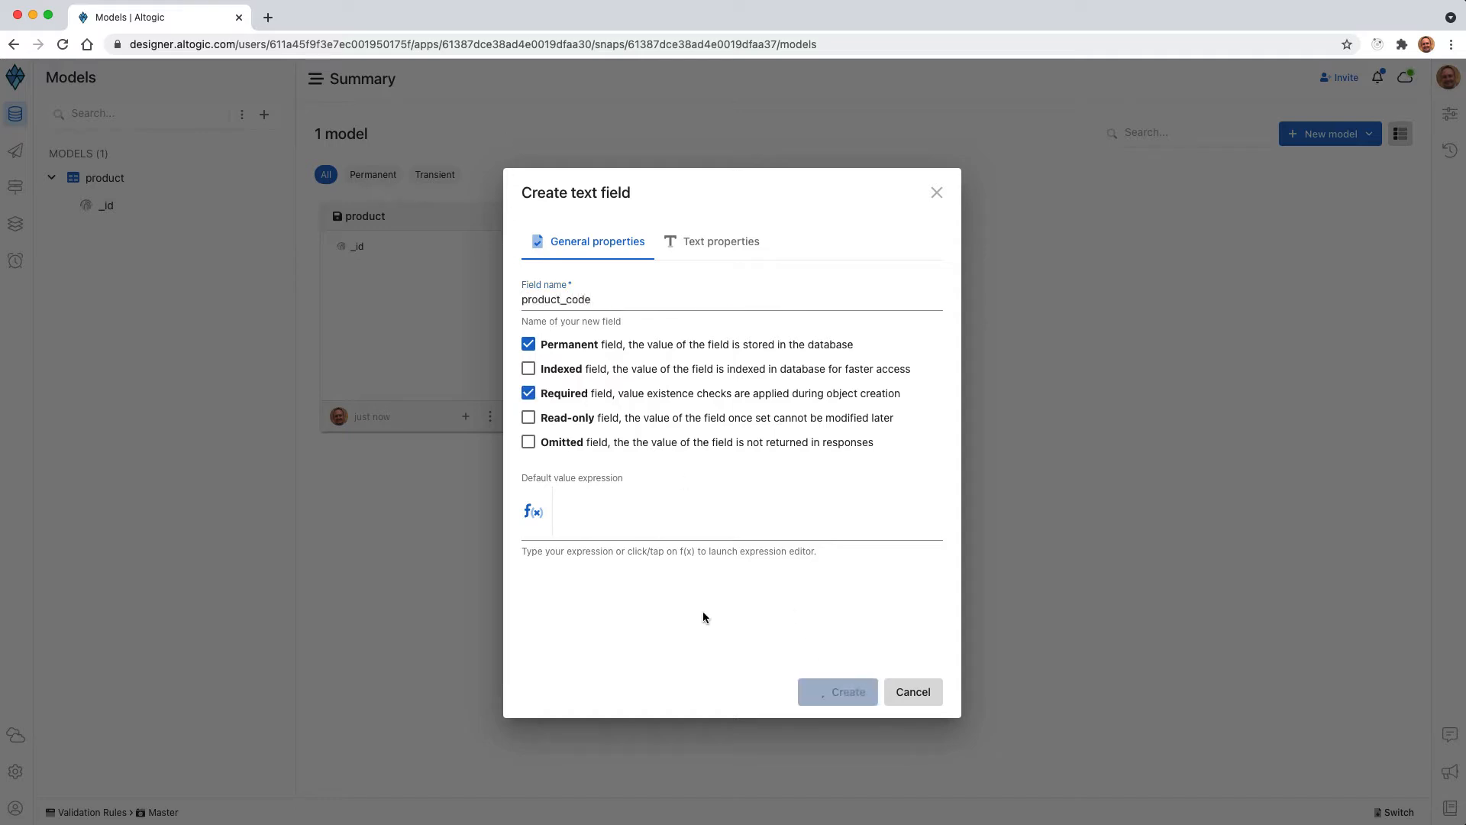
Add a required options list field named material to the product model, with the options metal and plastic
{"action": "right_click", "coordinate": [139, 180]}
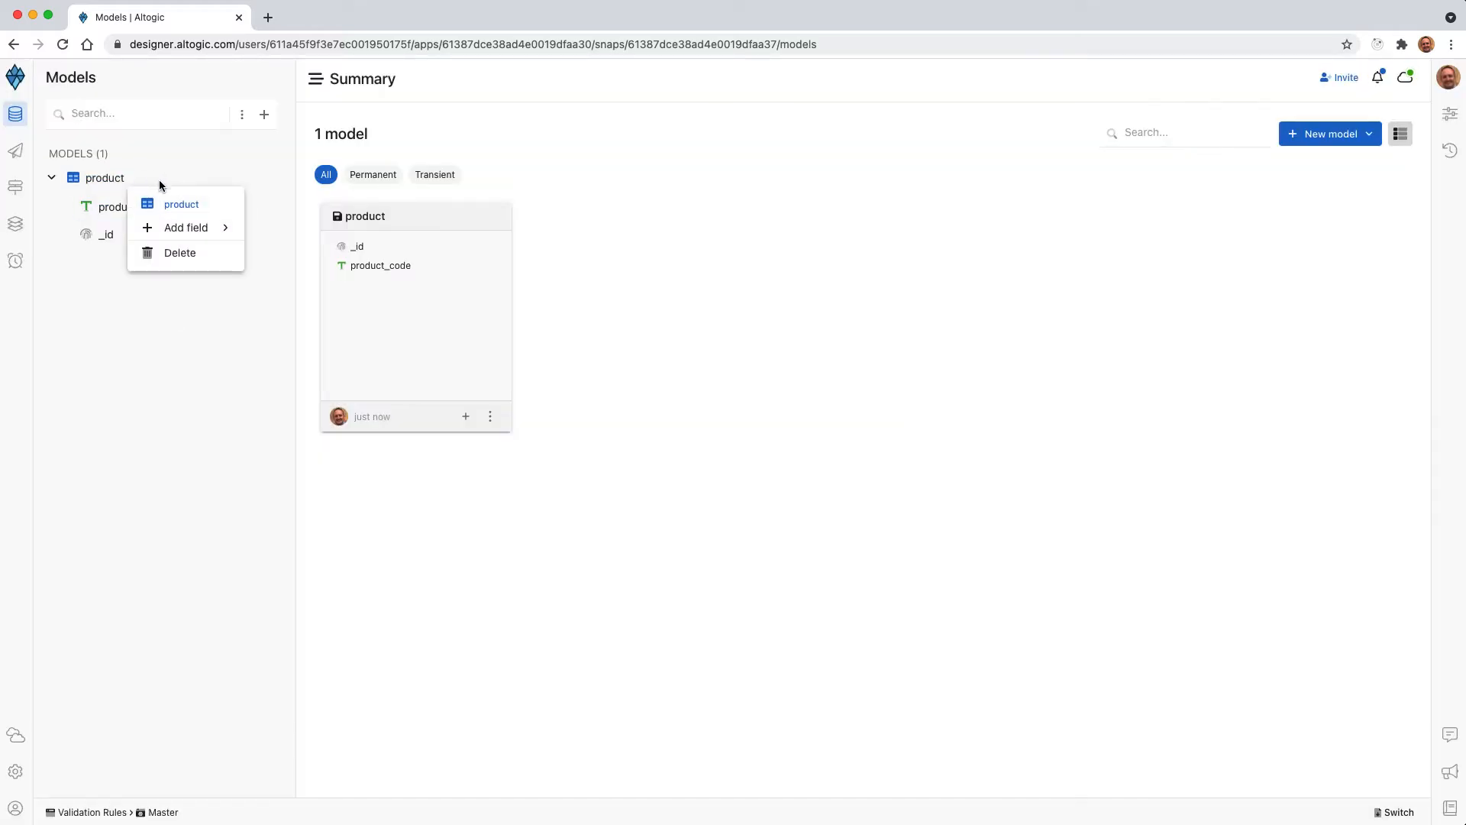
{"action": "mouse_move", "coordinate": [199, 231]}
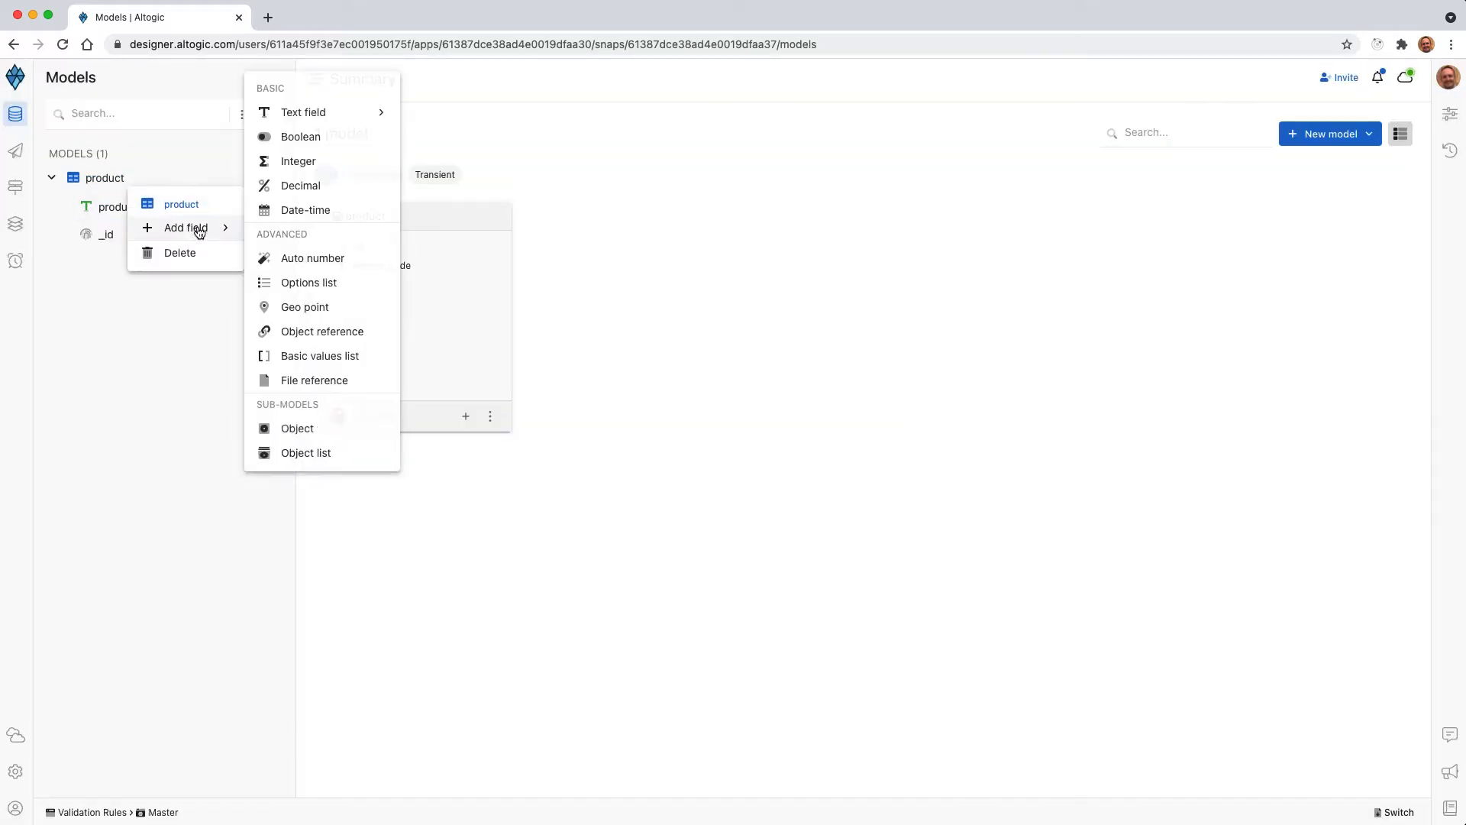
{"action": "left_click", "coordinate": [314, 283]}
{"action": "type", "text": "material"}
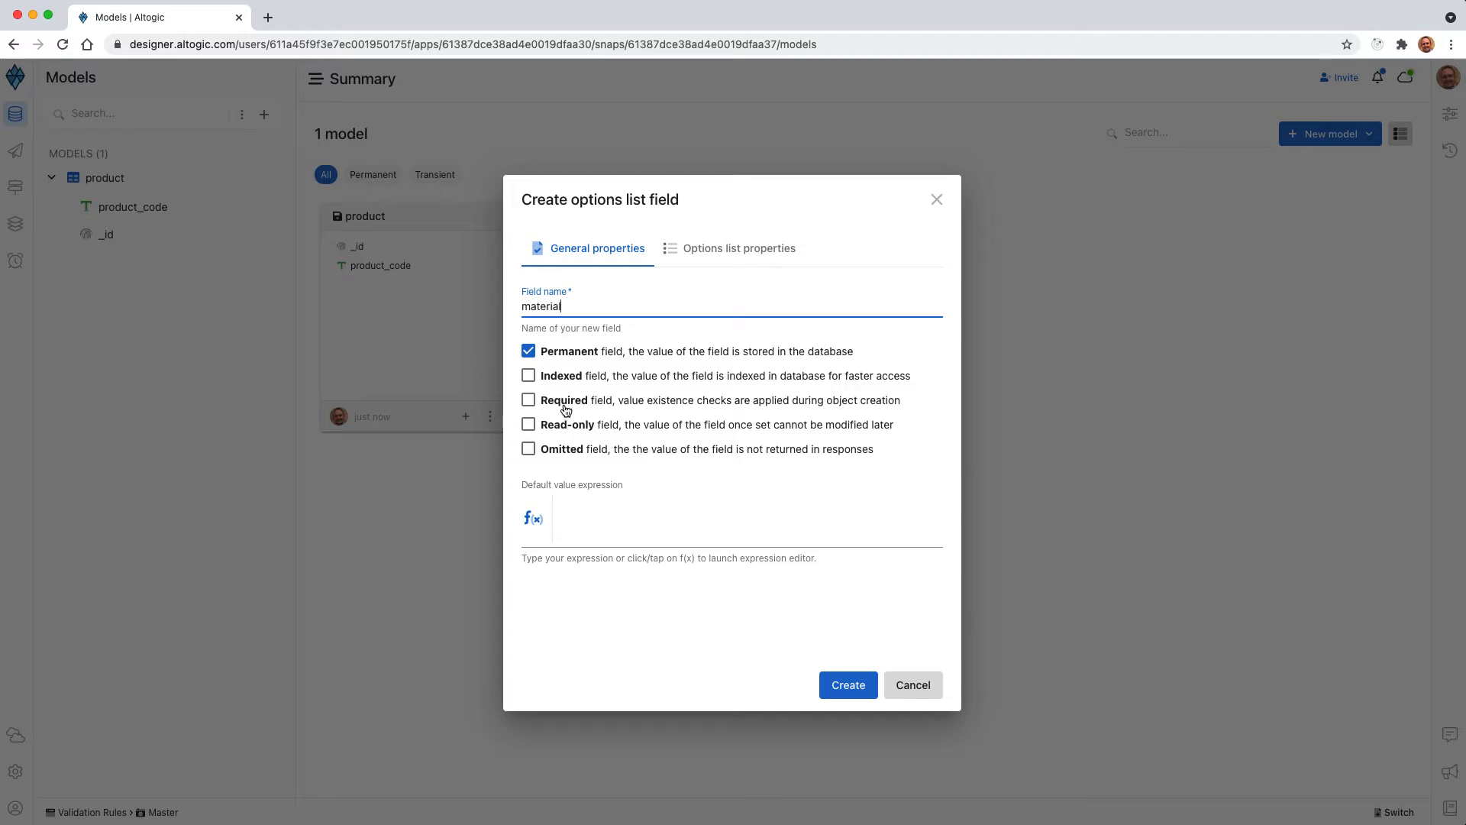
{"action": "left_click", "coordinate": [528, 400]}
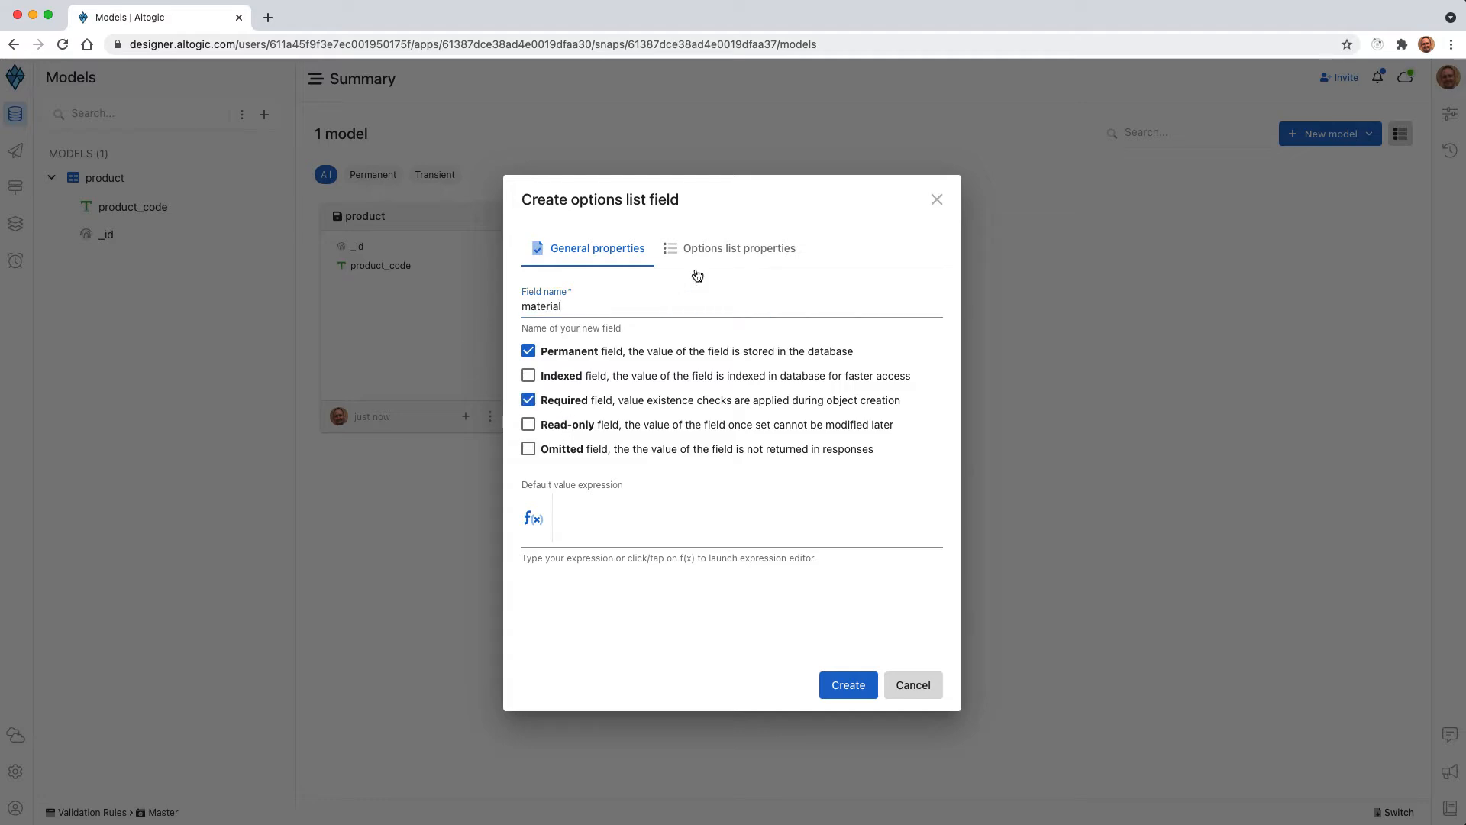
{"action": "left_click", "coordinate": [706, 252]}
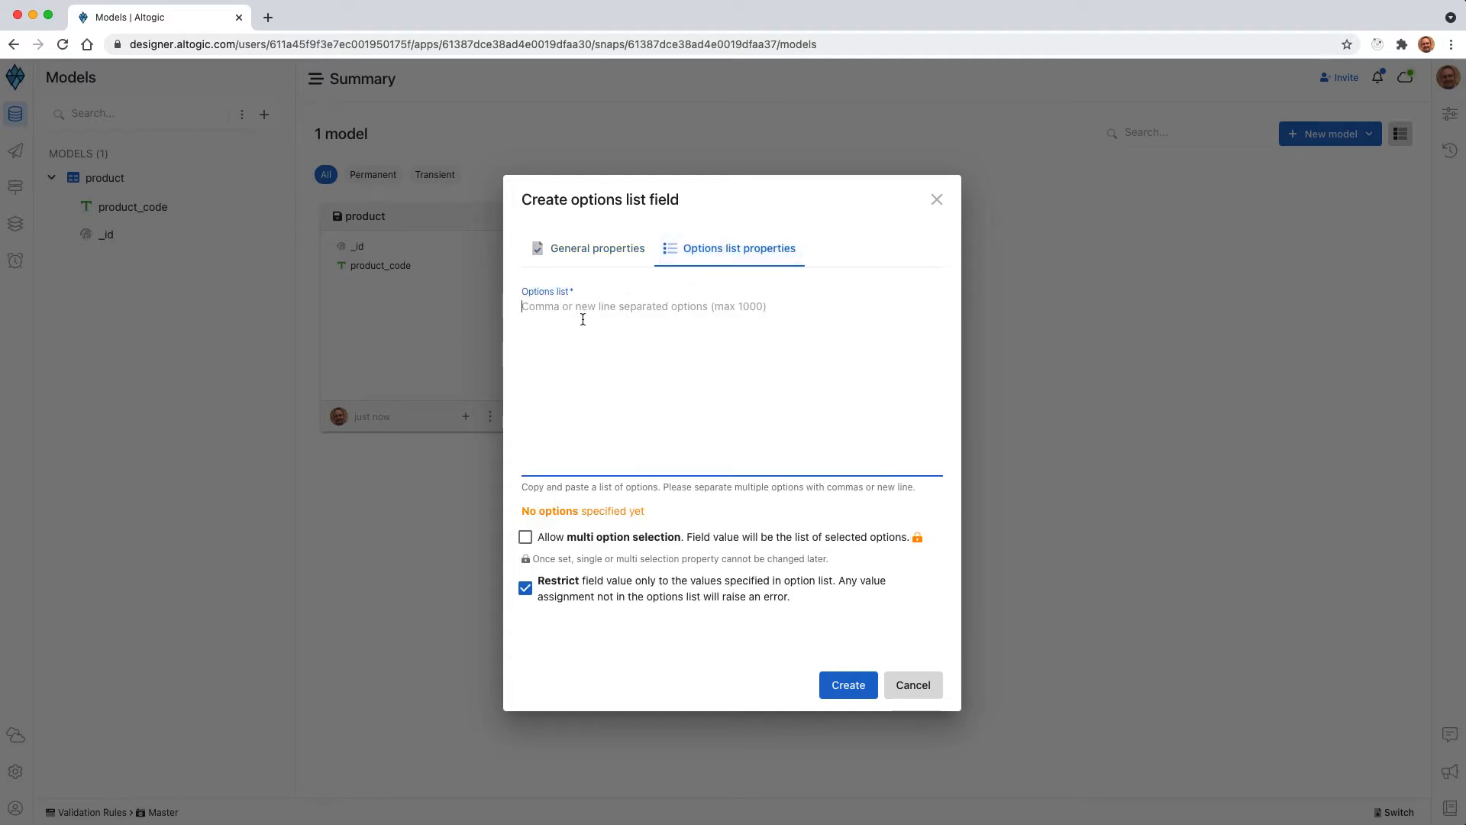
{"action": "type", "text": "metal"}
{"action": "key", "text": "Return"}
{"action": "type", "text": "plastic"}
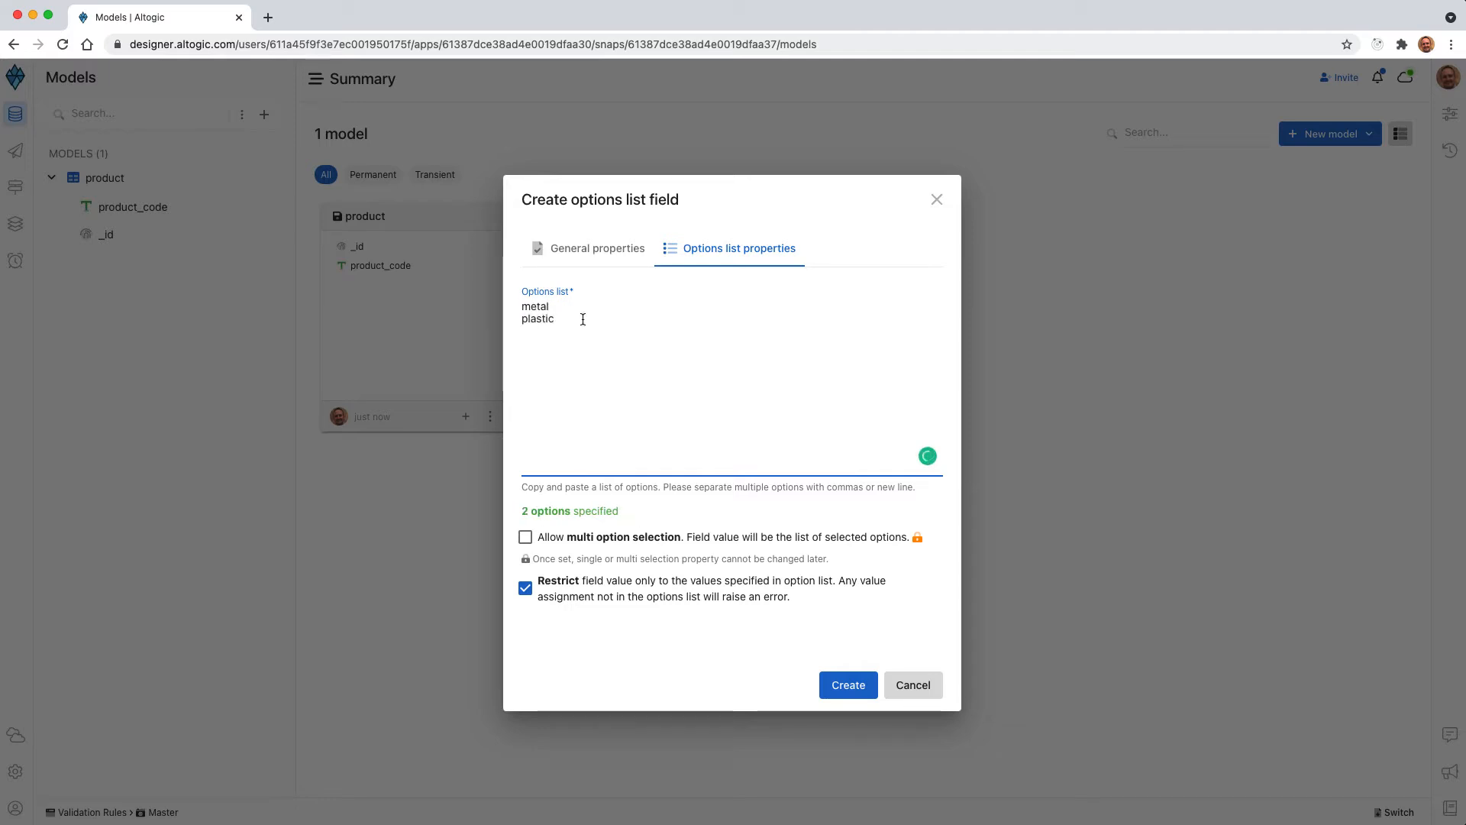
{"action": "left_click", "coordinate": [852, 685]}
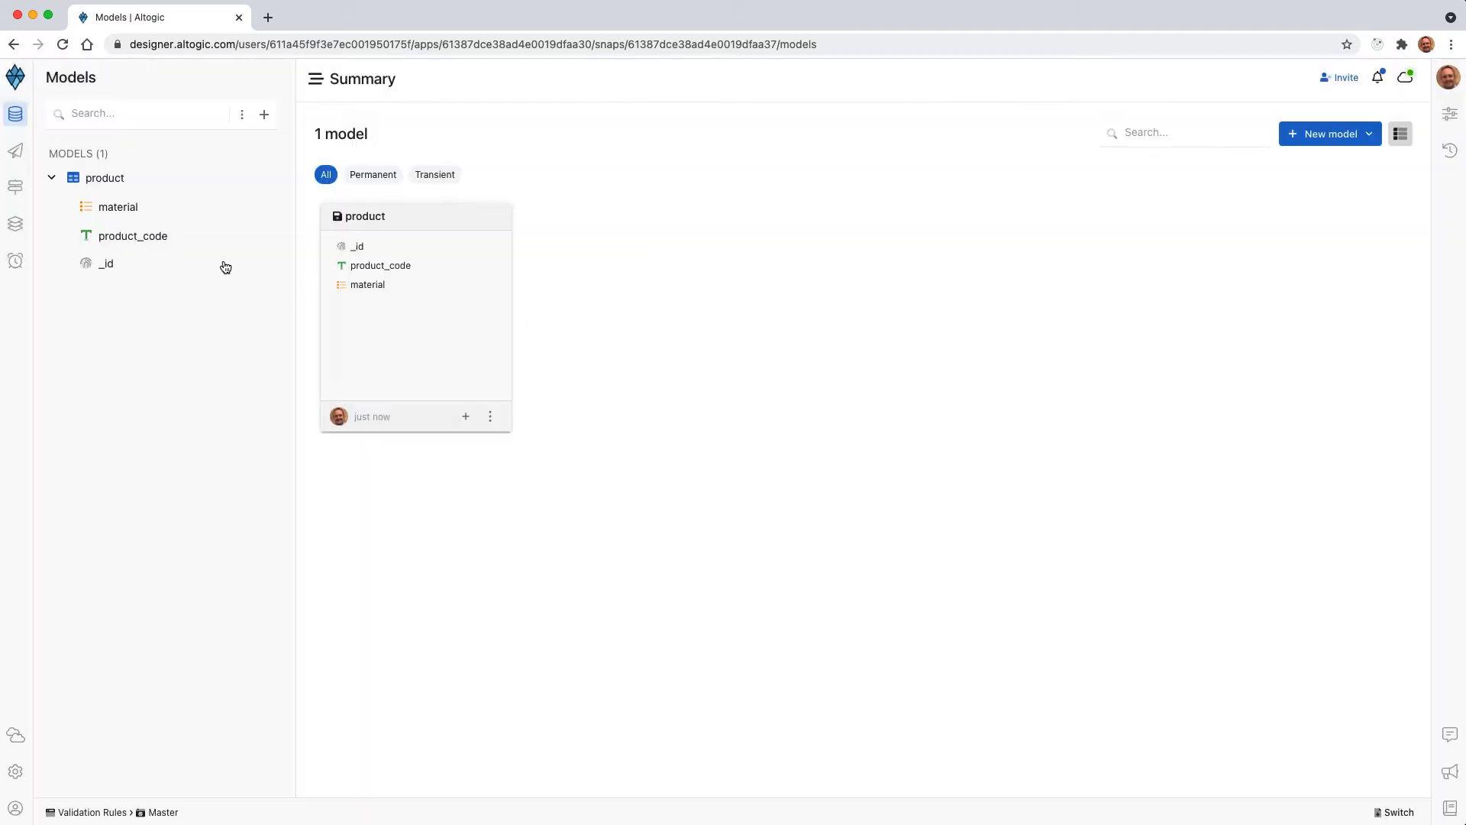
Review the material field and the product model's field list, and examine the specific properties of product_code
{"action": "left_click", "coordinate": [116, 208]}
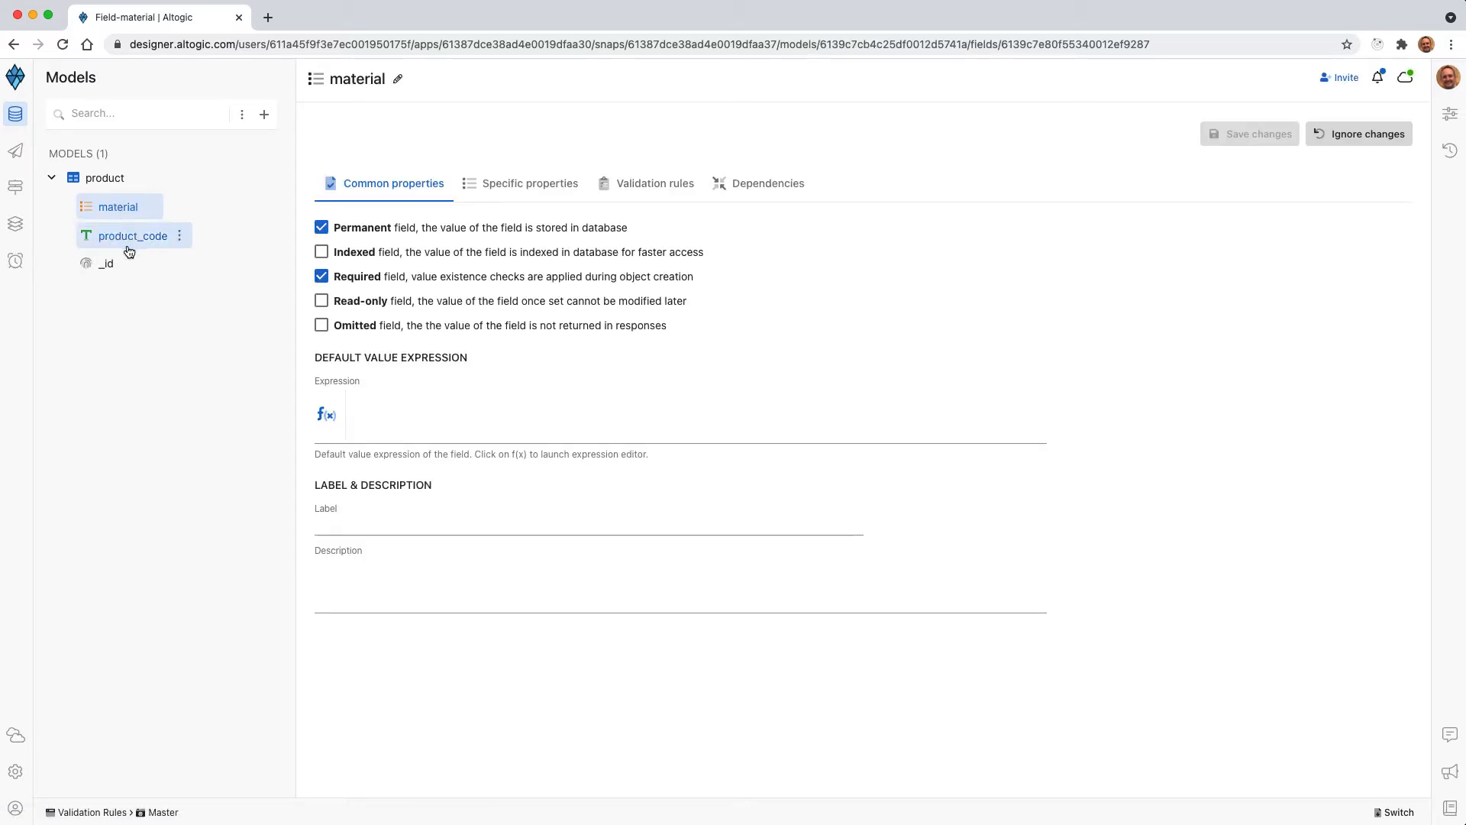
{"action": "left_click", "coordinate": [127, 240]}
{"action": "left_click", "coordinate": [96, 178]}
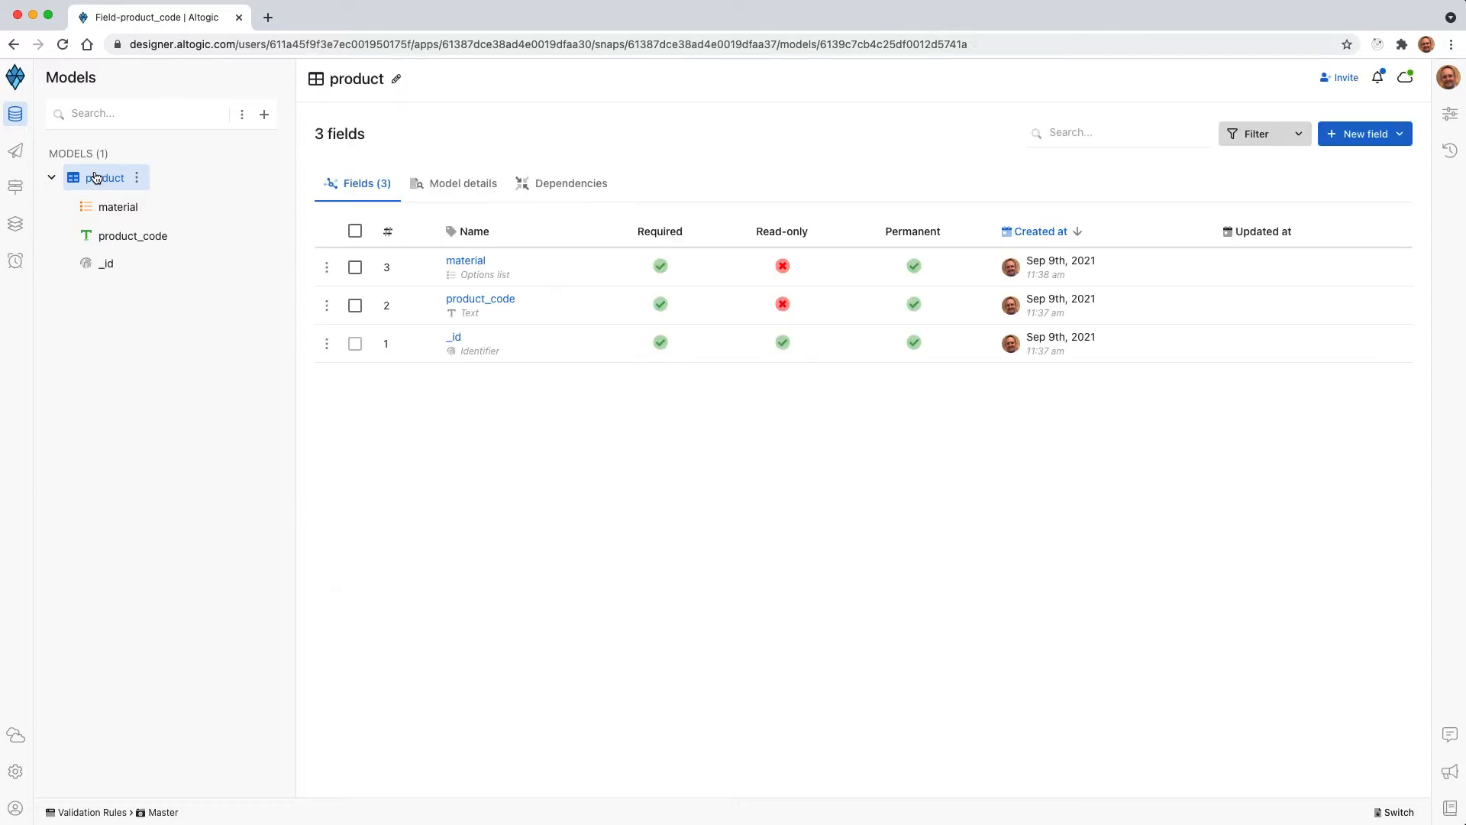
{"action": "left_click", "coordinate": [126, 241]}
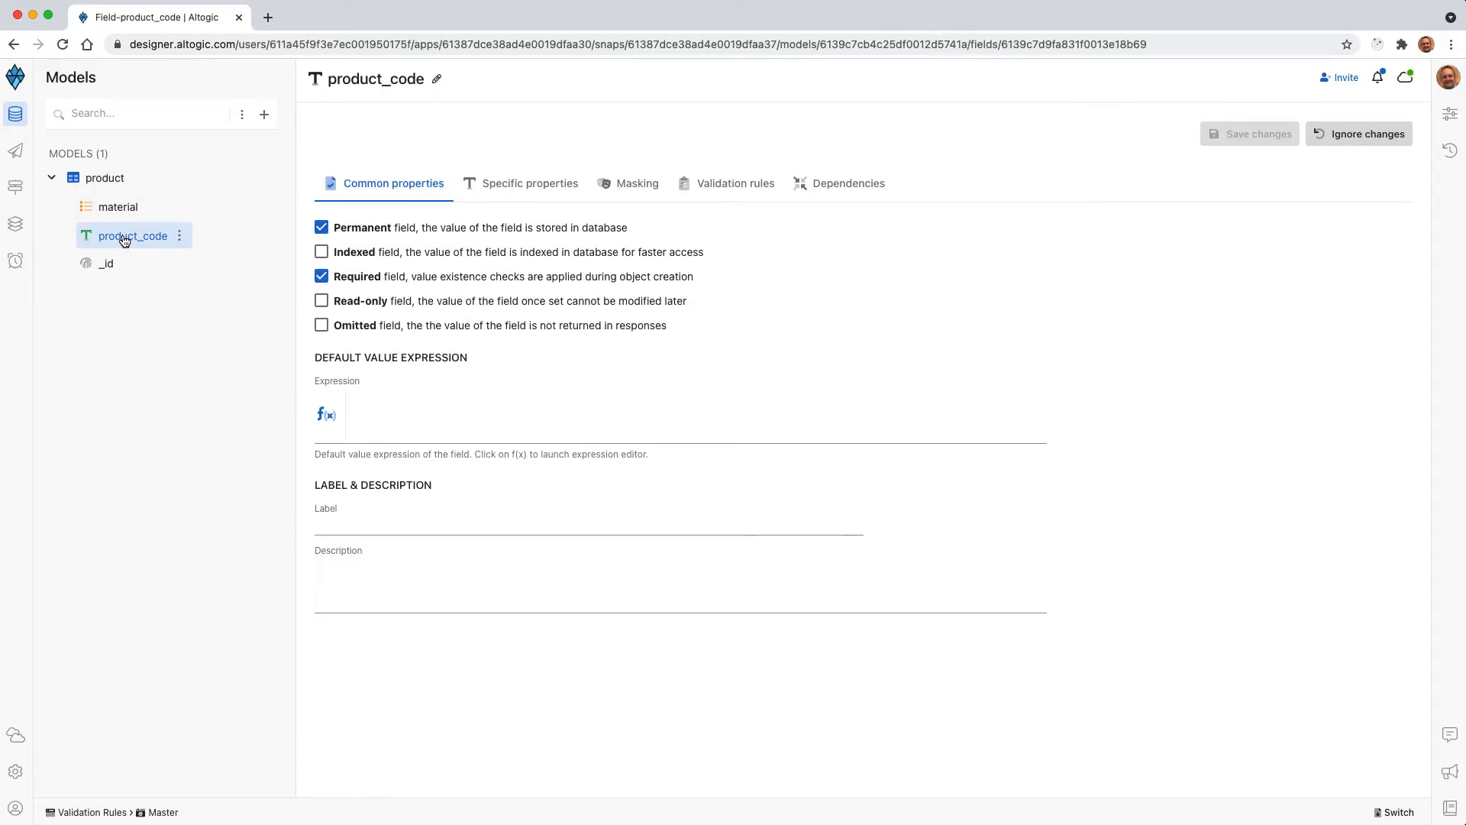
{"action": "left_click", "coordinate": [535, 187]}
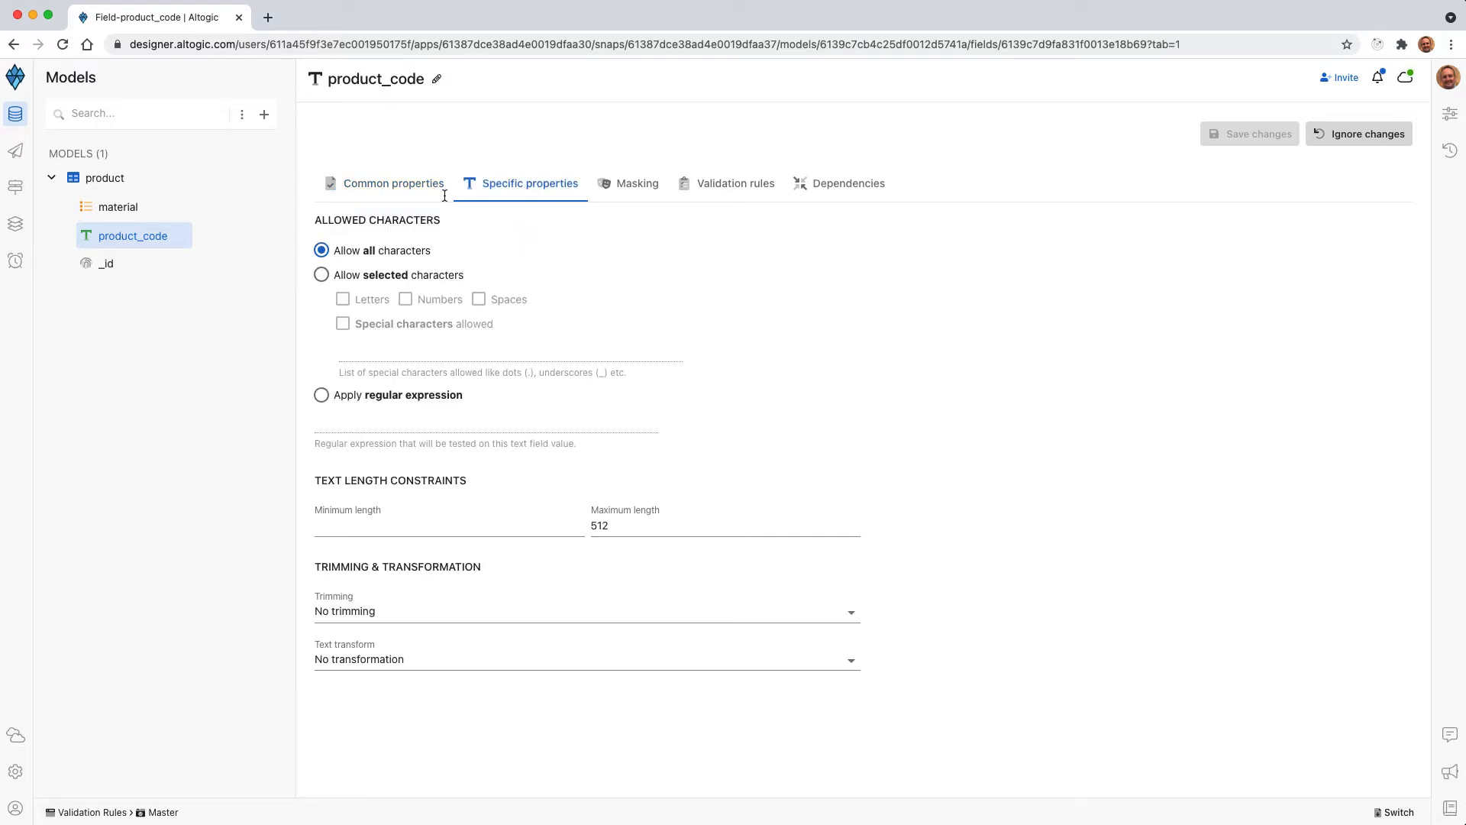
Try limiting product_code to selected special characters, and restore the setting that allows all characters
{"action": "left_click", "coordinate": [344, 280]}
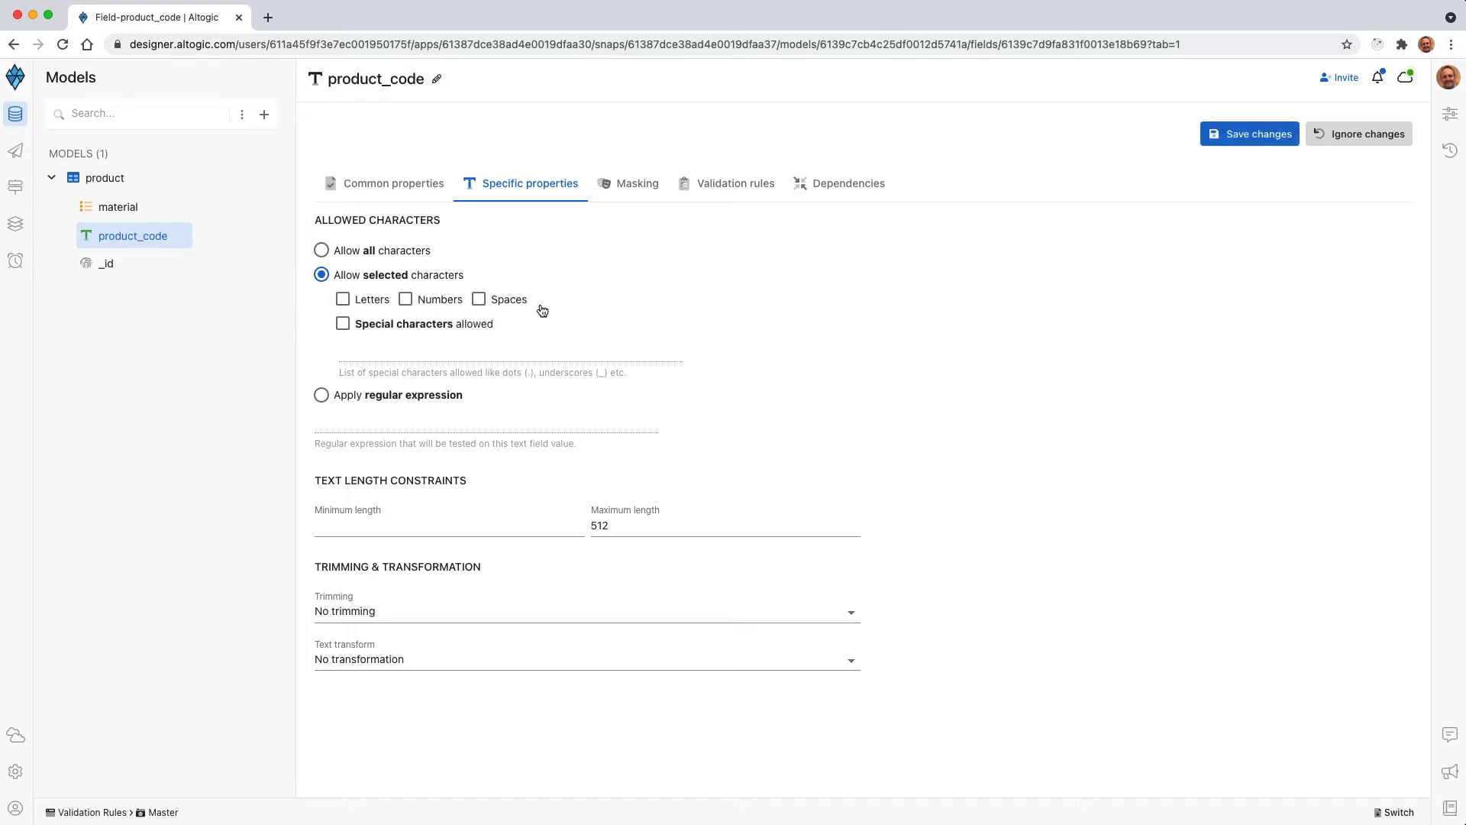
{"action": "left_click", "coordinate": [343, 324]}
{"action": "left_click", "coordinate": [360, 351]}
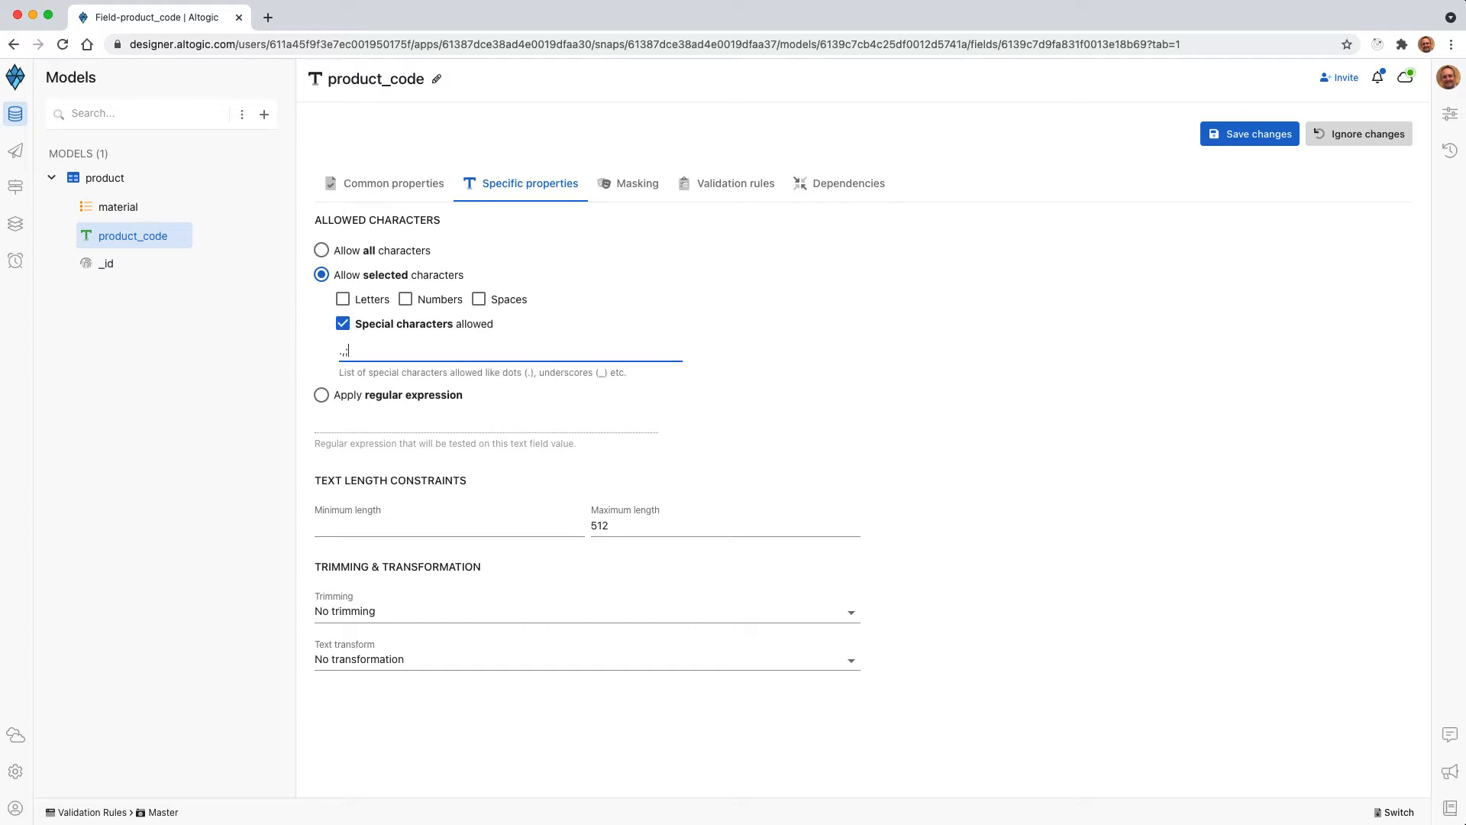
{"action": "double_click", "coordinate": [346, 352]}
{"action": "key", "text": "BackSpace"}
{"action": "left_click", "coordinate": [343, 324]}
{"action": "left_click", "coordinate": [321, 251]}
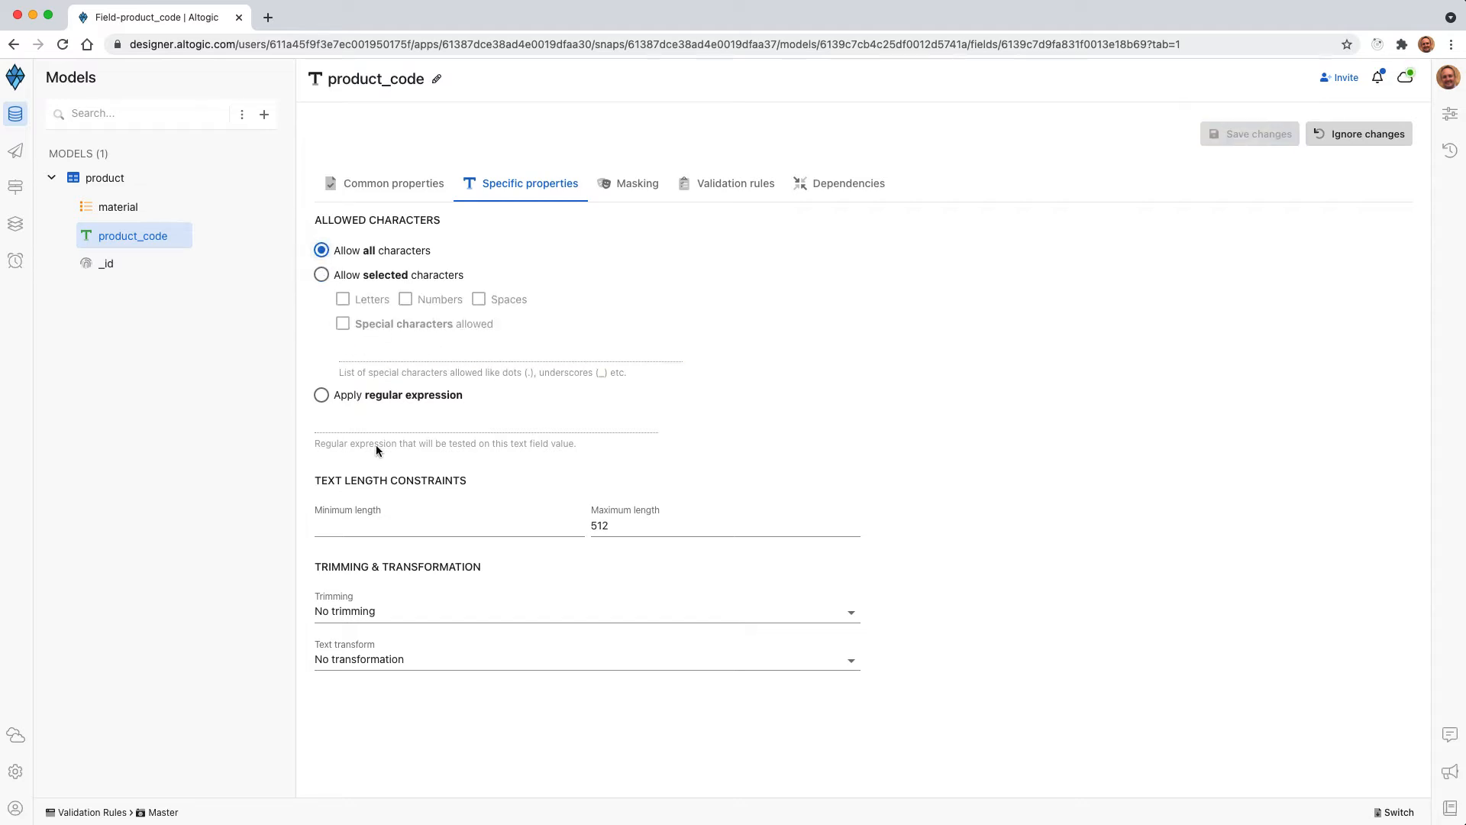
{"action": "left_click", "coordinate": [360, 525]}
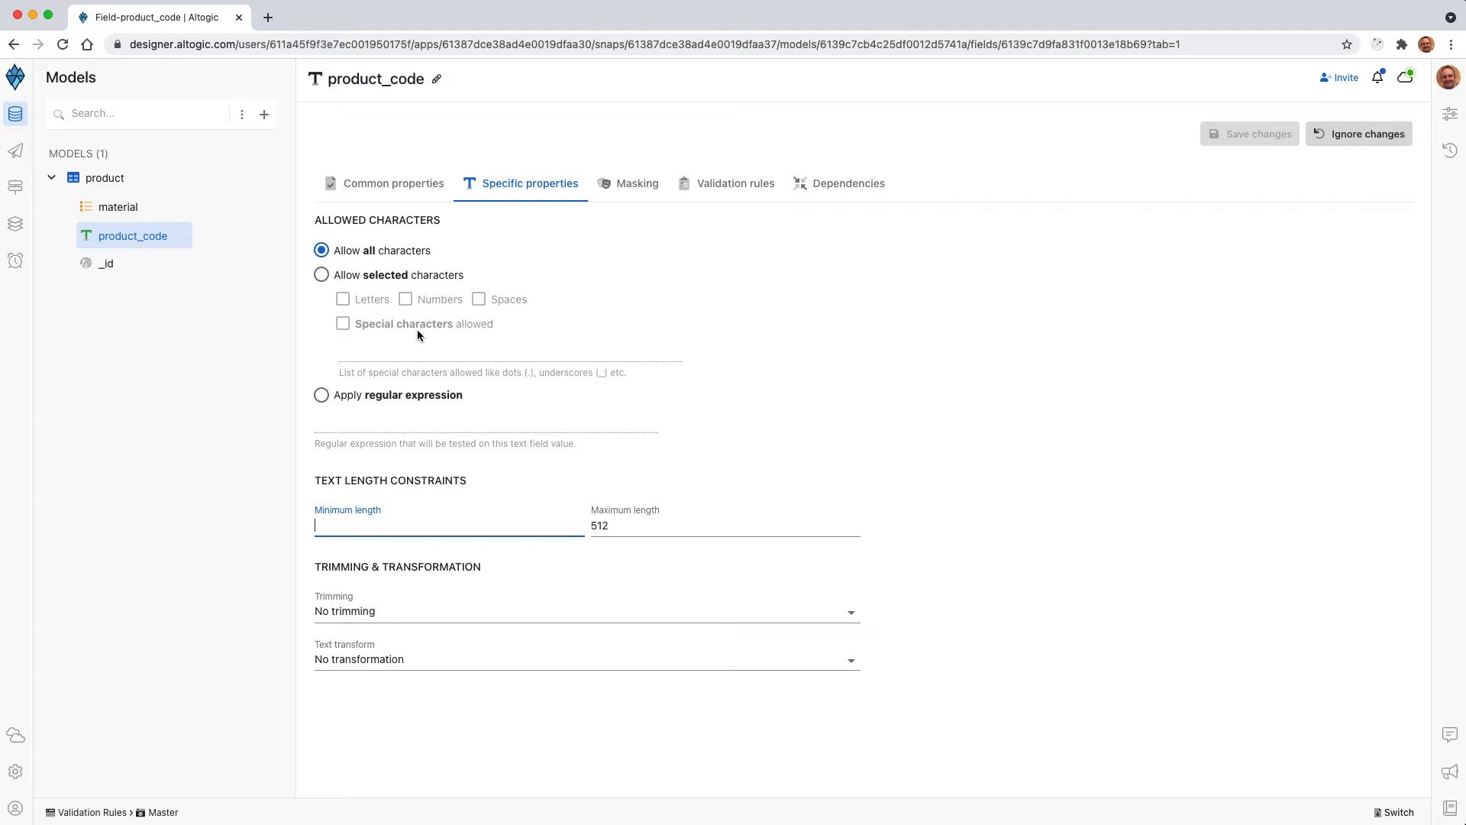
Redeploy the Dev001 environment and open the Create product object endpoint in its test panel
{"action": "left_click", "coordinate": [83, 184]}
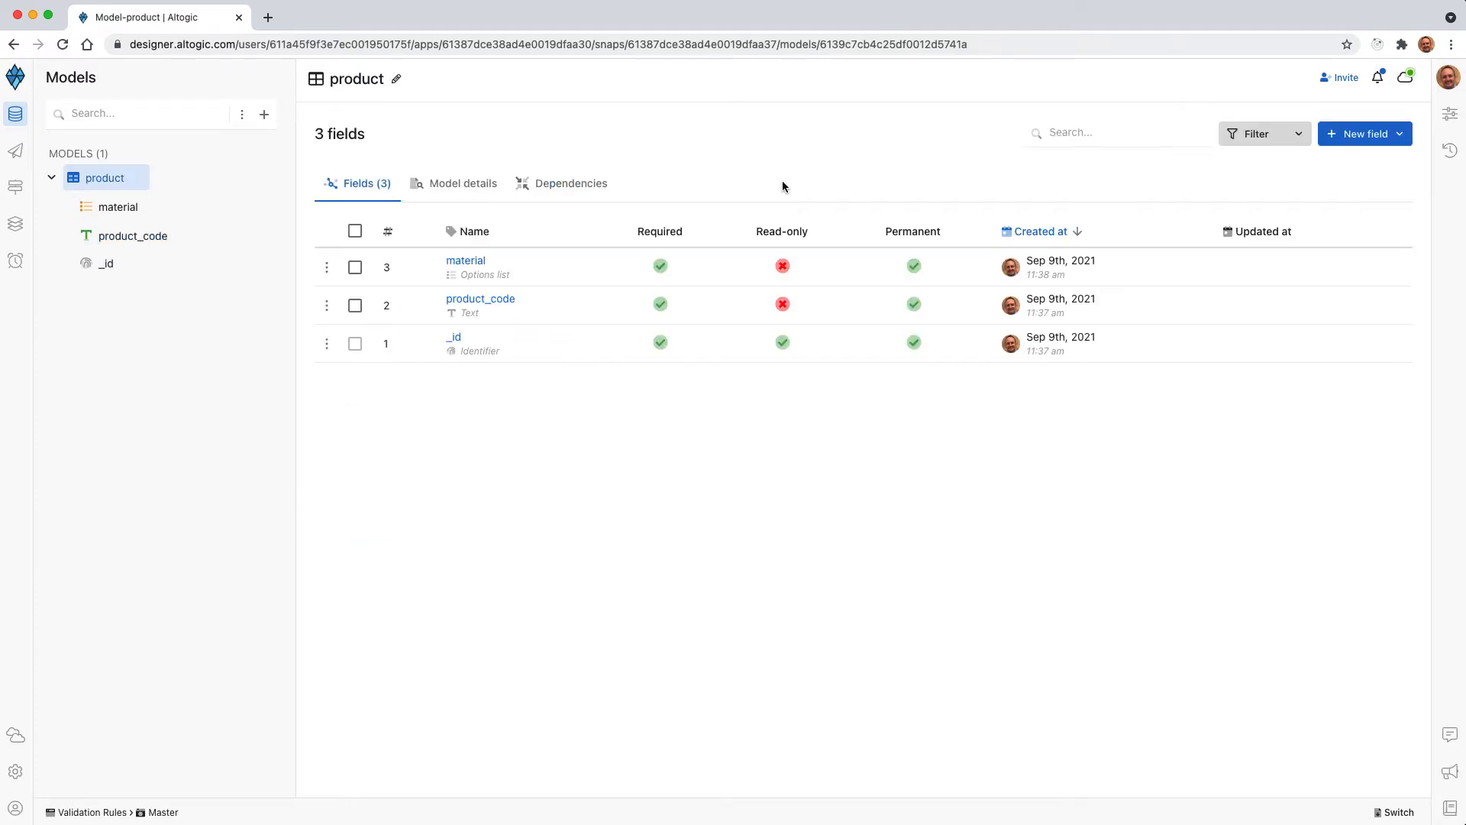
{"action": "left_click", "coordinate": [1408, 77]}
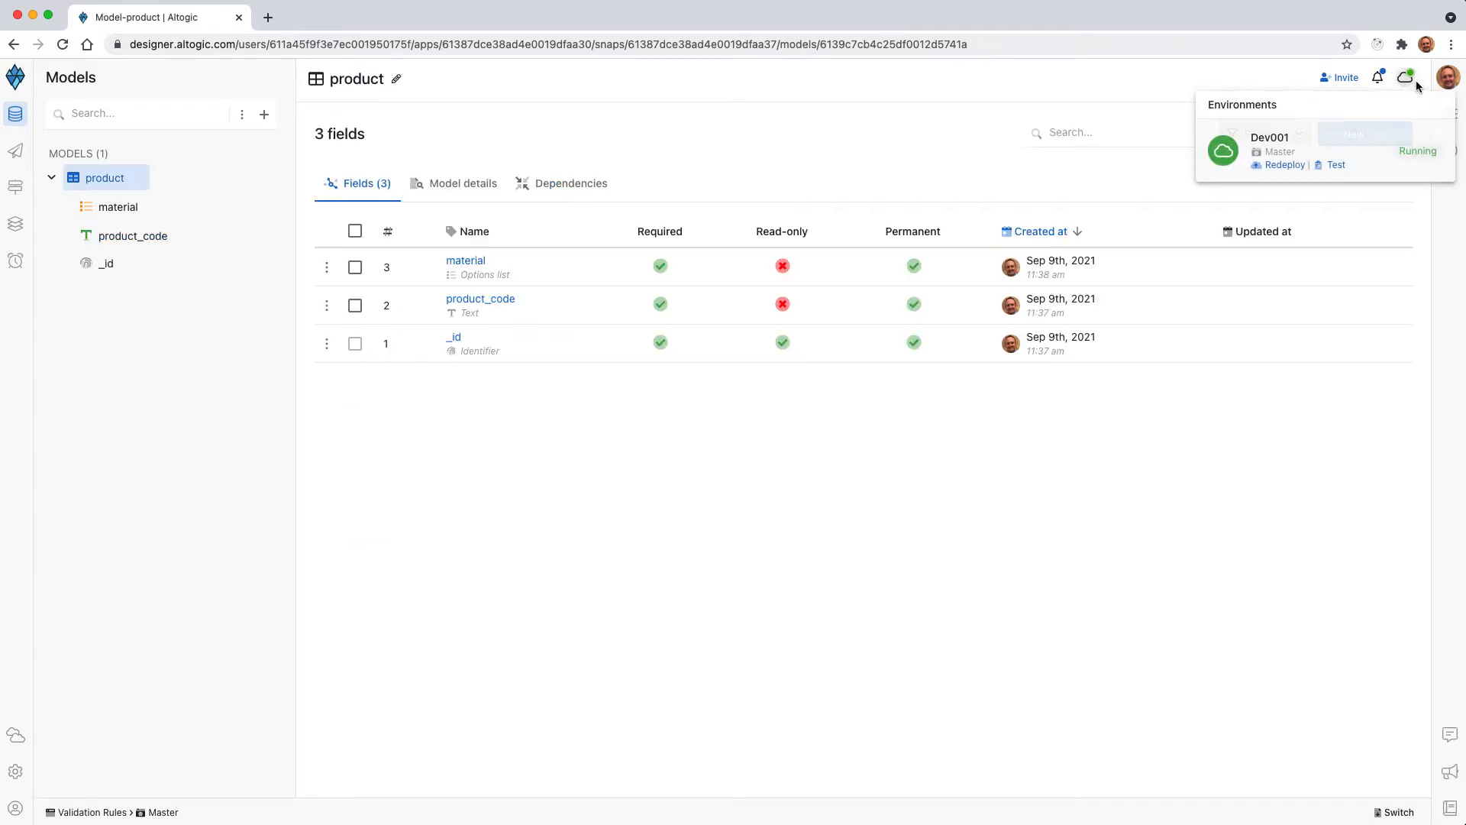
{"action": "left_click", "coordinate": [1337, 165]}
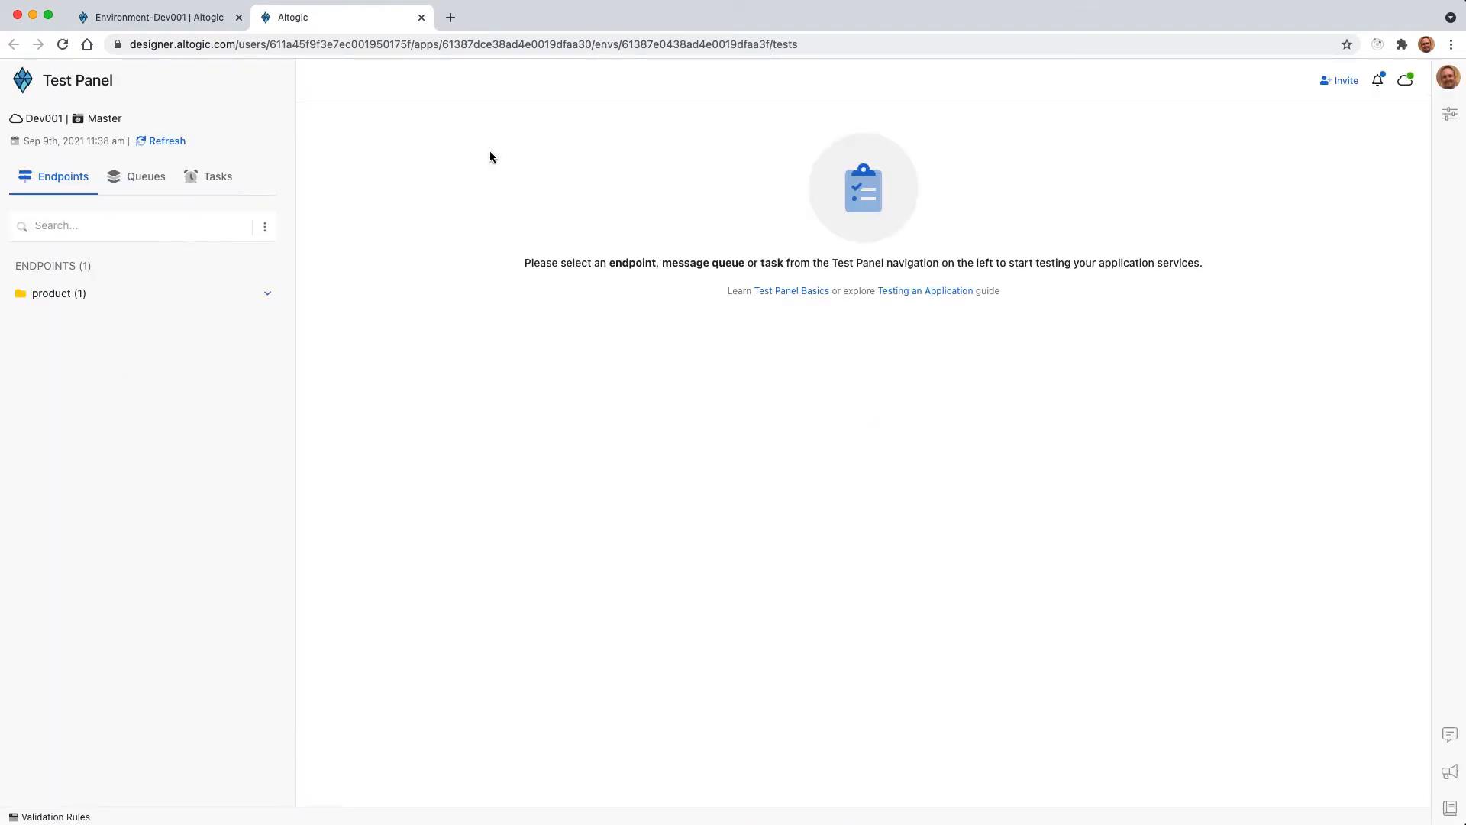
{"action": "left_click", "coordinate": [109, 293]}
{"action": "left_click", "coordinate": [107, 327]}
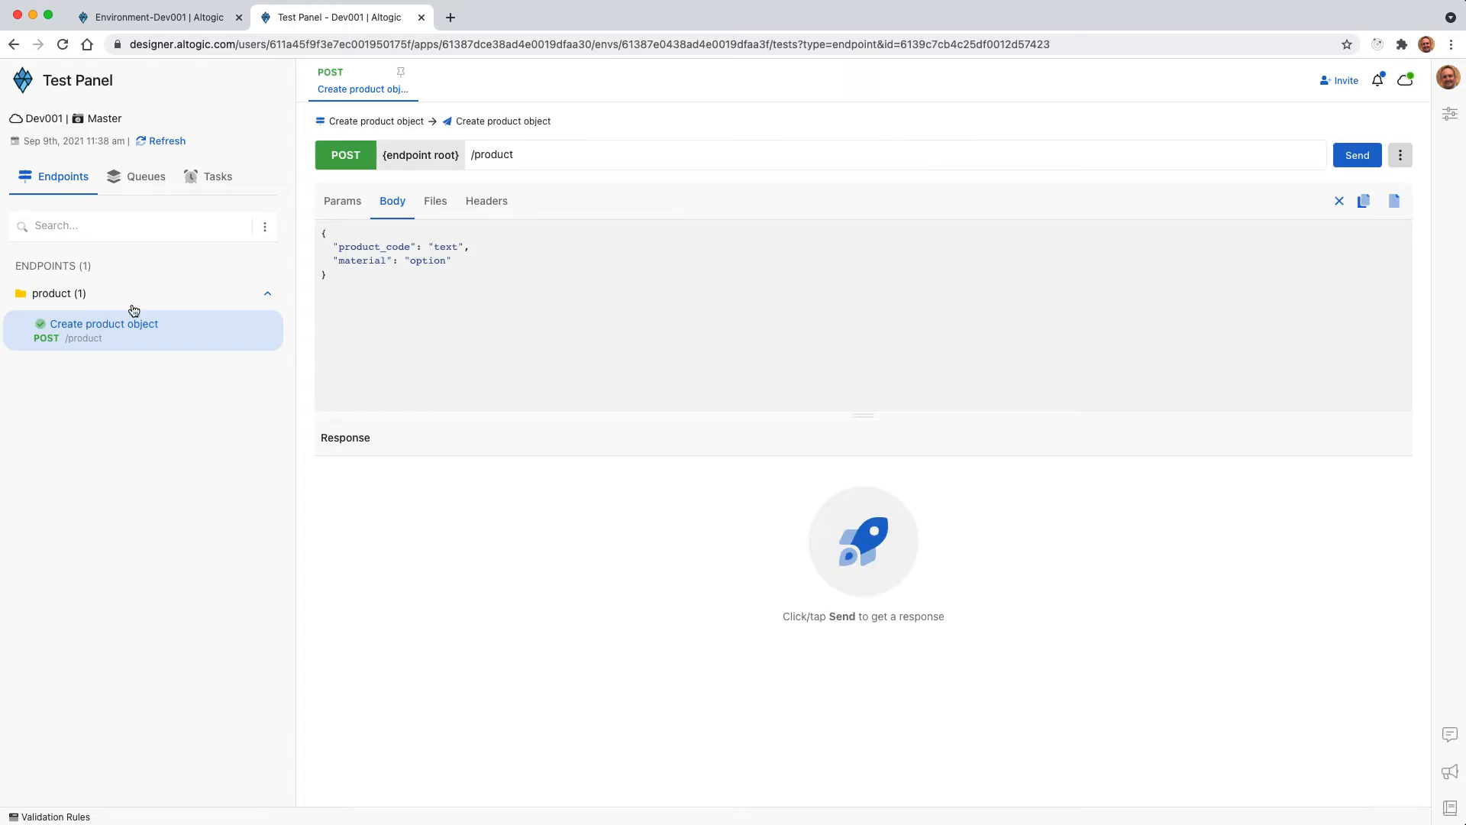
Send a test request with product_code "m_0001" and material "metal", and inspect the response body
{"action": "double_click", "coordinate": [446, 247]}
{"action": "type", "text": "m_0001"}
{"action": "double_click", "coordinate": [424, 263]}
{"action": "type", "text": "metal"}
{"action": "left_click", "coordinate": [1358, 155]}
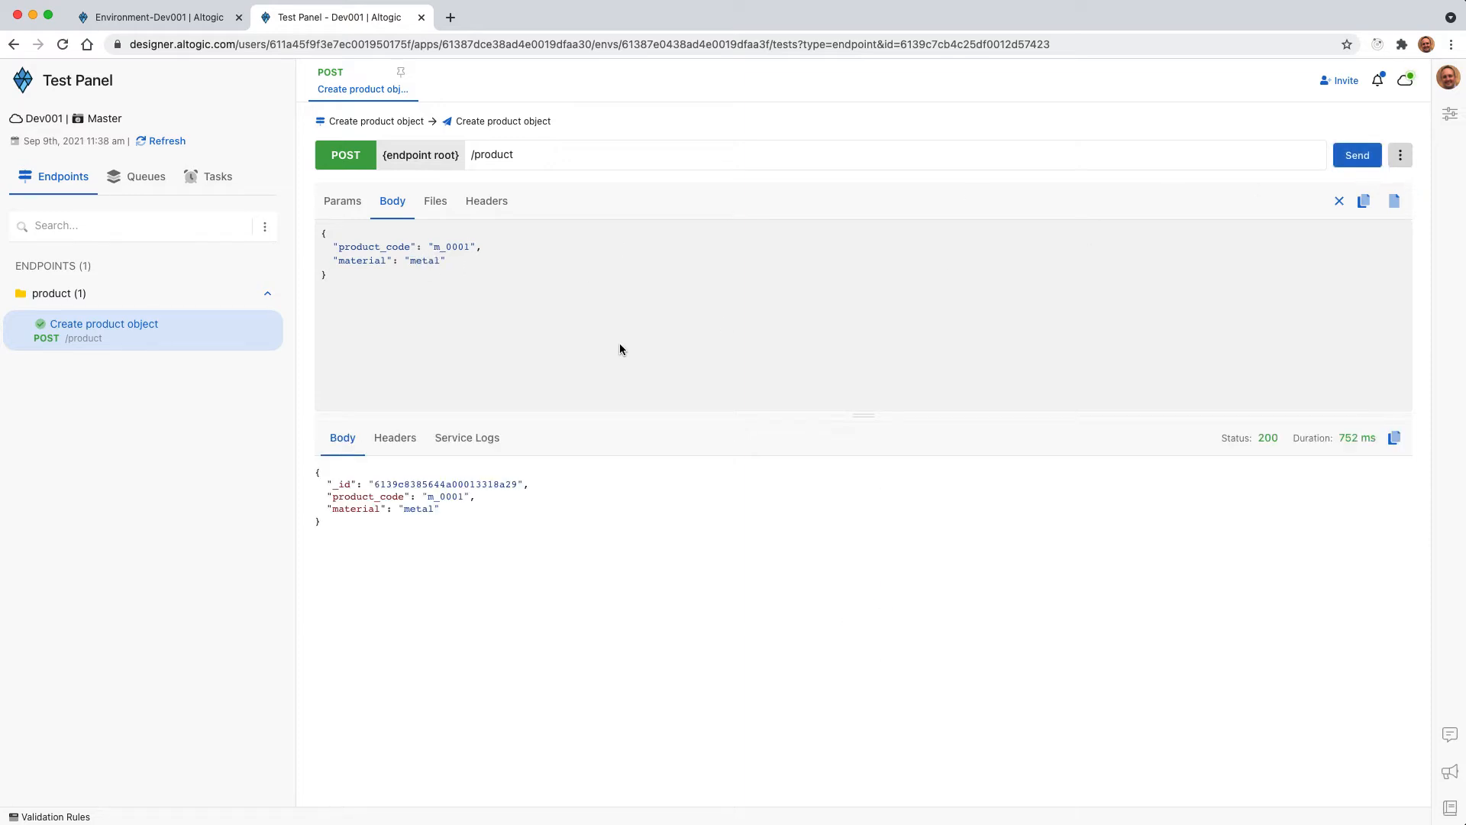
{"action": "left_click_drag", "start_coordinate": [386, 540], "coordinate": [299, 473]}
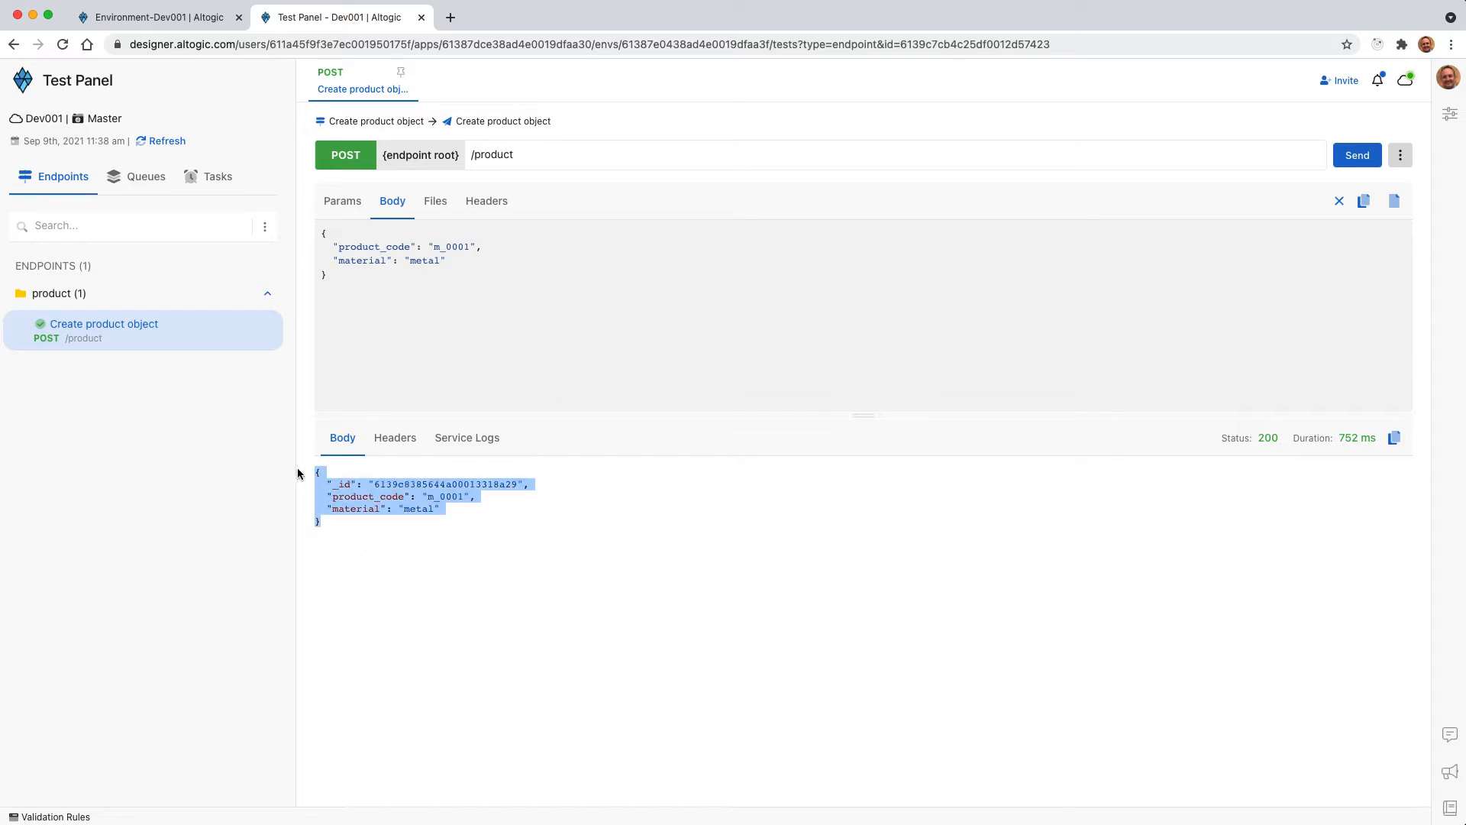
{"action": "left_click", "coordinate": [402, 524]}
Return to the designer's models and open the validation rules of the product_code field
{"action": "left_click", "coordinate": [196, 23]}
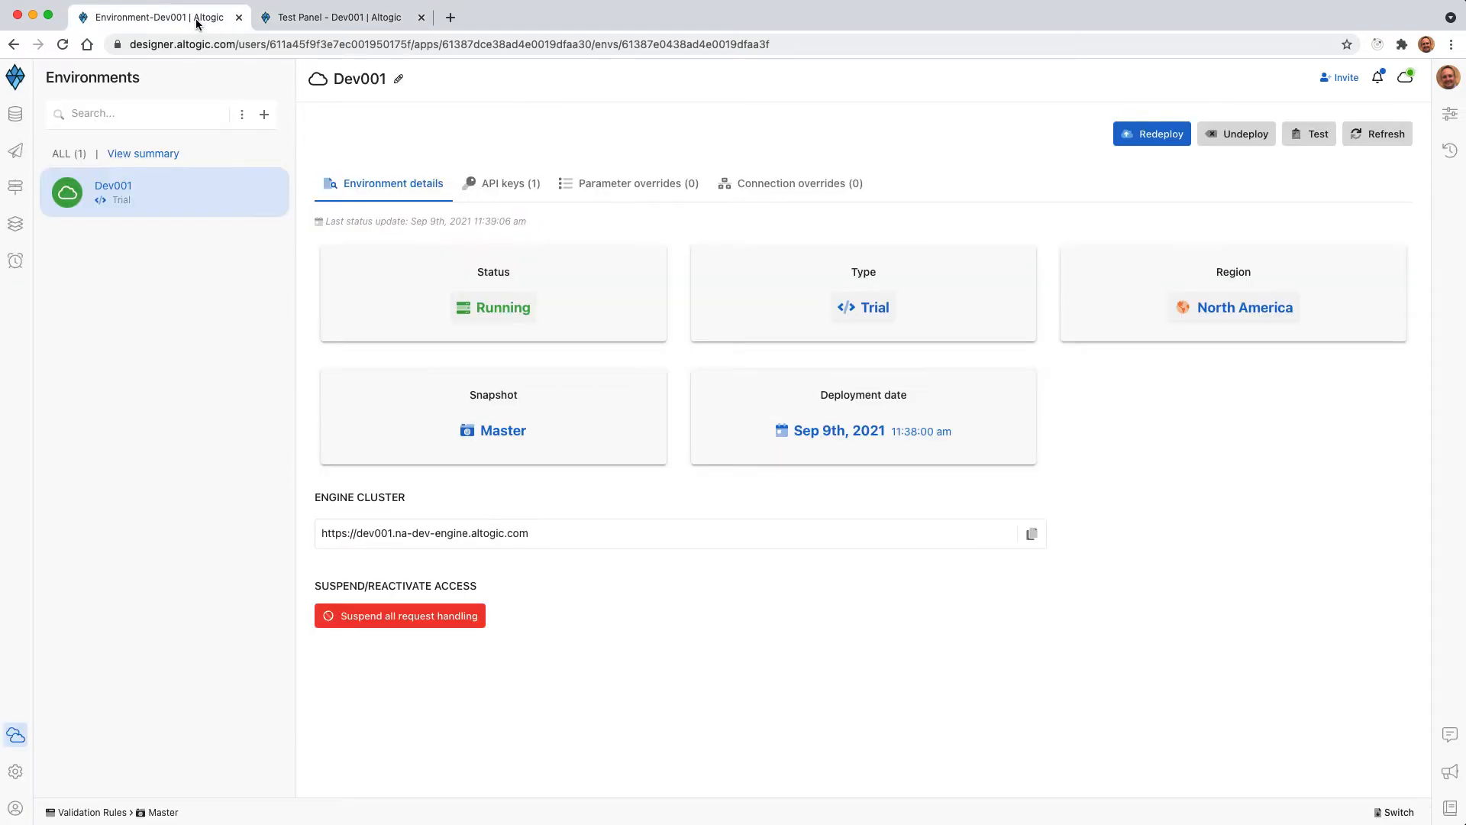
{"action": "left_click", "coordinate": [24, 118]}
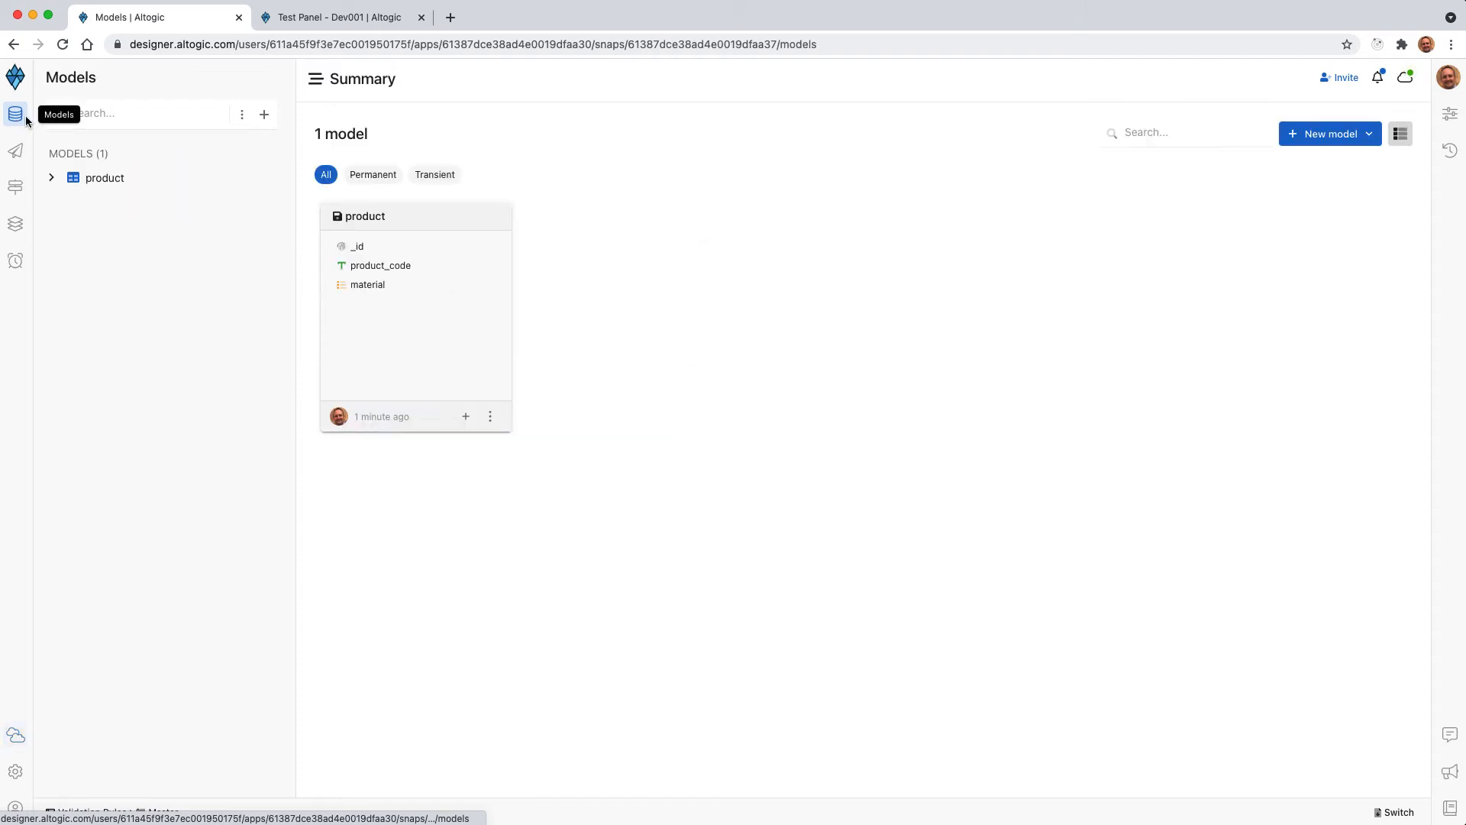
{"action": "left_click", "coordinate": [57, 180]}
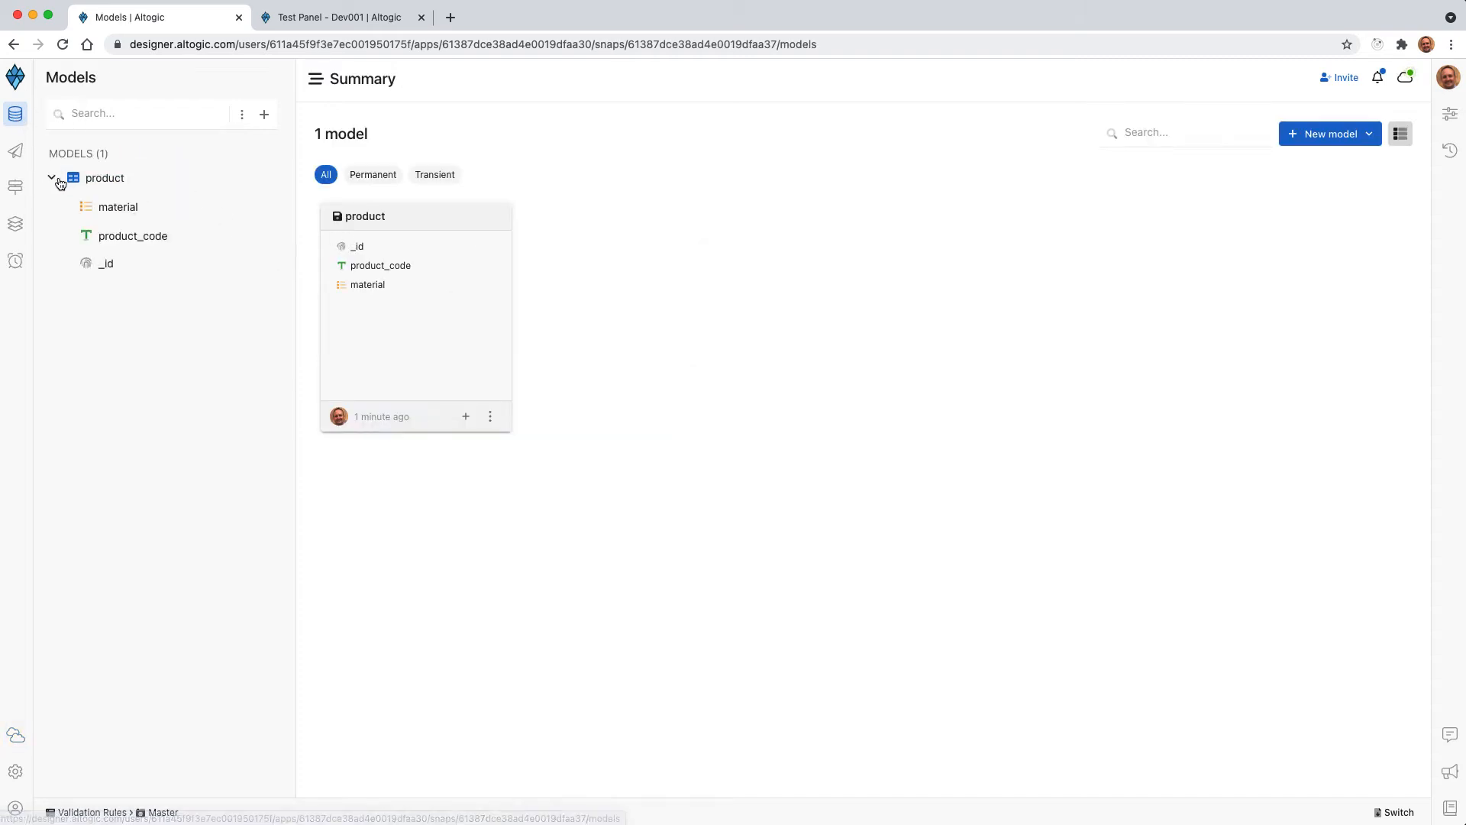
{"action": "left_click", "coordinate": [121, 236]}
{"action": "left_click", "coordinate": [718, 188]}
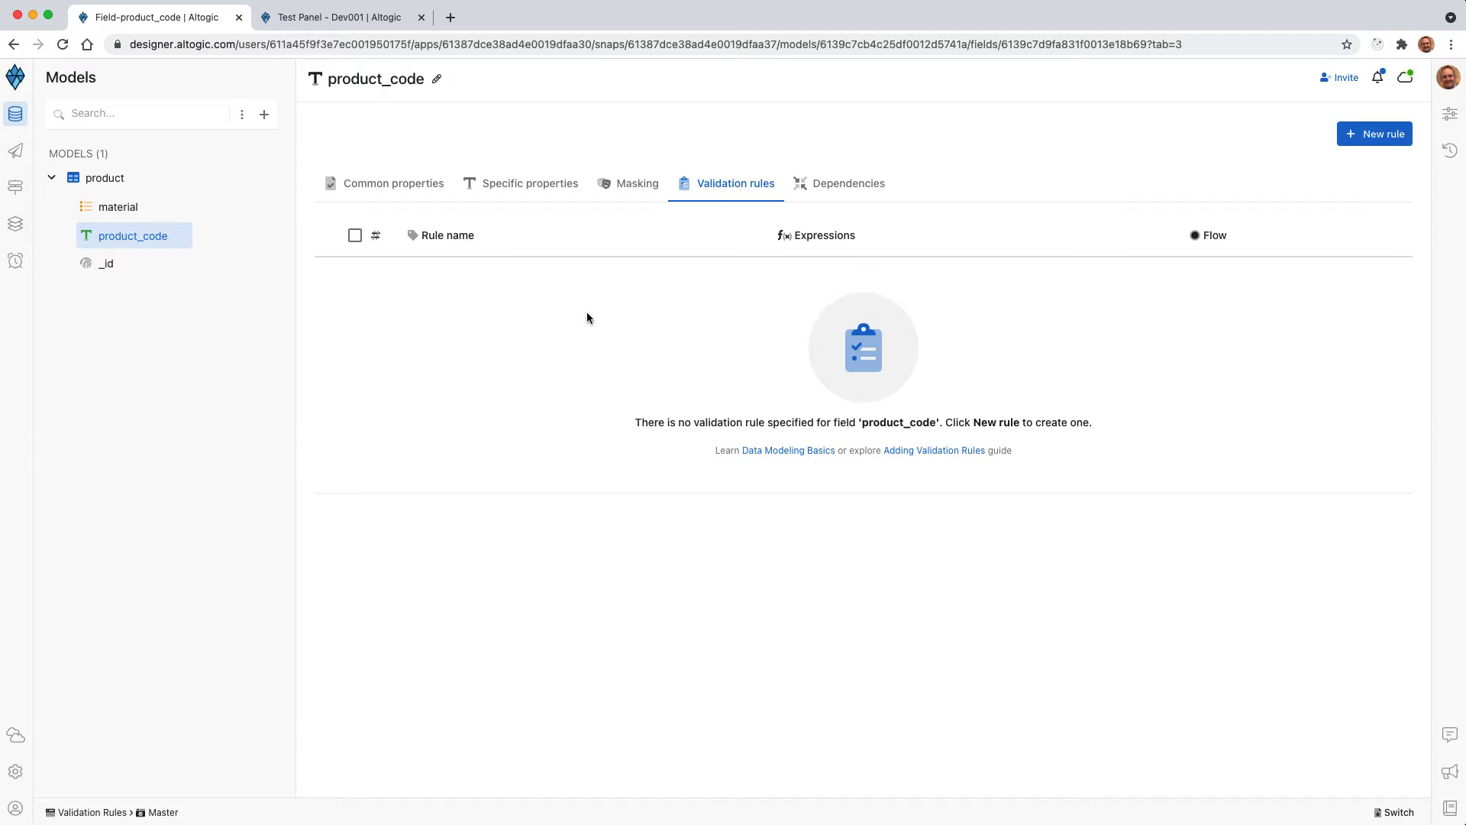
Start a new validation rule named "Product name validation" and open its rule expression for editing
{"action": "left_click", "coordinate": [1375, 135]}
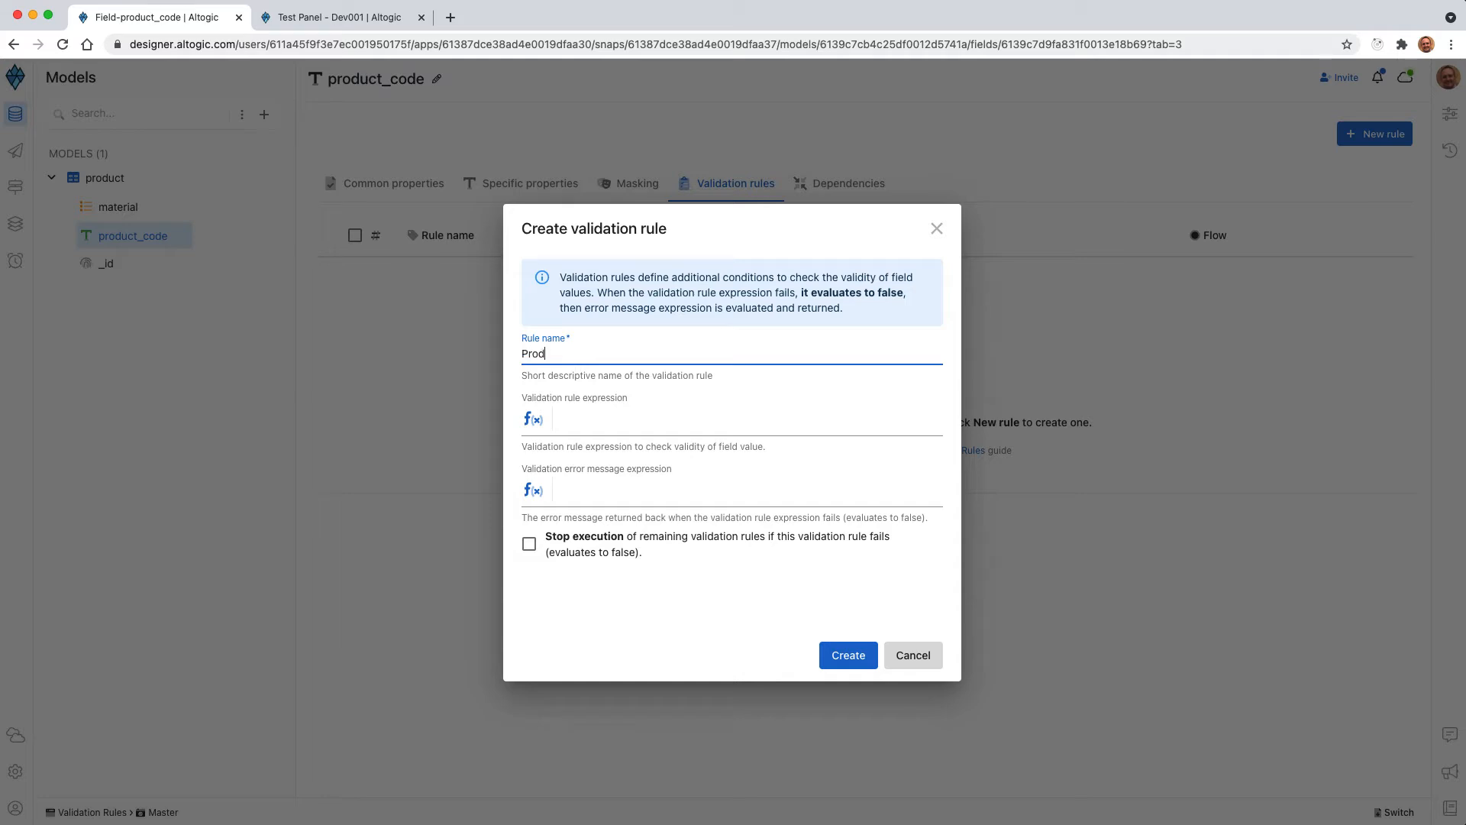
{"action": "type", "text": "lidation"}
{"action": "left_click", "coordinate": [597, 423]}
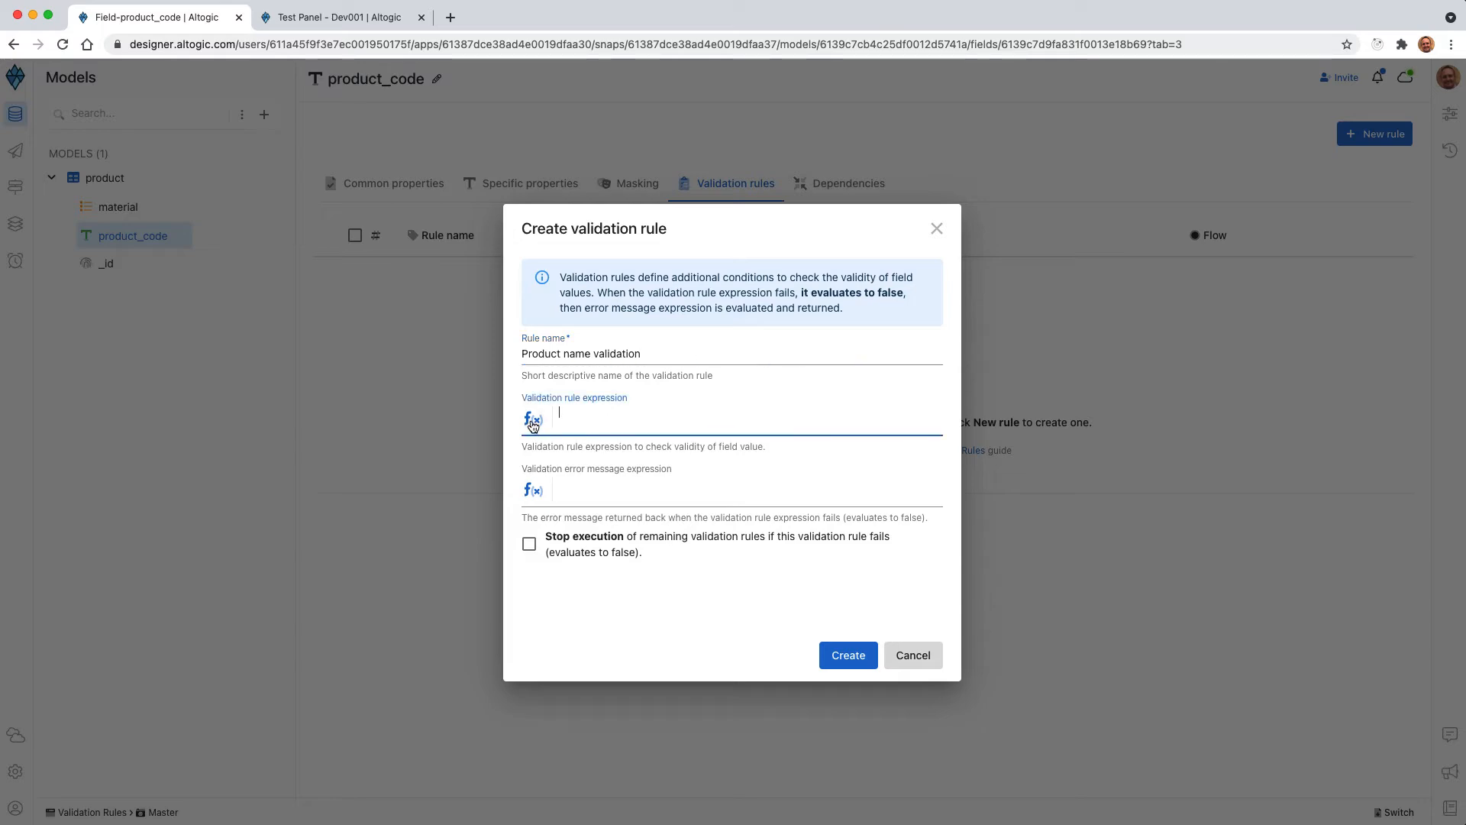
Search the expression functions for "star" and insert the STARTSWITH function into the rule expression
{"action": "left_click", "coordinate": [655, 228]}
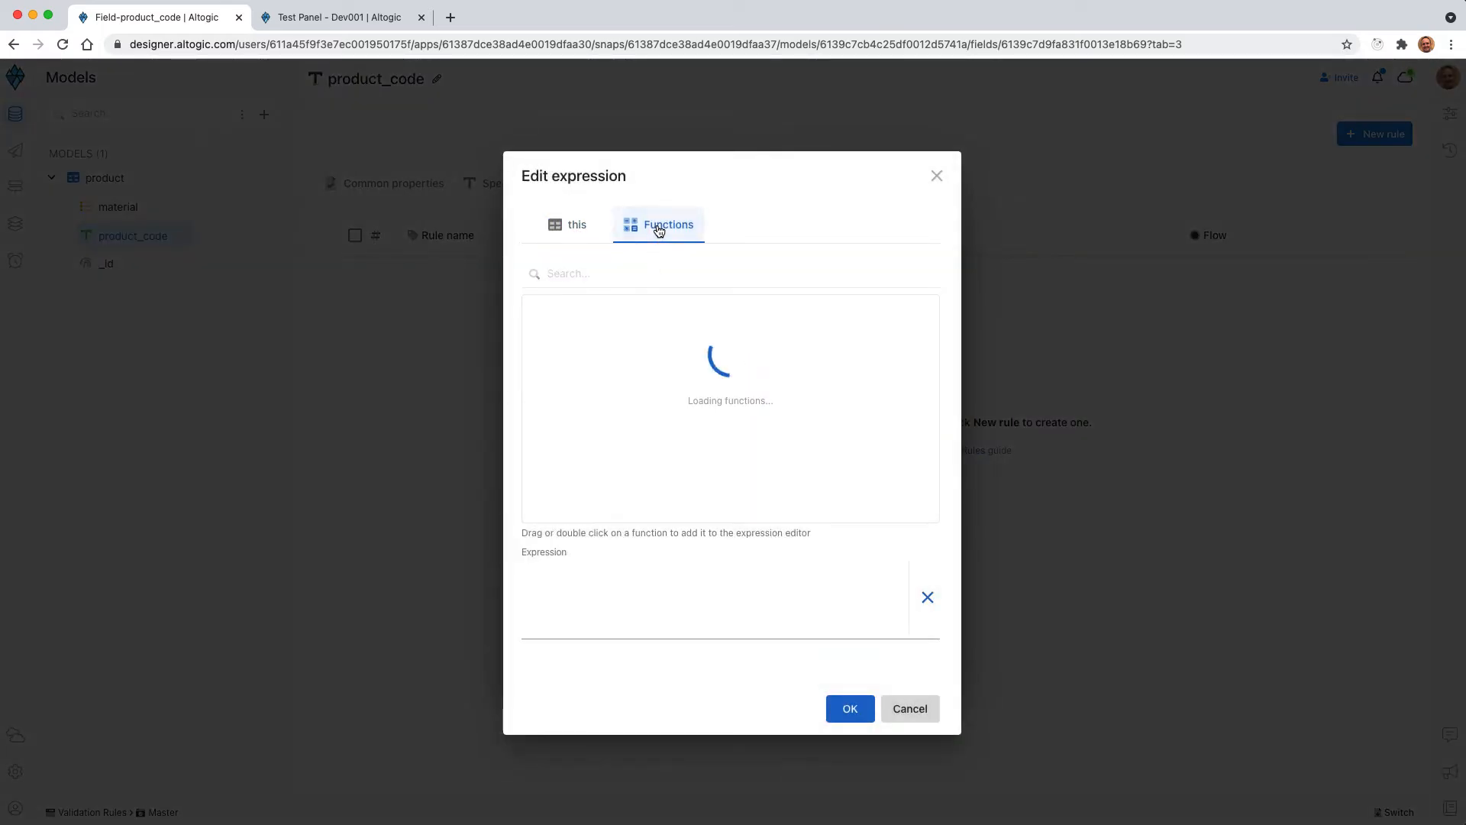
{"action": "left_click", "coordinate": [582, 280]}
{"action": "type", "text": "star"}
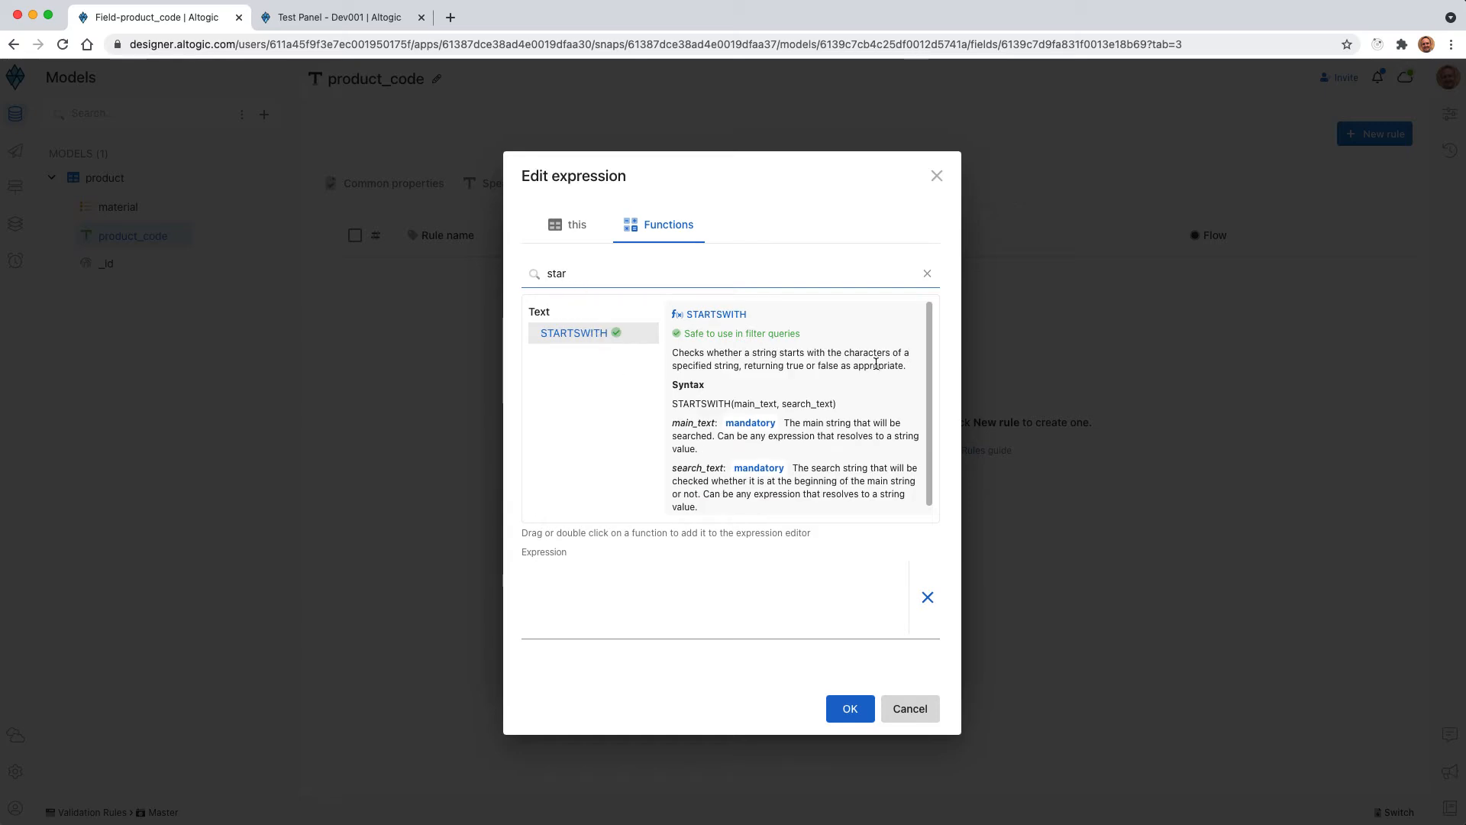
{"action": "double_click", "coordinate": [578, 337]}
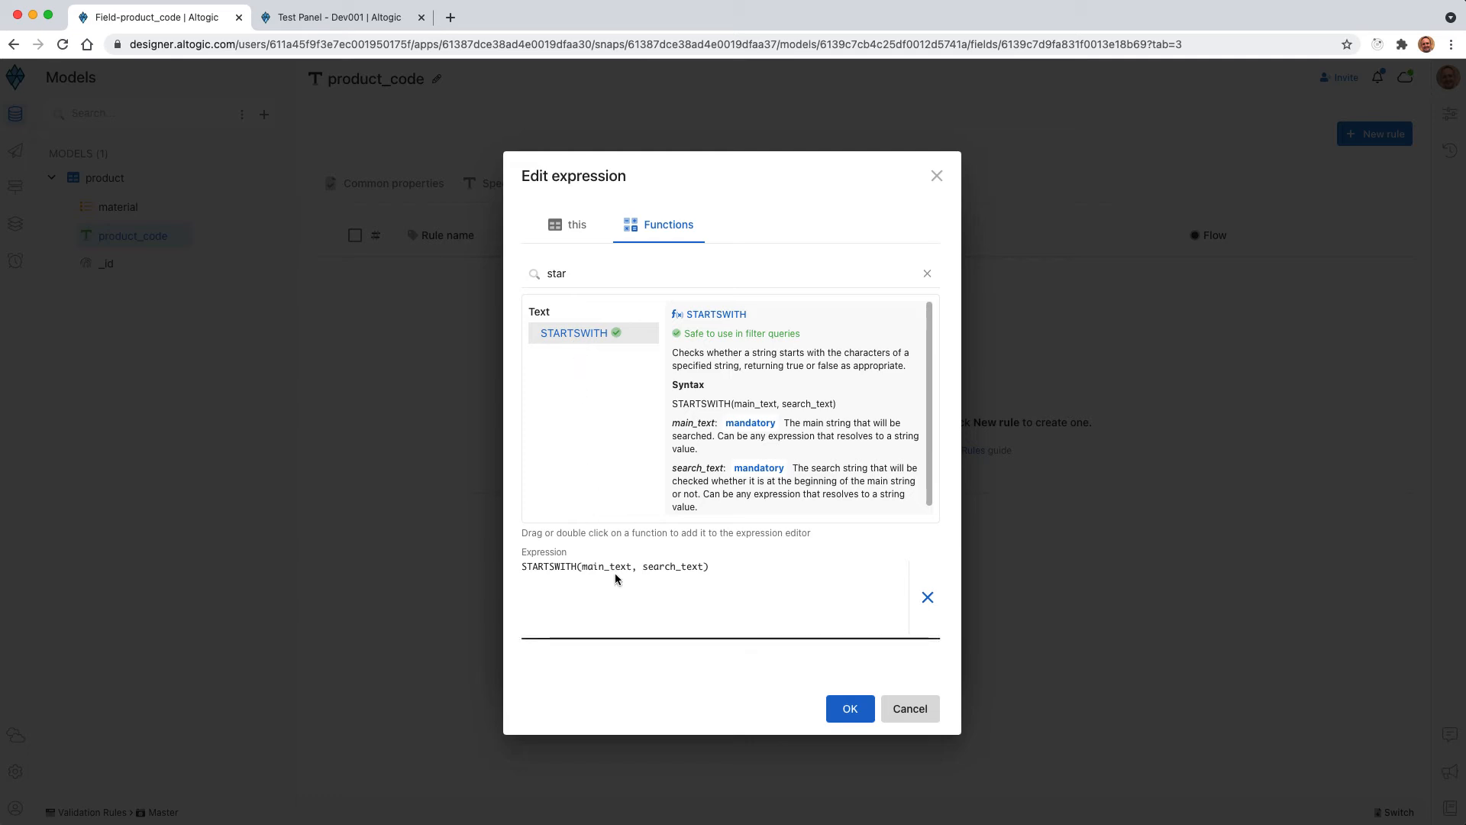
Replace the STARTSWITH placeholders with the model's product_code field and the text 'm_'
{"action": "left_click", "coordinate": [577, 224]}
{"action": "double_click", "coordinate": [614, 565]}
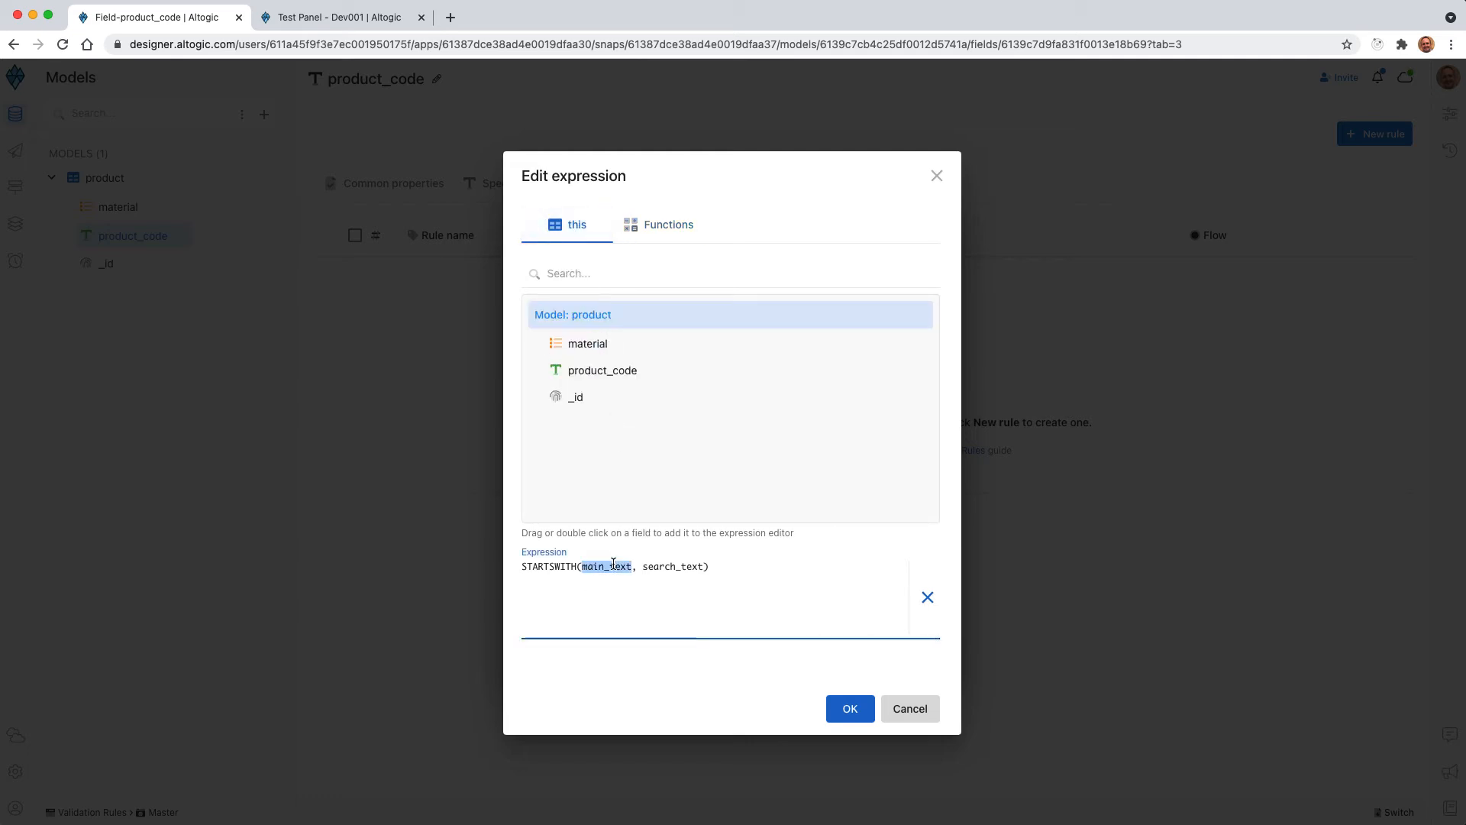
{"action": "key", "text": "BackSpace"}
{"action": "double_click", "coordinate": [597, 374]}
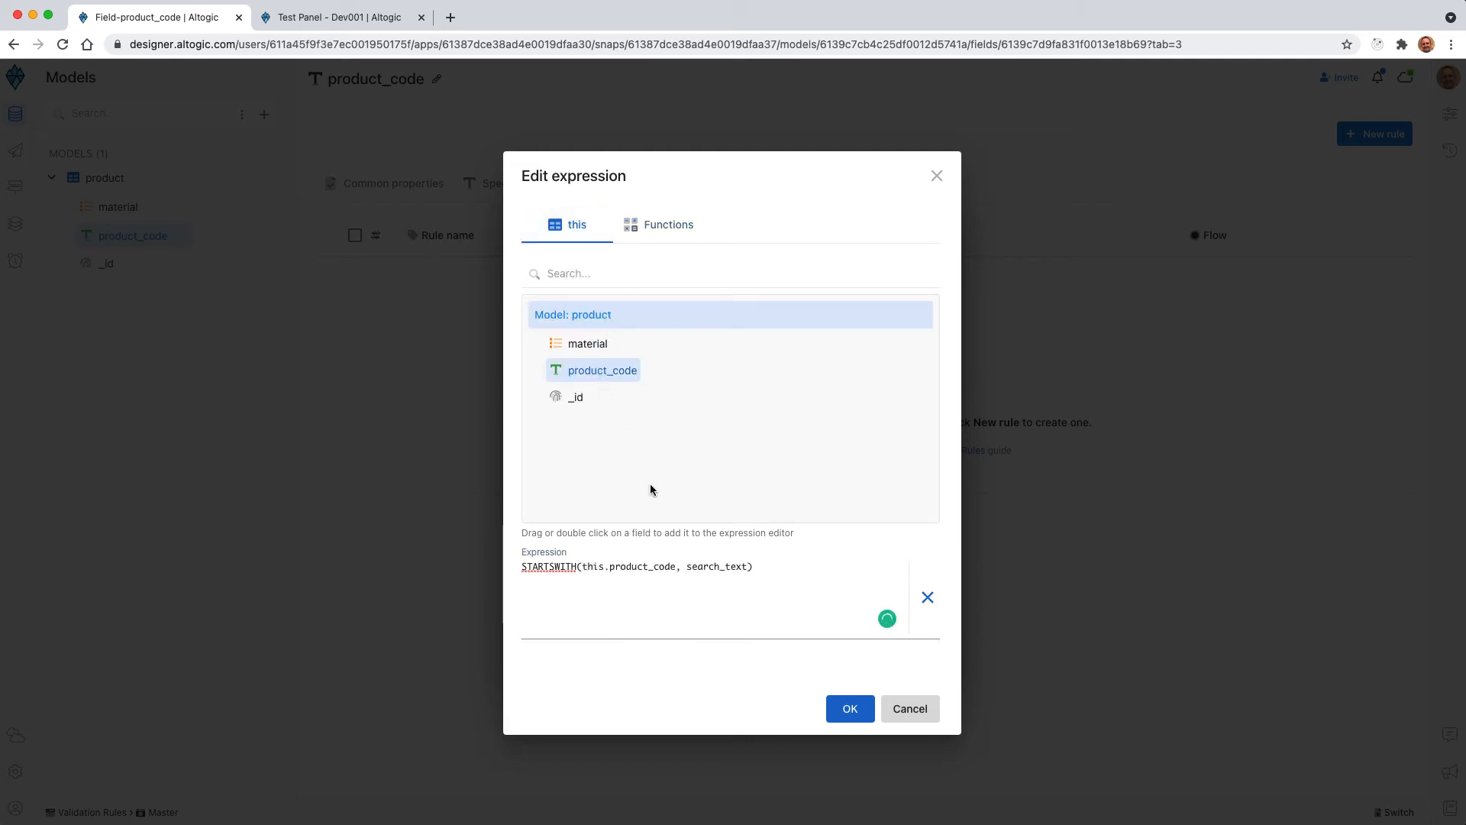
{"action": "double_click", "coordinate": [714, 566]}
{"action": "type", "text": "'"}
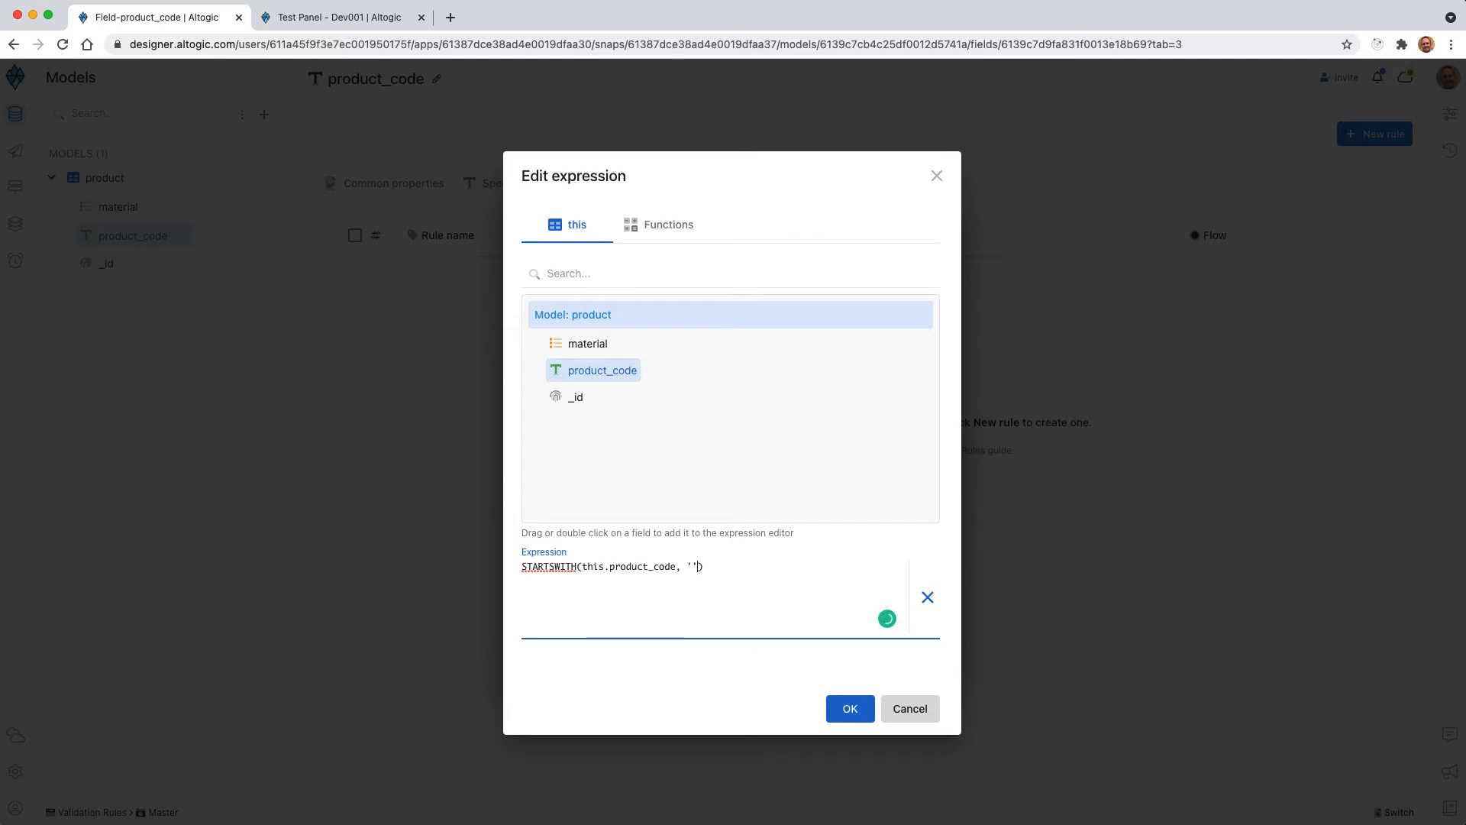
{"action": "type", "text": "m_"}
Extend the expression with || and a copy of the STARTSWITH call that checks product_code for 'p_'
{"action": "left_click_drag", "start_coordinate": [715, 566], "coordinate": [521, 569]}
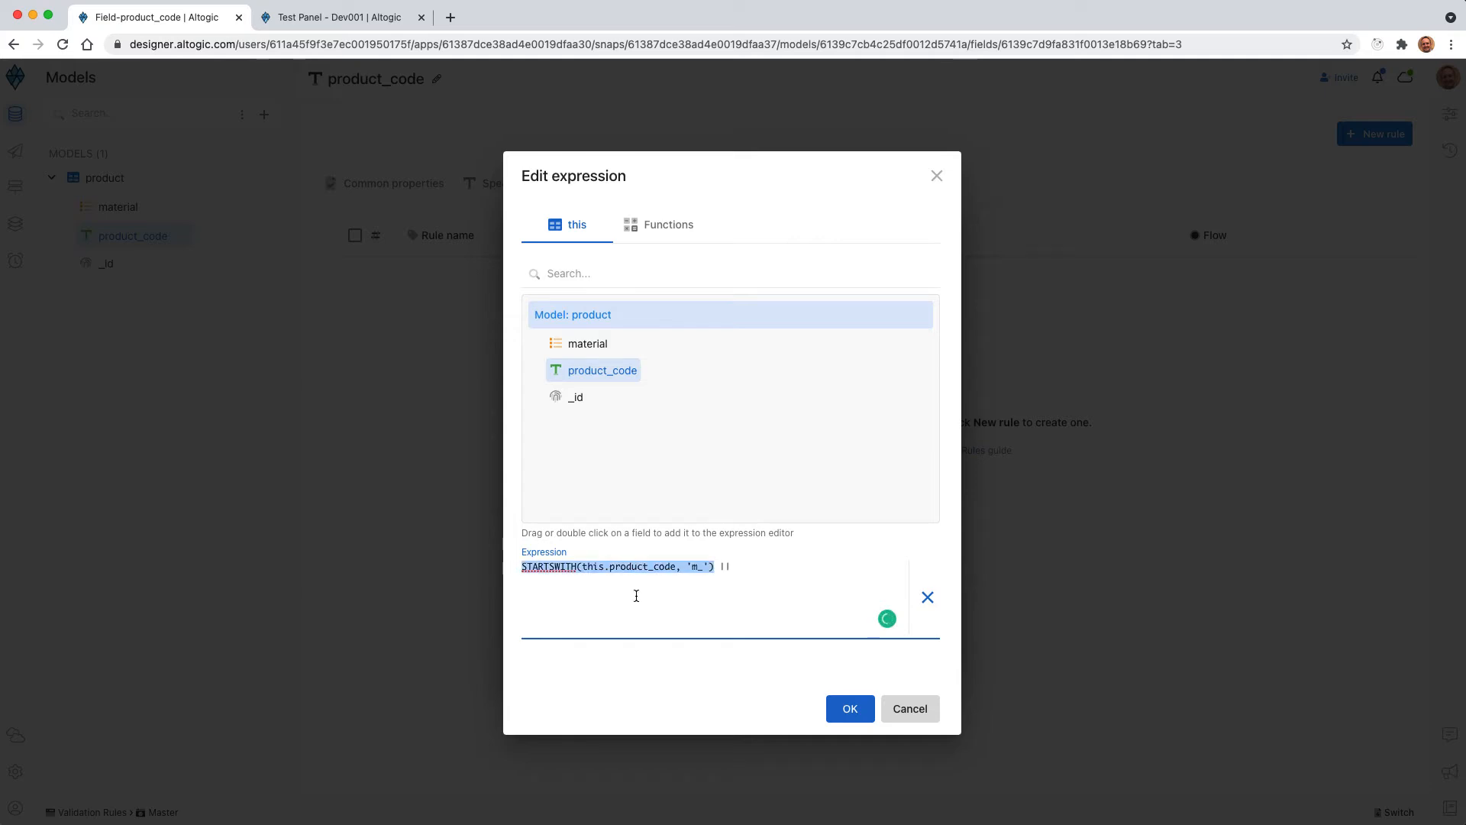
{"action": "key", "text": "super+c"}
{"action": "left_click", "coordinate": [766, 569]}
{"action": "key", "text": "super+v"}
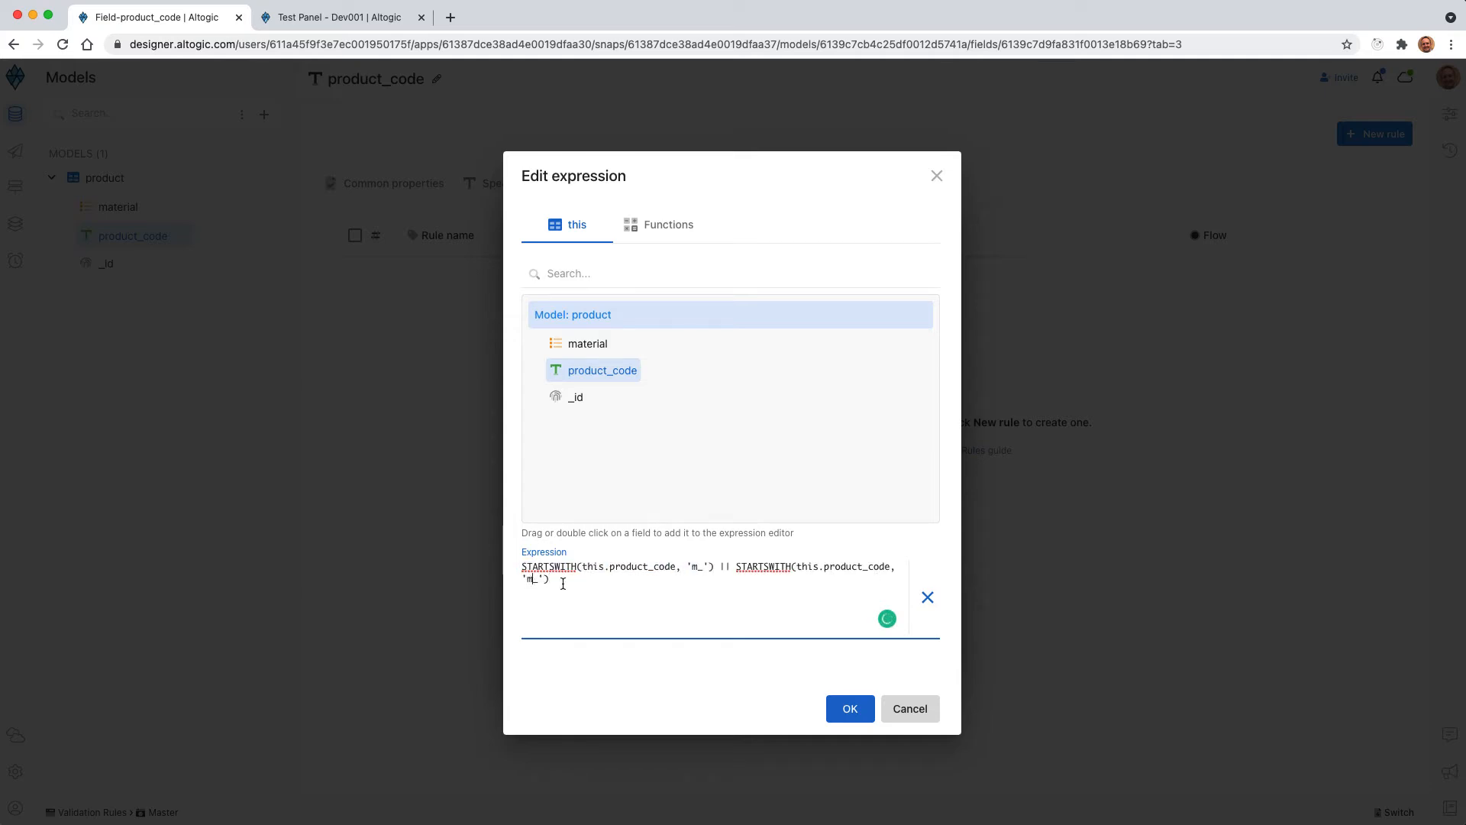
{"action": "key", "text": "Left"}
{"action": "key", "text": "Left"}
{"action": "key", "text": "Left"}
{"action": "key", "text": "BackSpace"}
{"action": "type", "text": "p"}
{"action": "double_click", "coordinate": [724, 568]}
Find the logical OR function and insert its template below the existing expression
{"action": "left_click", "coordinate": [711, 632]}
{"action": "left_click", "coordinate": [645, 231]}
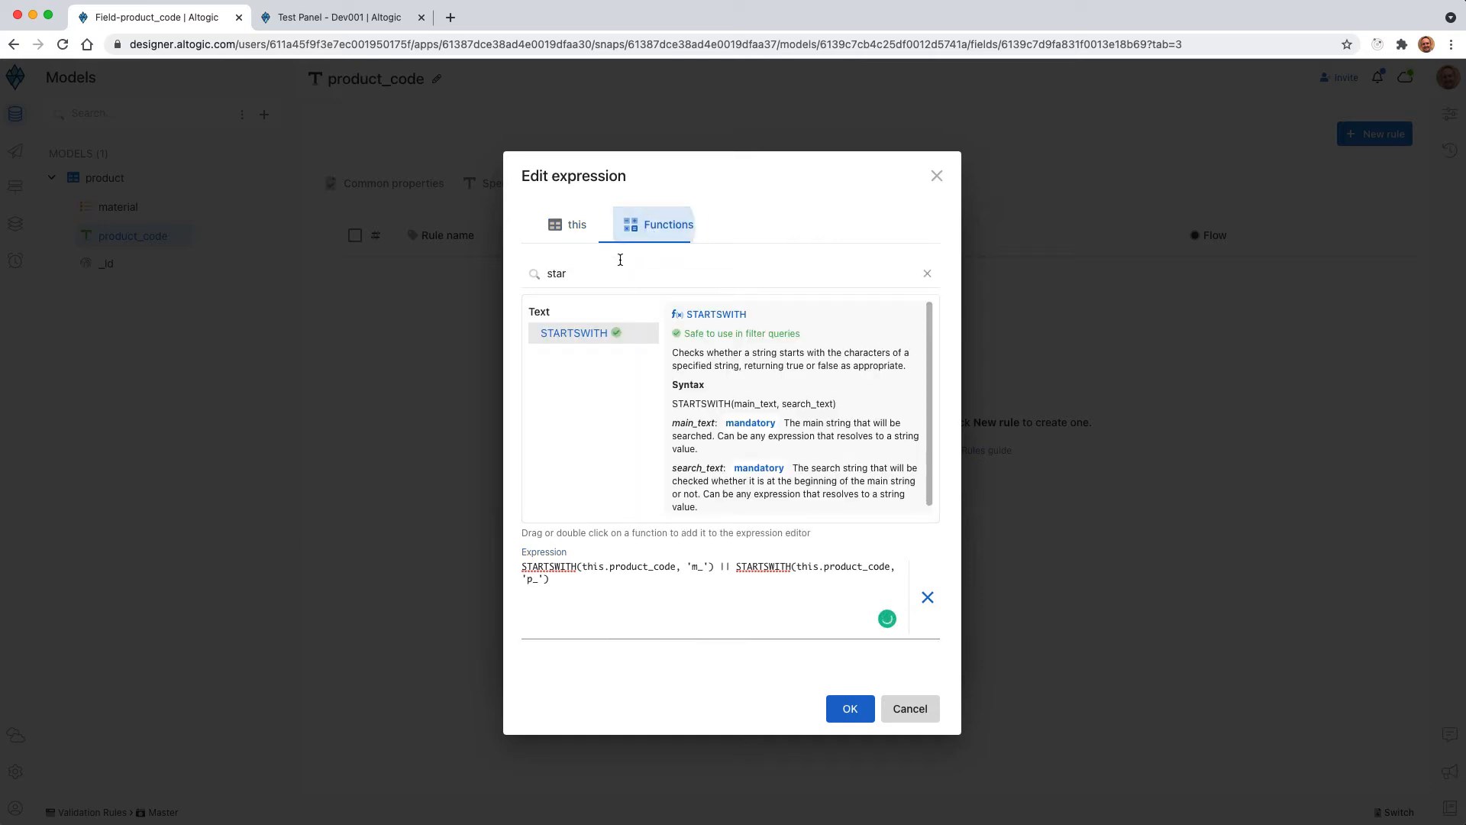
{"action": "double_click", "coordinate": [580, 268]}
{"action": "type", "text": "or"}
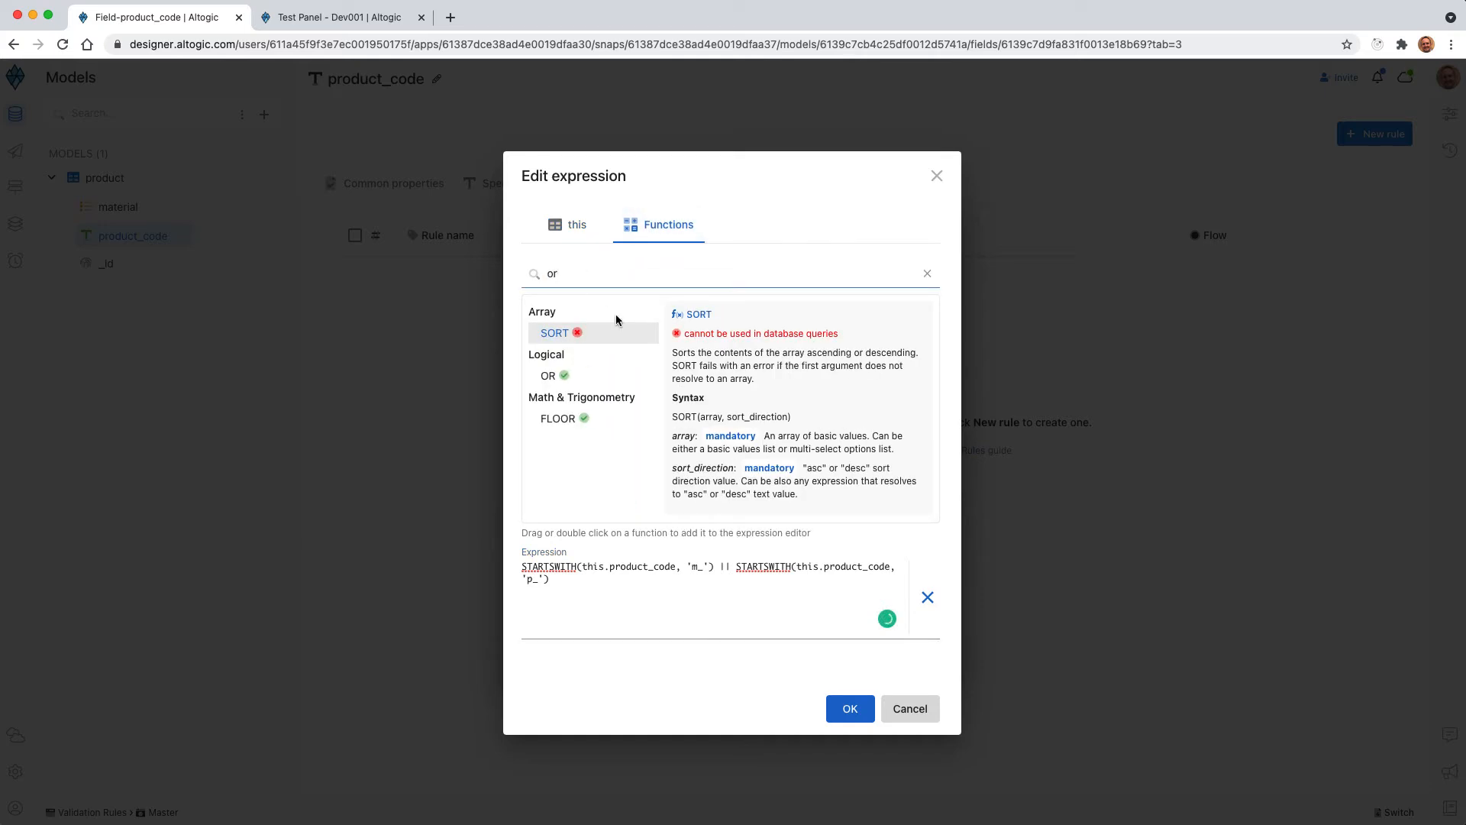
{"action": "double_click", "coordinate": [553, 383]}
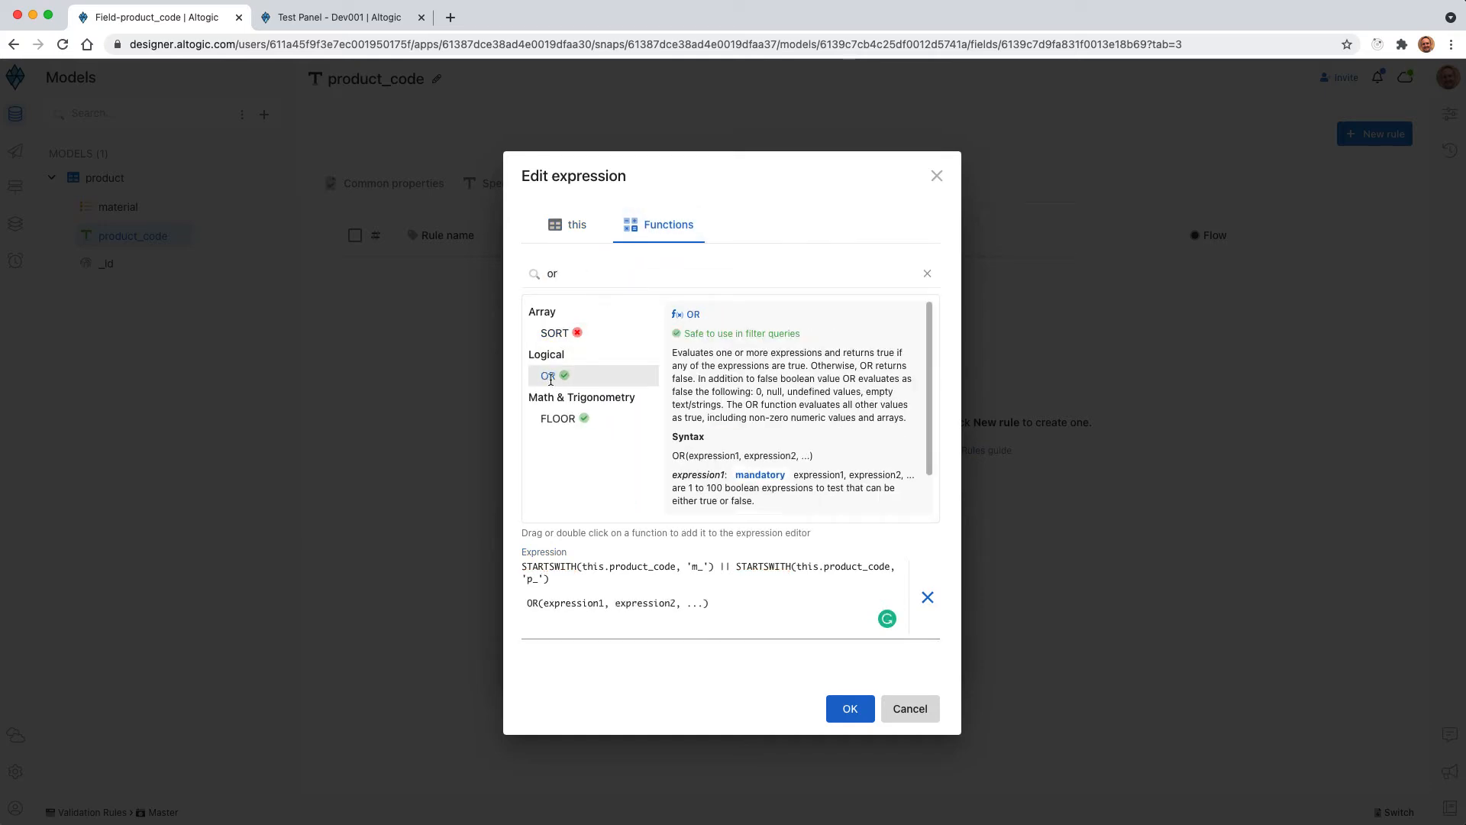
Replace the OR function's expression1 placeholder with a copy of the STARTSWITH call for 'm_'
{"action": "left_click_drag", "start_coordinate": [522, 567], "coordinate": [716, 567]}
{"action": "key", "text": "ctrl+c"}
{"action": "left_click", "coordinate": [579, 599]}
{"action": "double_click", "coordinate": [587, 603]}
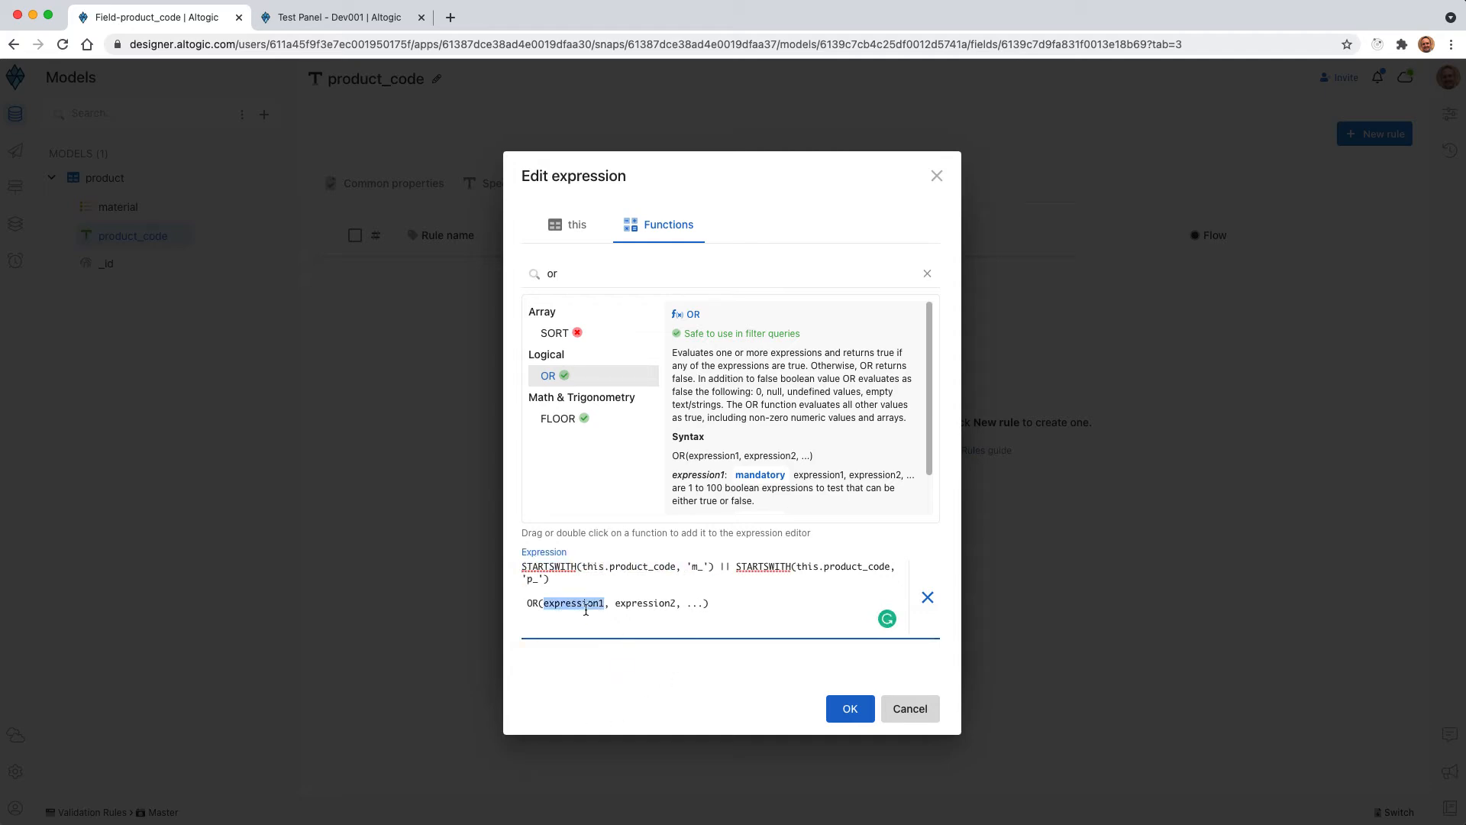
{"action": "key", "text": "ctrl+v"}
Replace expression2 with the STARTSWITH call for 'p_' and remove the remaining placeholder, keeping the OR function's closing parenthesis
{"action": "left_click_drag", "start_coordinate": [737, 567], "coordinate": [563, 582]}
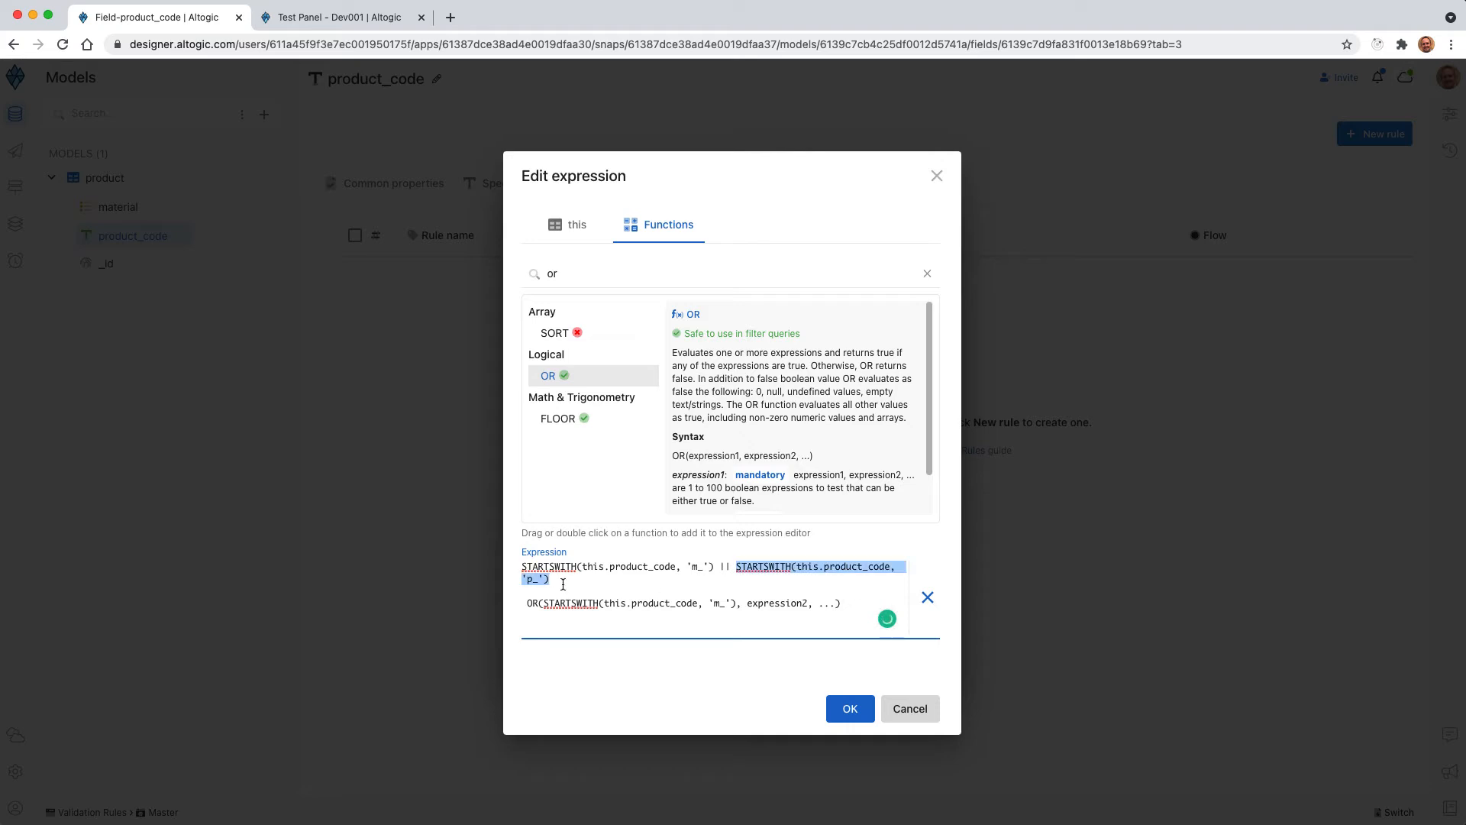
{"action": "key", "text": "ctrl+c"}
{"action": "double_click", "coordinate": [773, 603]}
{"action": "key", "text": "ctrl+v"}
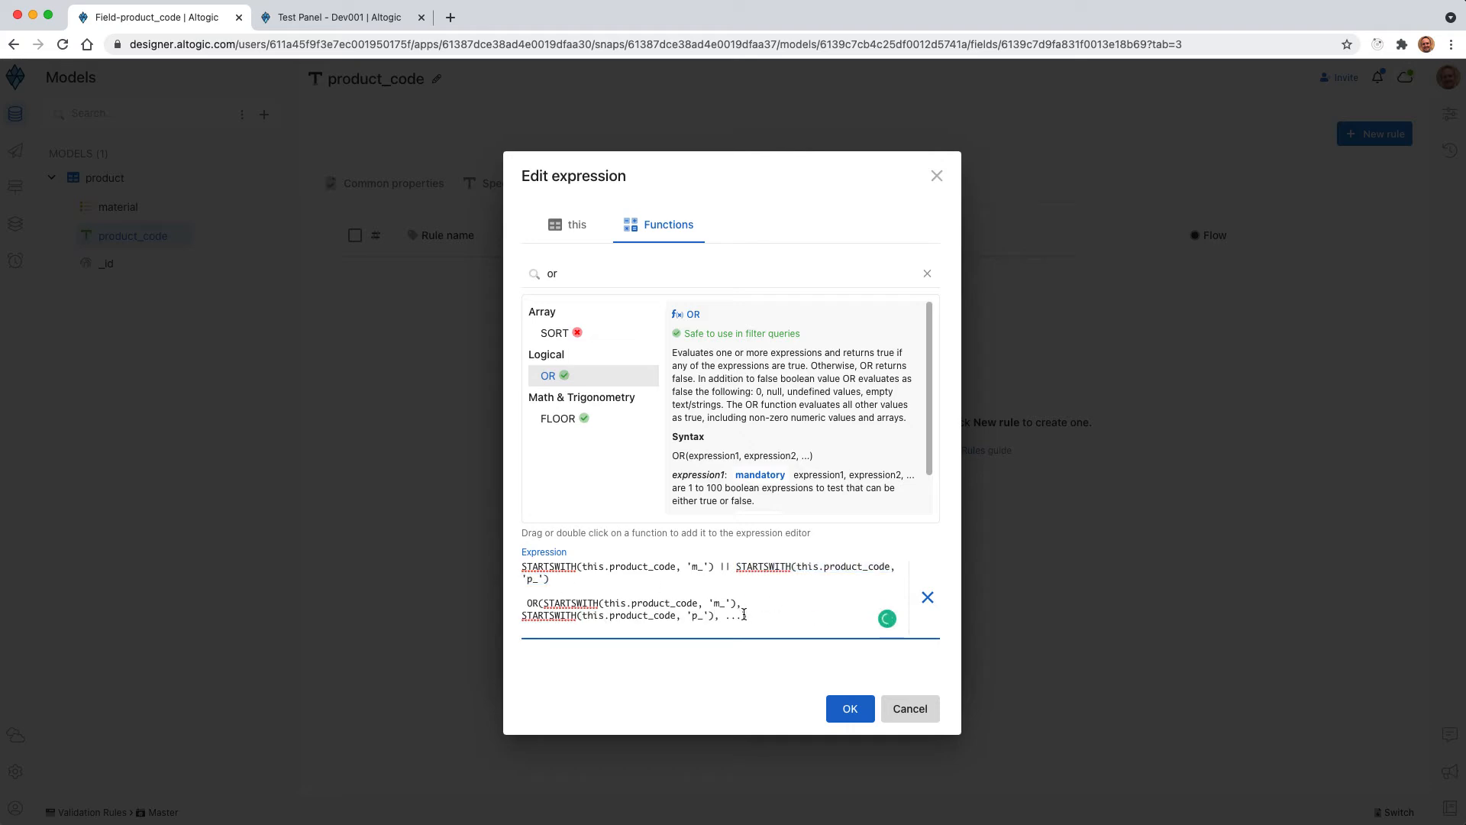
{"action": "left_click_drag", "start_coordinate": [745, 616], "coordinate": [716, 615]}
{"action": "key", "text": "BackSpace"}
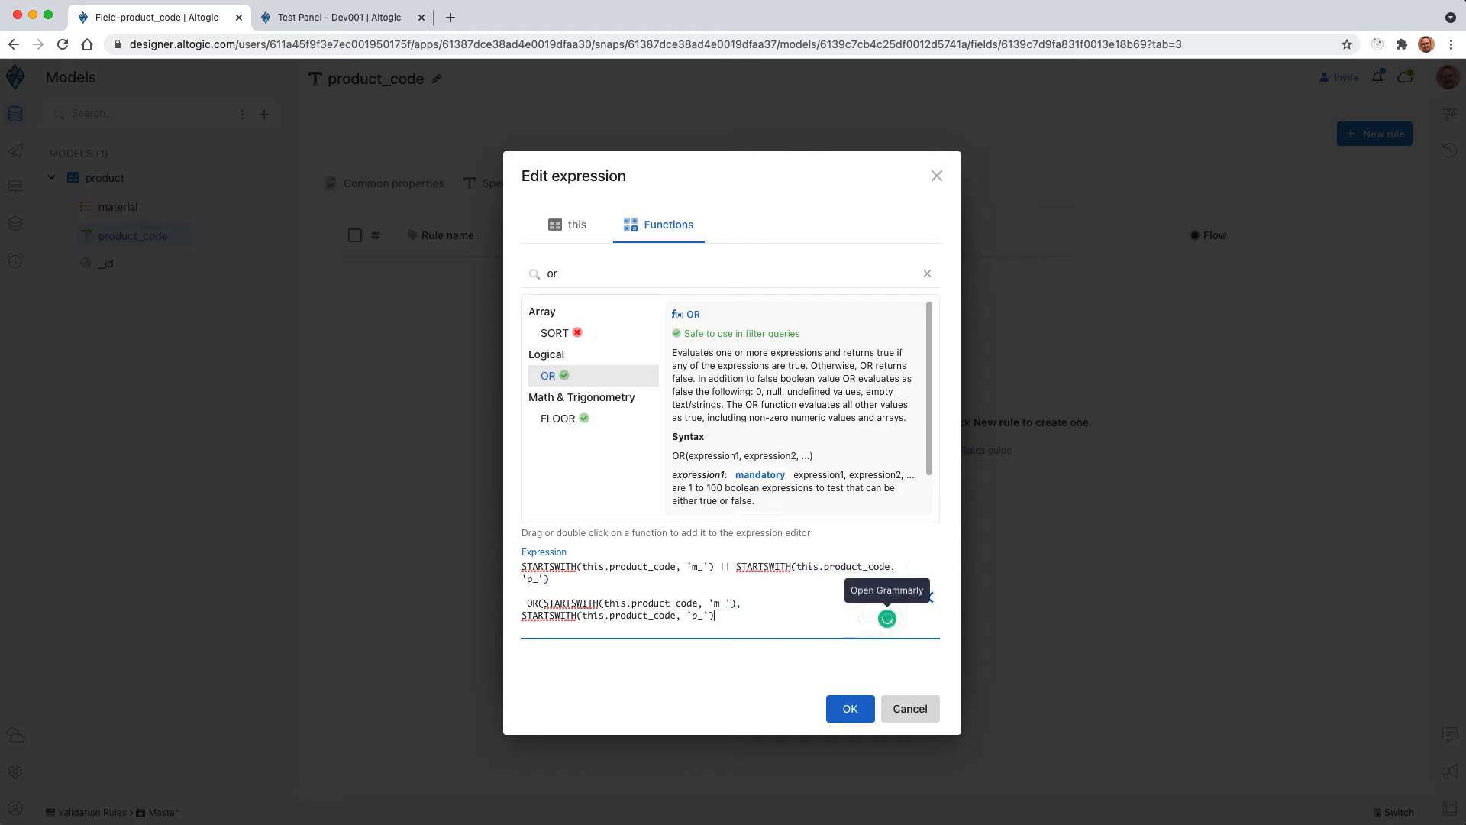
{"action": "type", "text": ")"}
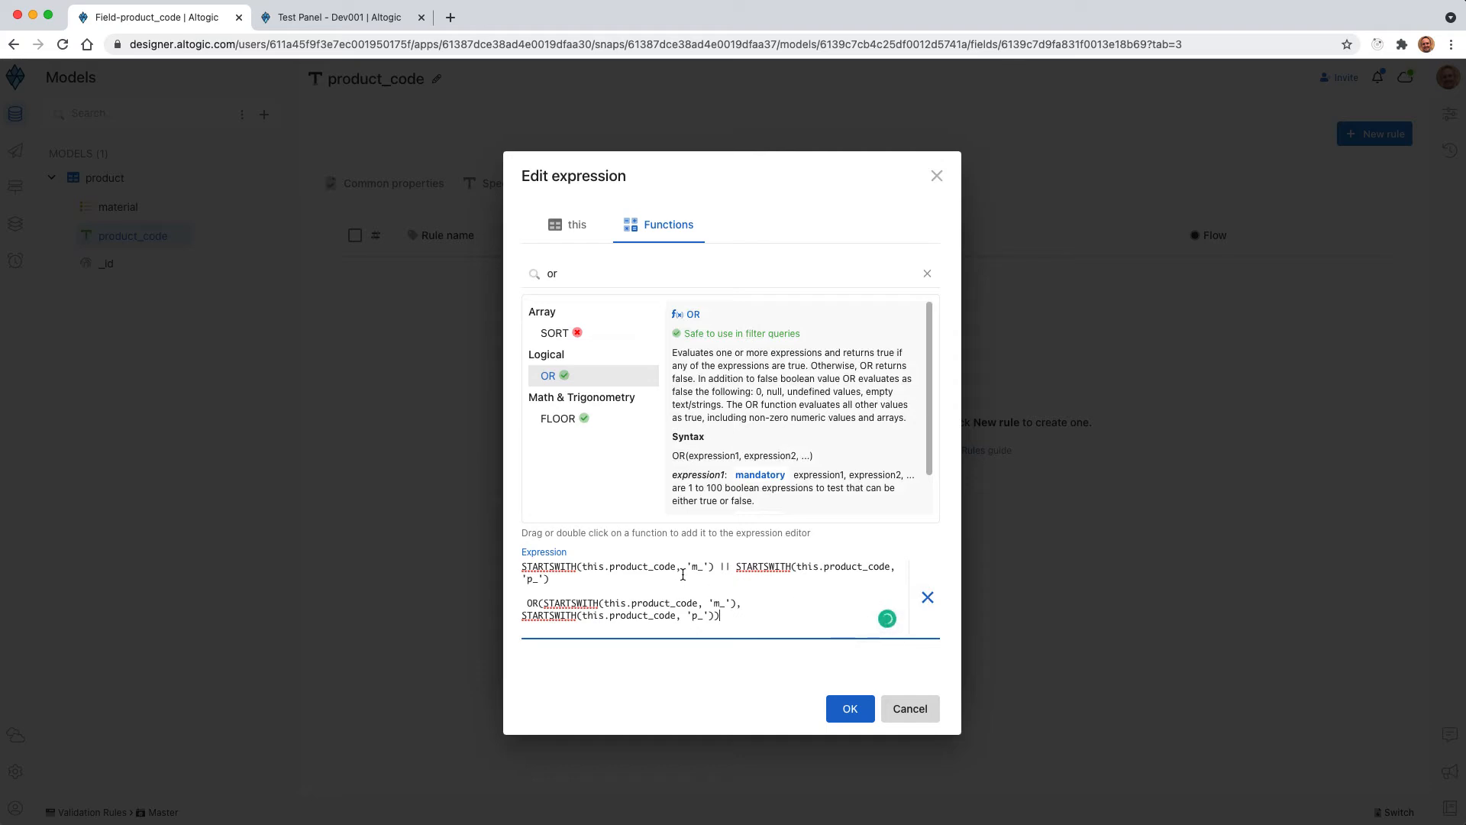
Delete the original || expression and the blank space before the OR function, and accept the rule expression
{"action": "left_click_drag", "start_coordinate": [595, 587], "coordinate": [484, 573]}
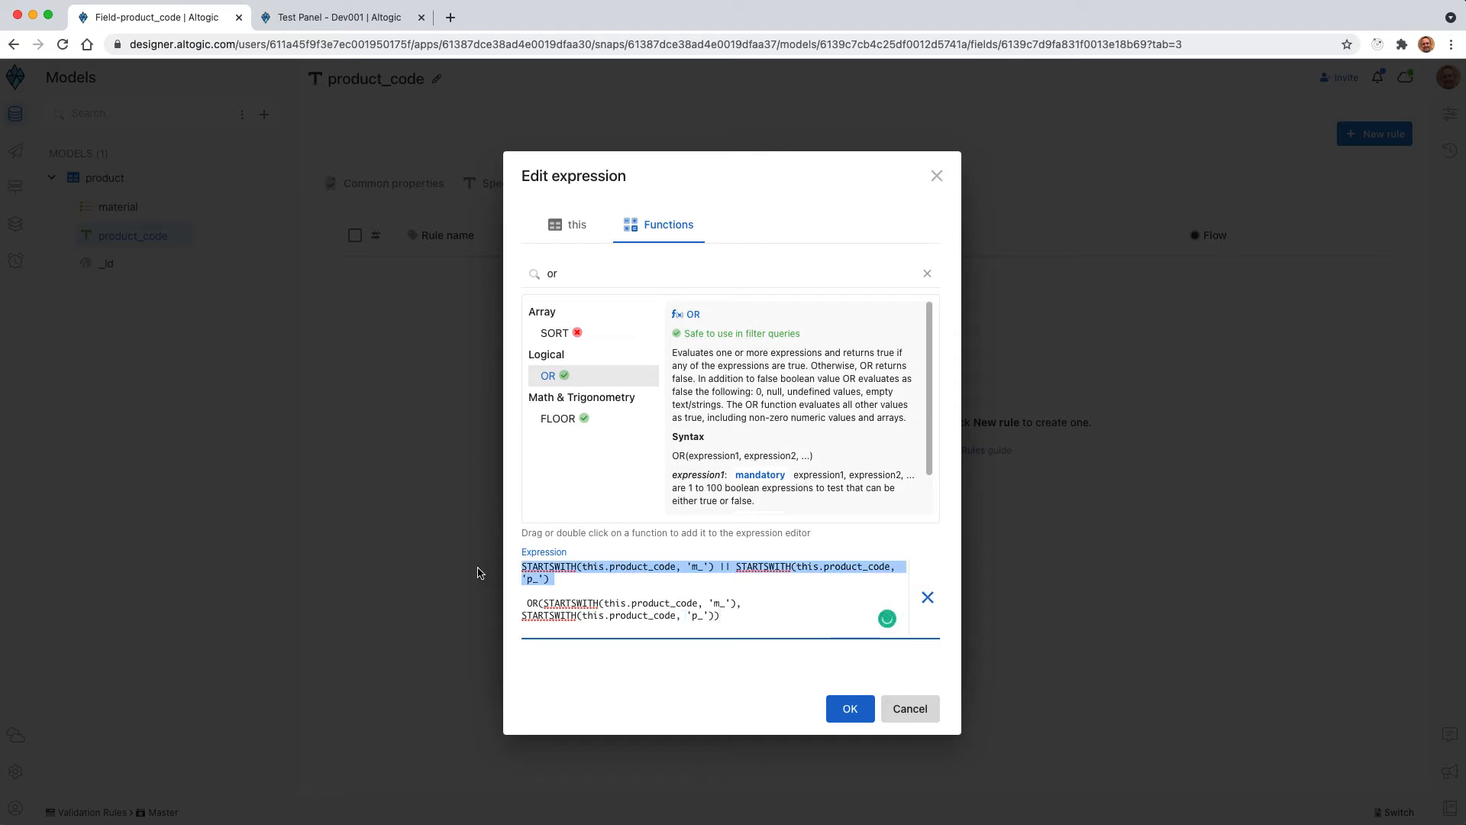
{"action": "key", "text": "BackSpace"}
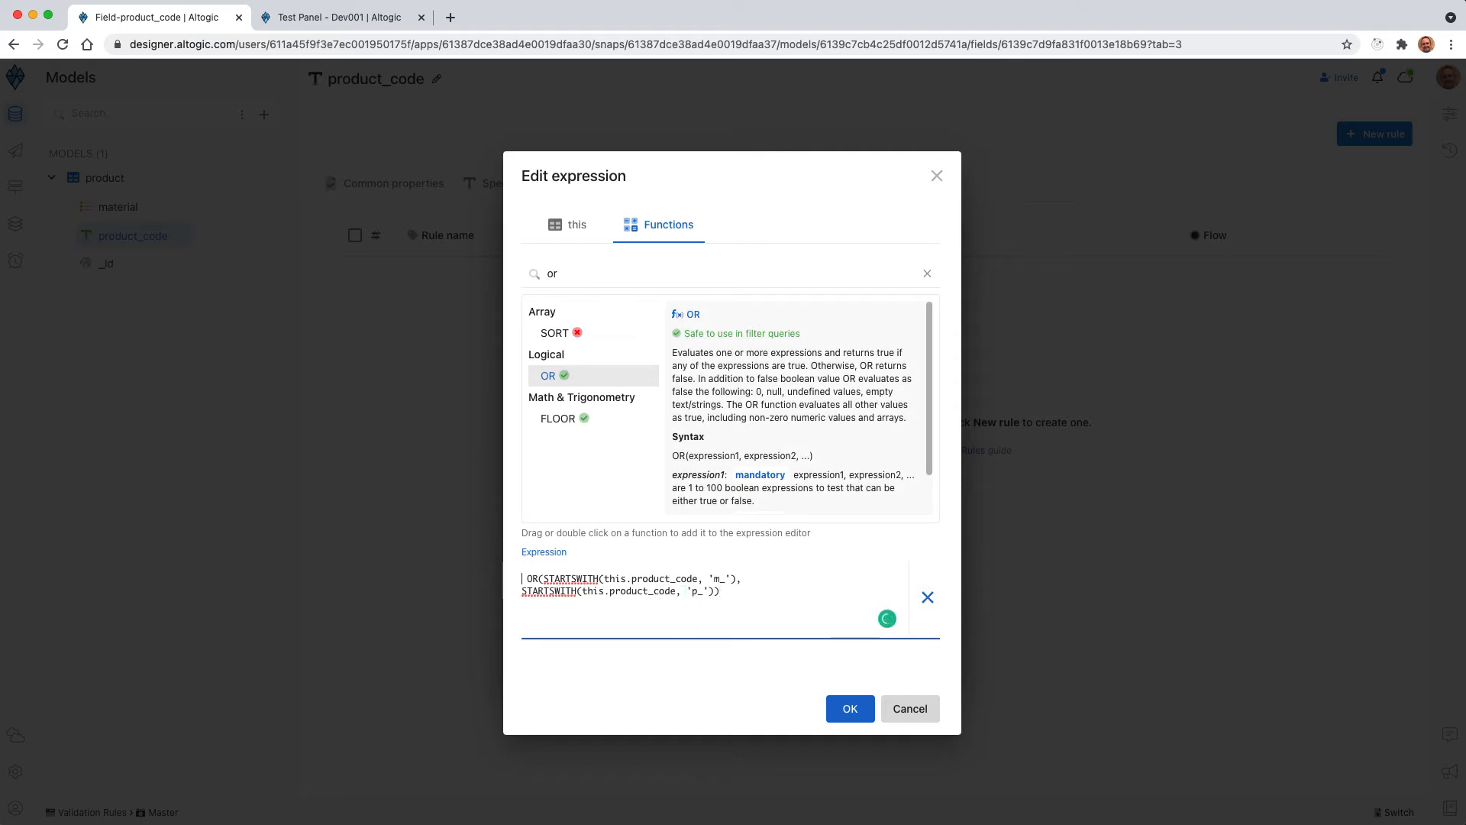
{"action": "key", "text": "Right"}
{"action": "key", "text": "BackSpace"}
{"action": "key", "text": "BackSpace"}
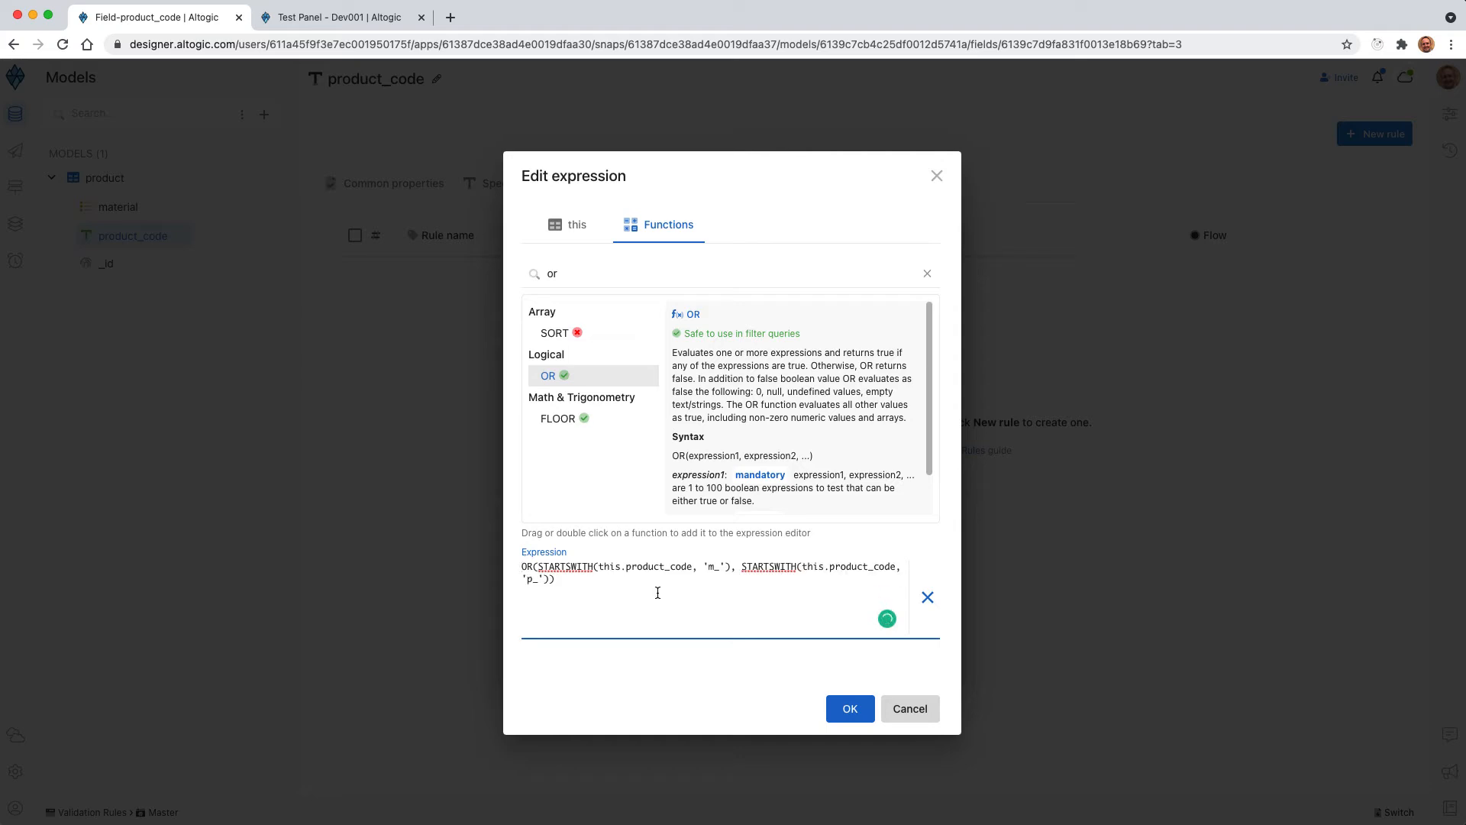
{"action": "left_click", "coordinate": [857, 710]}
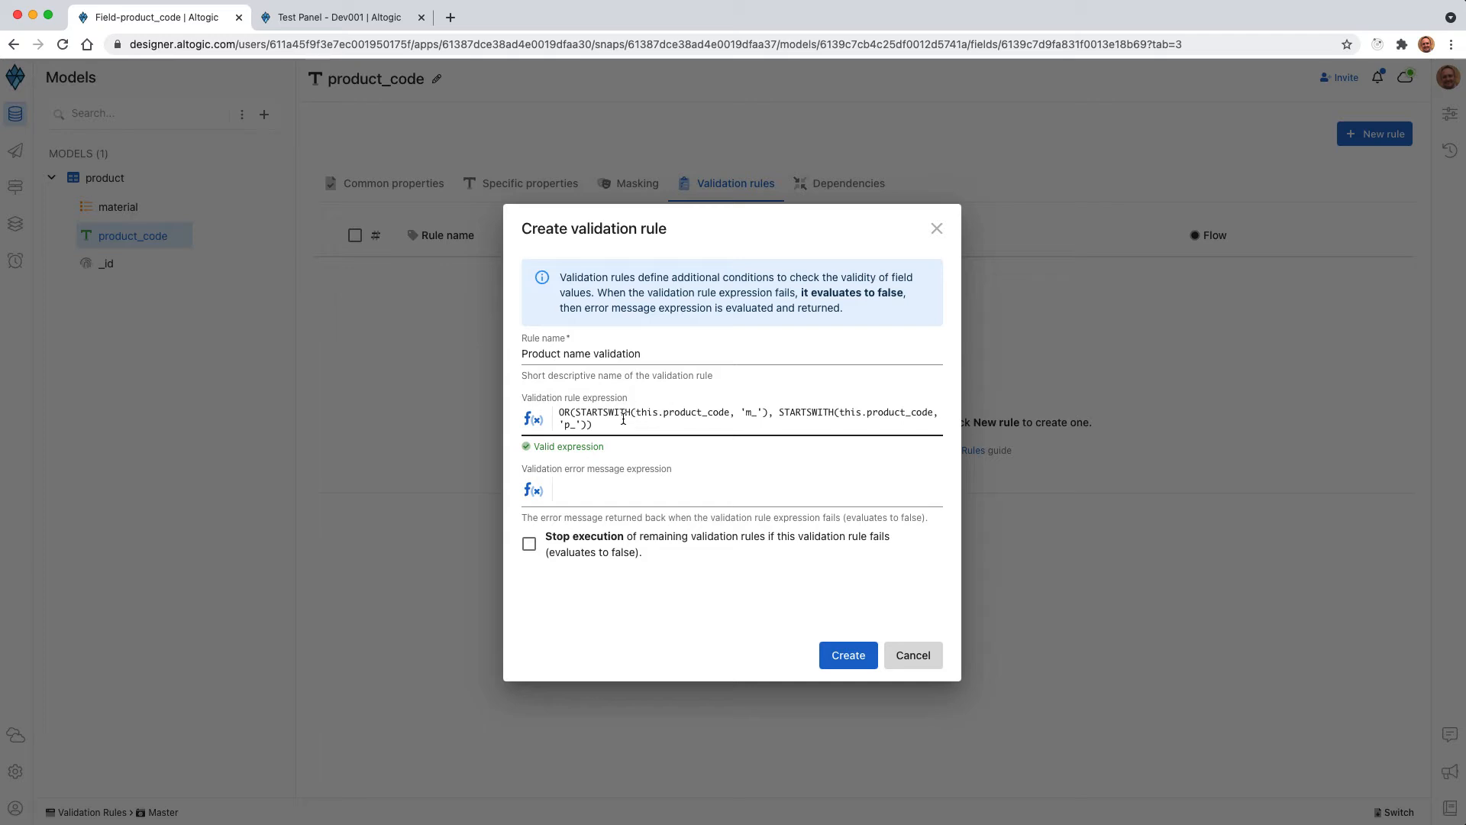
Set the error message expression to 'Product name should start with m_ or p_' and create the rule
{"action": "left_click", "coordinate": [581, 490]}
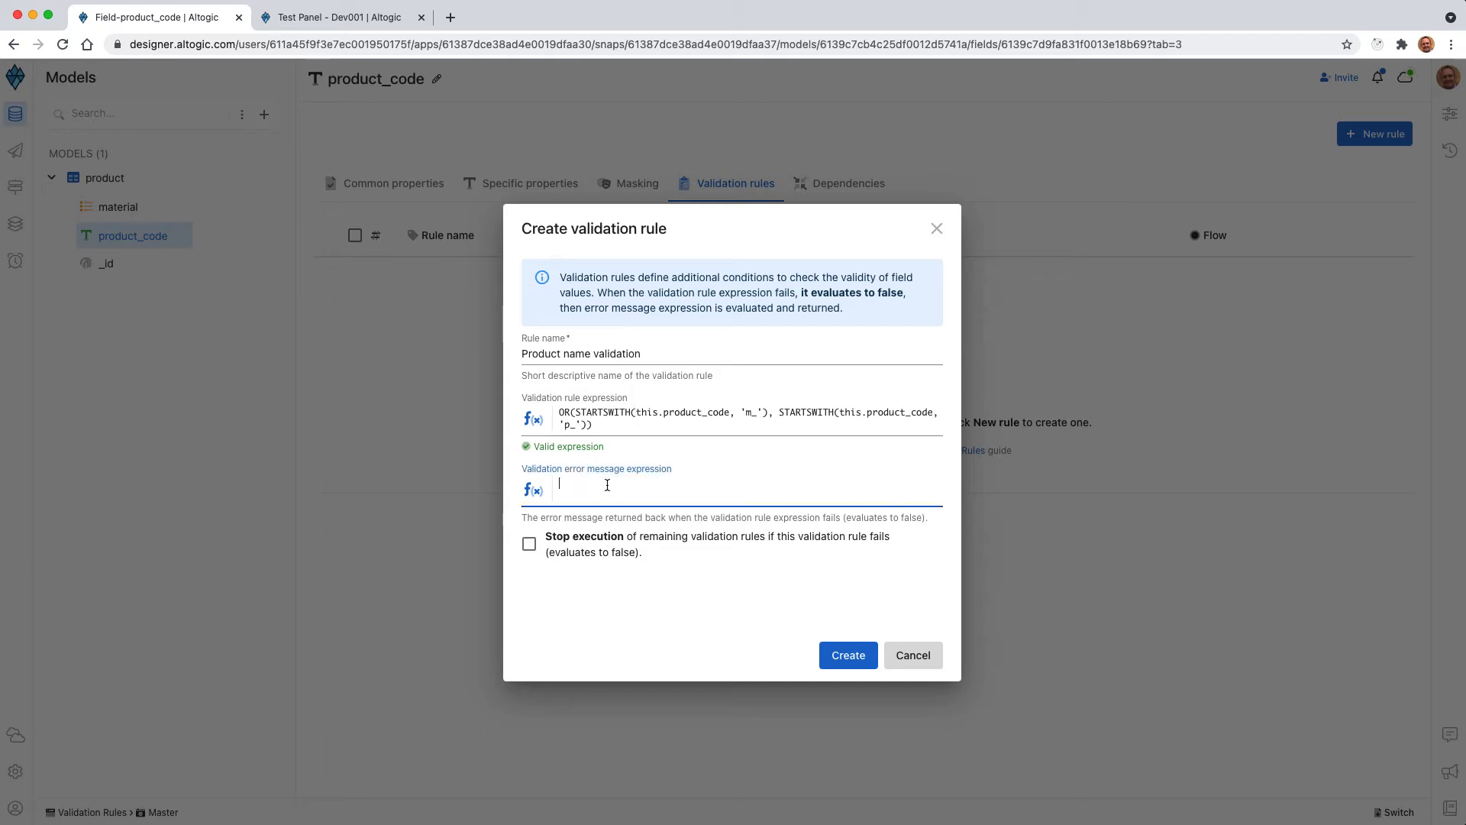
{"action": "type", "text": "'Prodcu"}
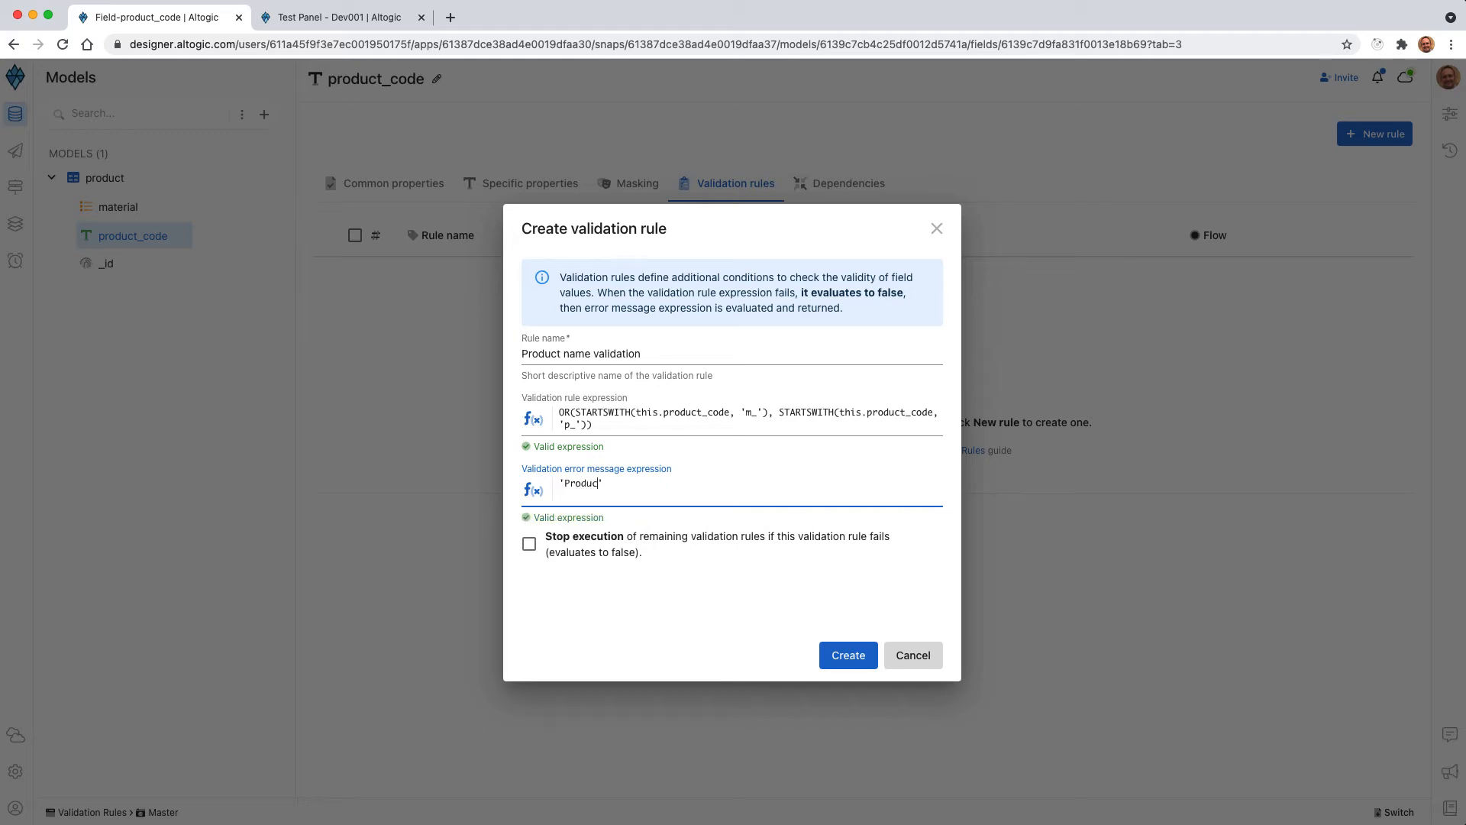
{"action": "type", "text": "t ho"}
{"action": "key", "text": "BackSpace"}
{"action": "key", "text": "BackSpace"}
{"action": "key", "text": "BackSpace"}
{"action": "type", "text": "name should start with m_ or"}
{"action": "left_click", "coordinate": [850, 657]}
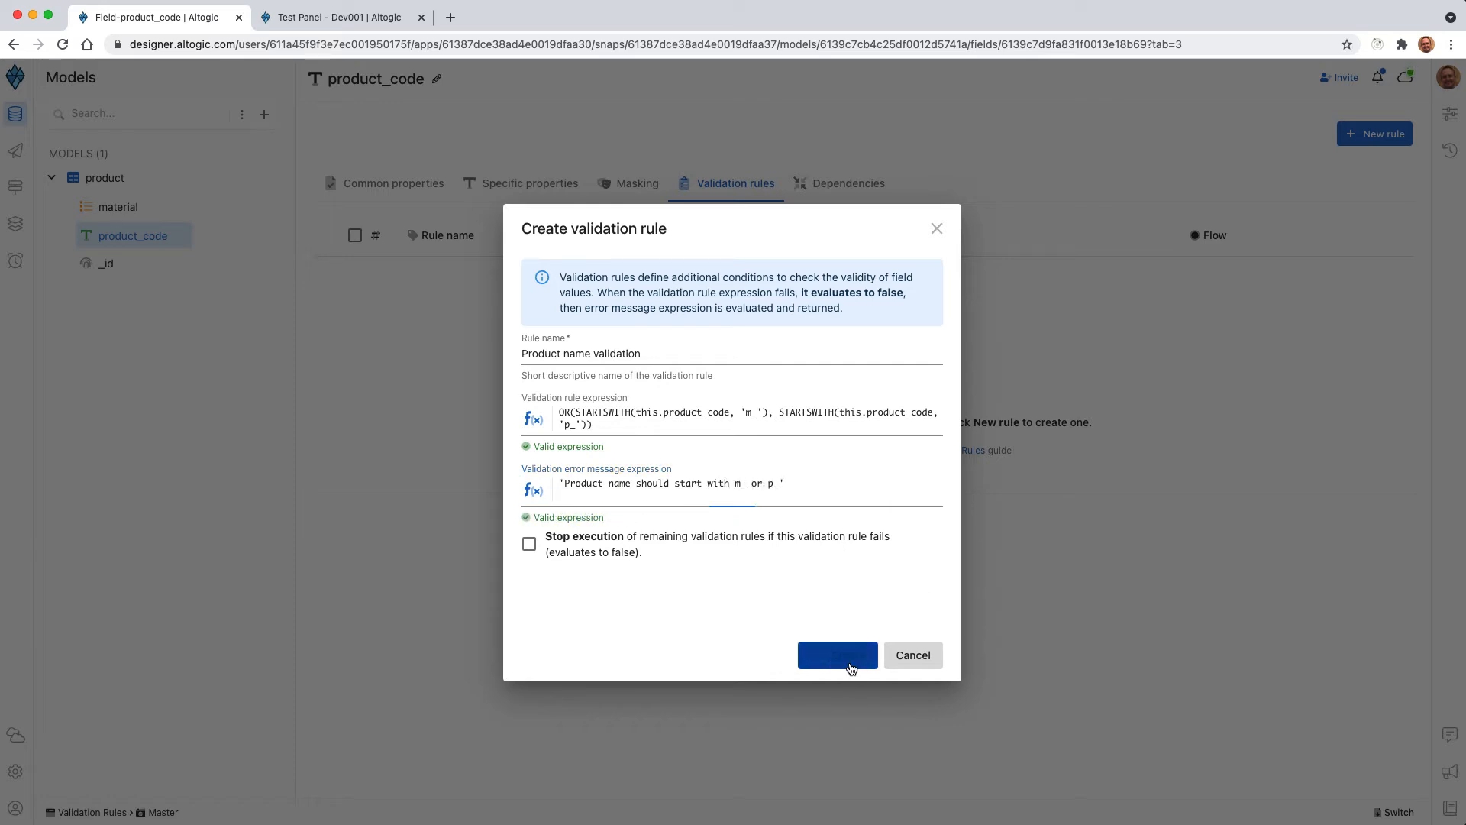
Send a test request to the create endpoint with product_code "t_0001" and examine the message in the response
{"action": "left_click", "coordinate": [369, 23]}
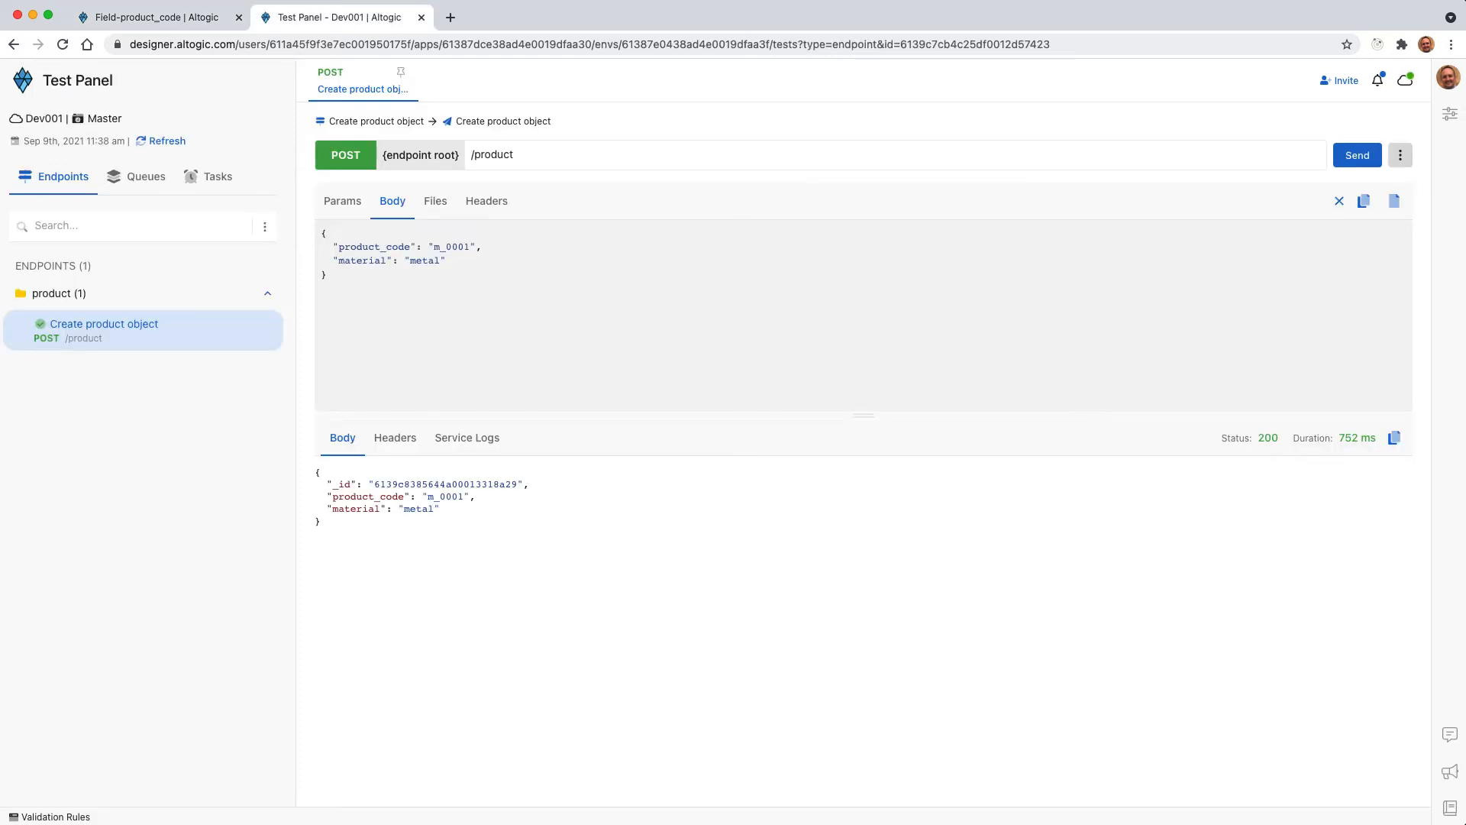
{"action": "key", "text": "BackSpace"}
{"action": "type", "text": "t"}
{"action": "left_click", "coordinate": [1357, 155]}
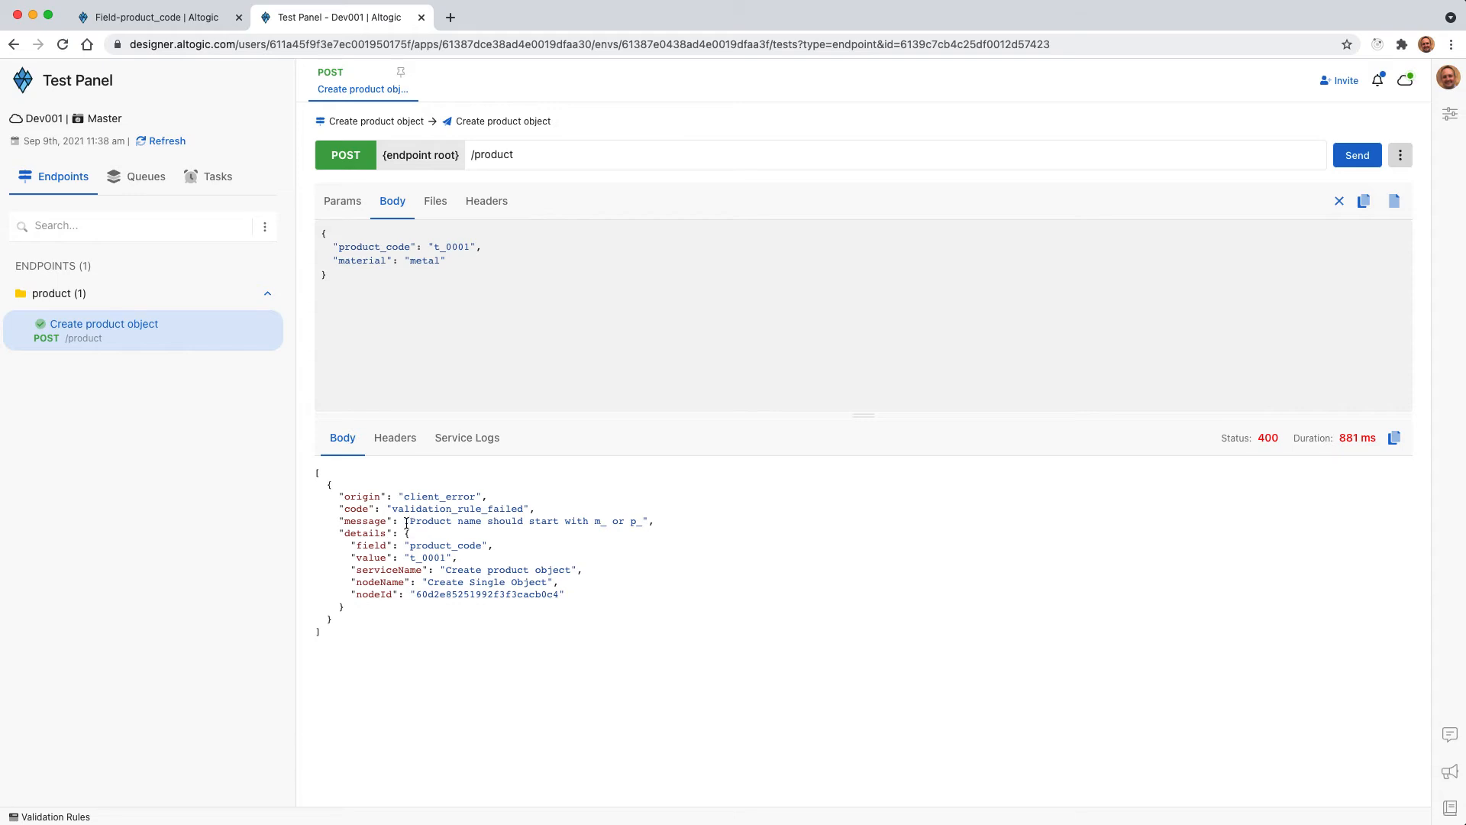
{"action": "left_click_drag", "start_coordinate": [404, 521], "coordinate": [655, 522]}
{"action": "left_click", "coordinate": [477, 581]}
{"action": "left_click_drag", "start_coordinate": [409, 521], "coordinate": [647, 521]}
Review the product_code rule's expression and error message in the designer and compare them with the test response message
{"action": "left_click", "coordinate": [186, 21]}
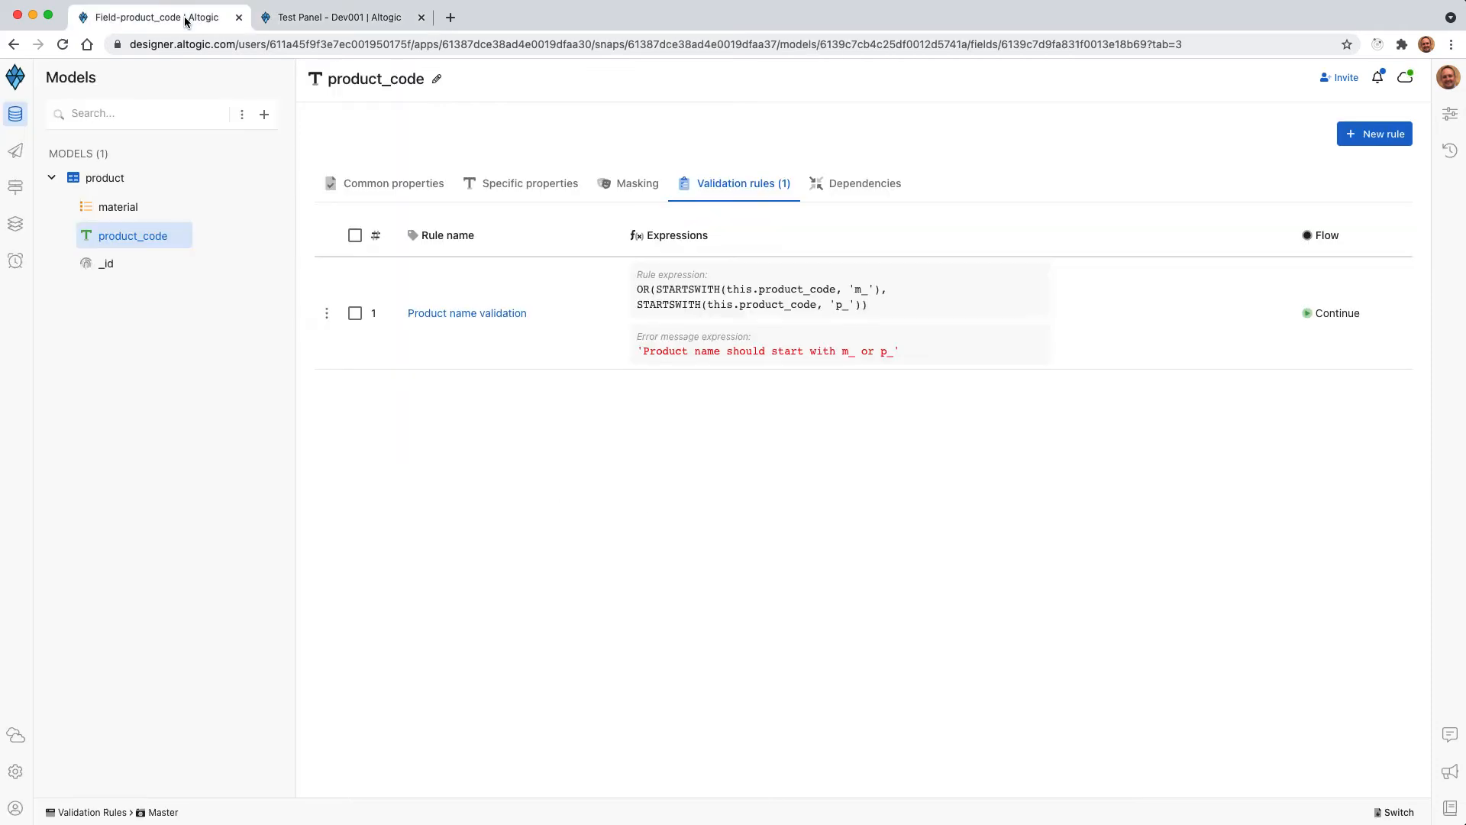
{"action": "left_click_drag", "start_coordinate": [637, 289], "coordinate": [876, 312]}
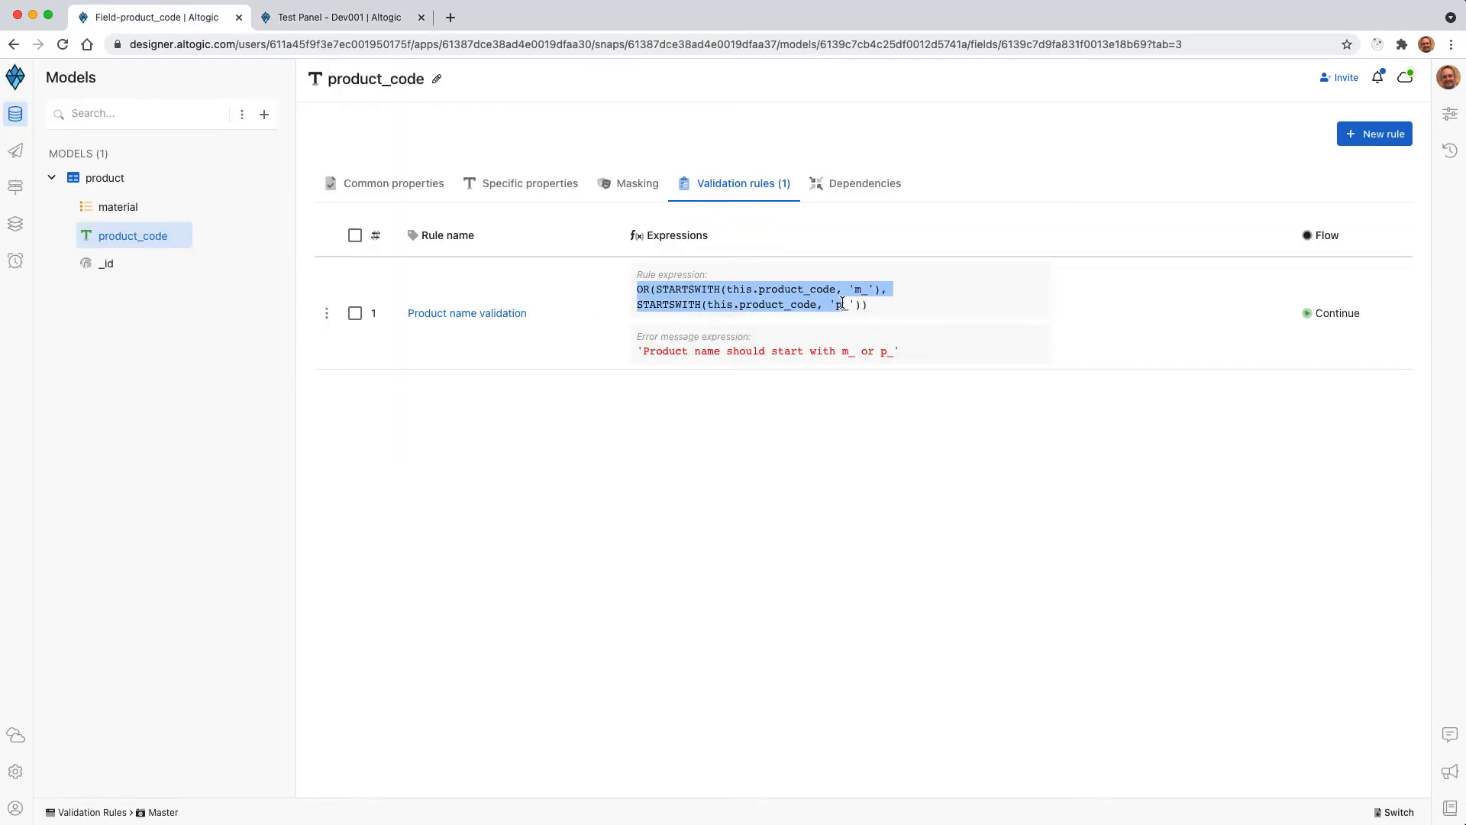
{"action": "left_click", "coordinate": [877, 311]}
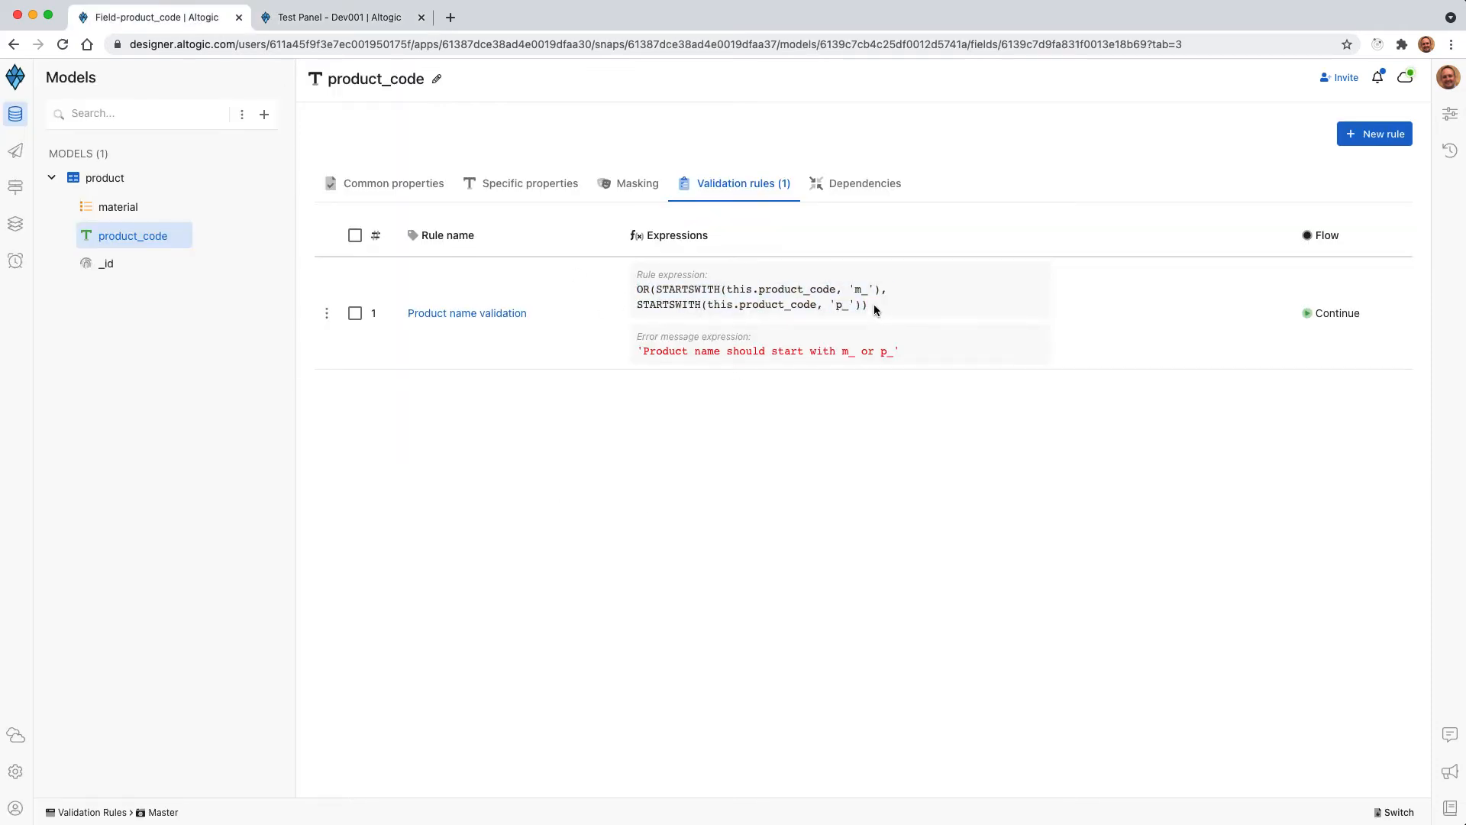
{"action": "triple_click", "coordinate": [718, 352]}
{"action": "left_click", "coordinate": [674, 357]}
{"action": "left_click_drag", "start_coordinate": [640, 351], "coordinate": [898, 351]}
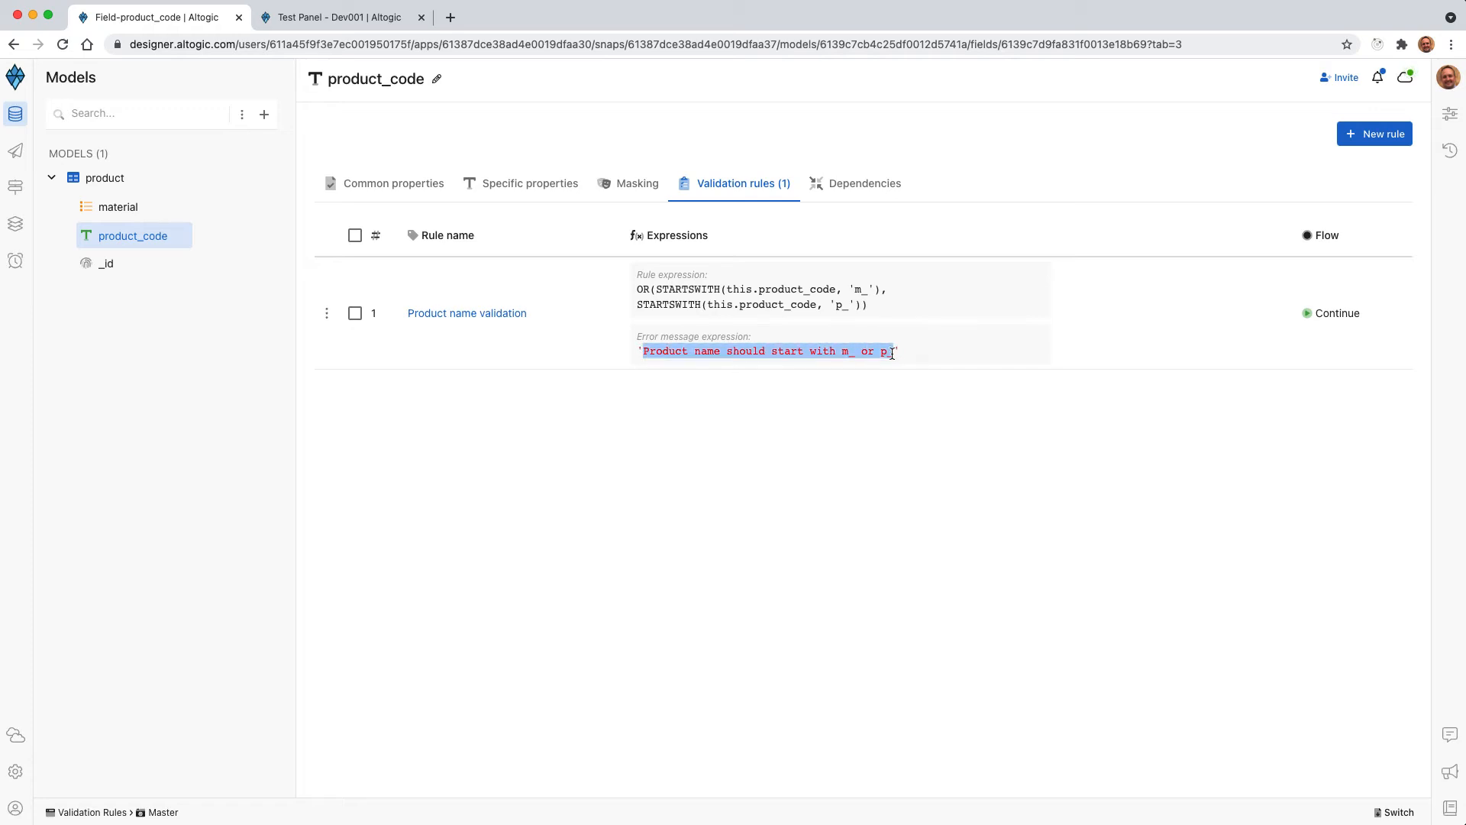
{"action": "left_click", "coordinate": [342, 19]}
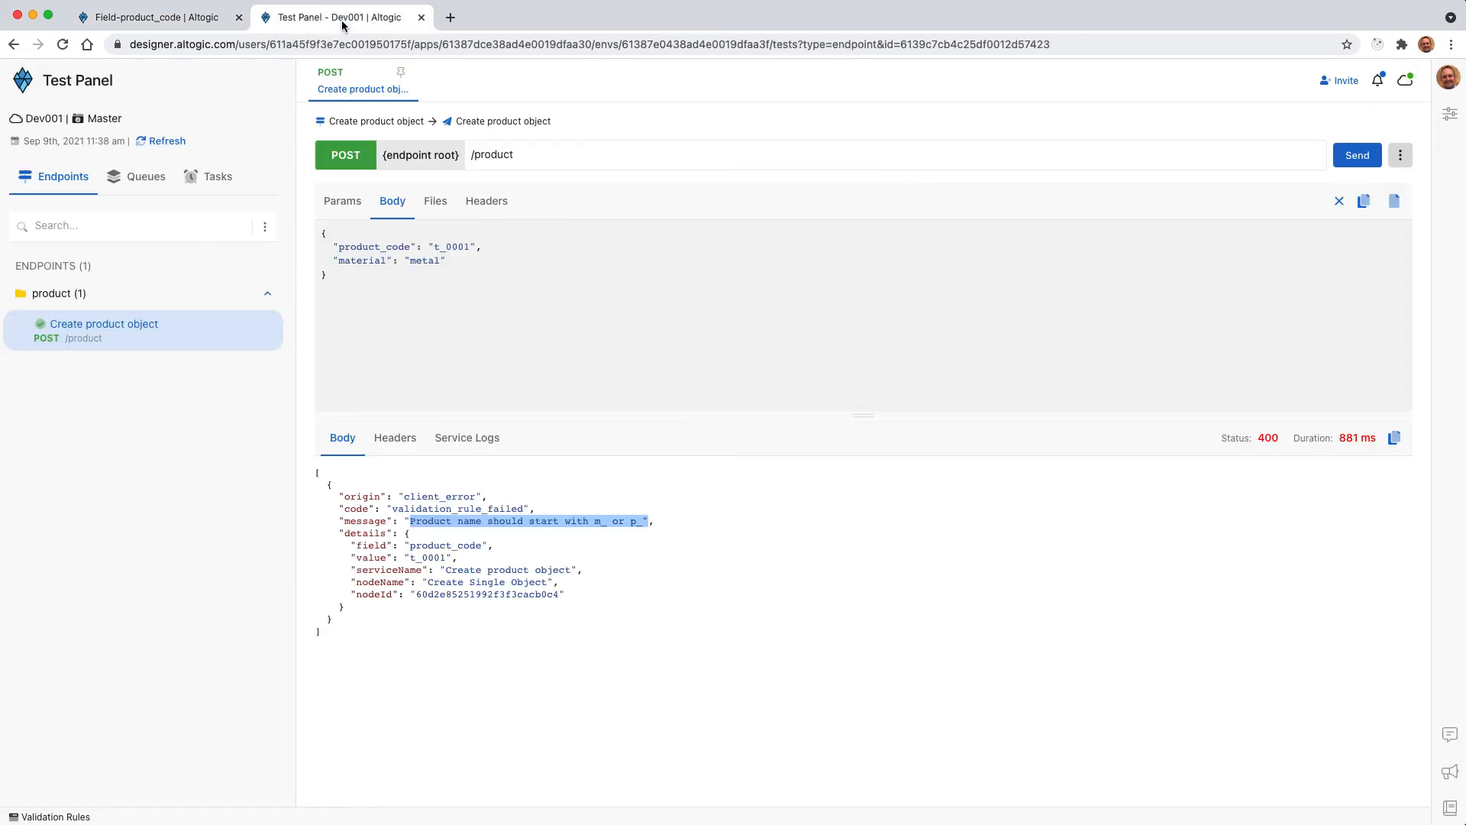
{"action": "triple_click", "coordinate": [490, 521]}
Start another validation rule for product_code in the designer, named "Product code and material should match"
{"action": "left_click", "coordinate": [186, 17]}
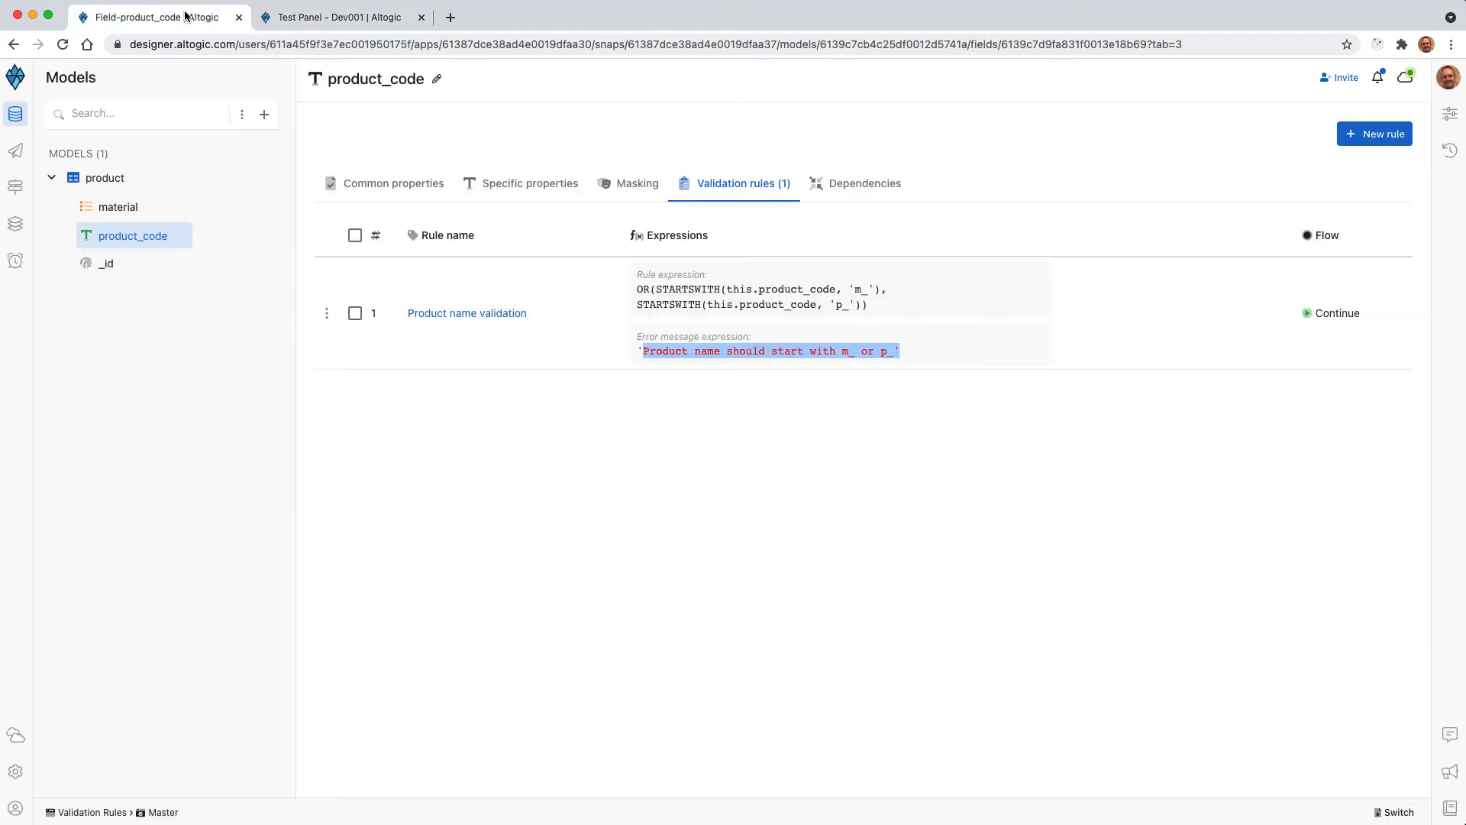
{"action": "left_click", "coordinate": [1364, 136]}
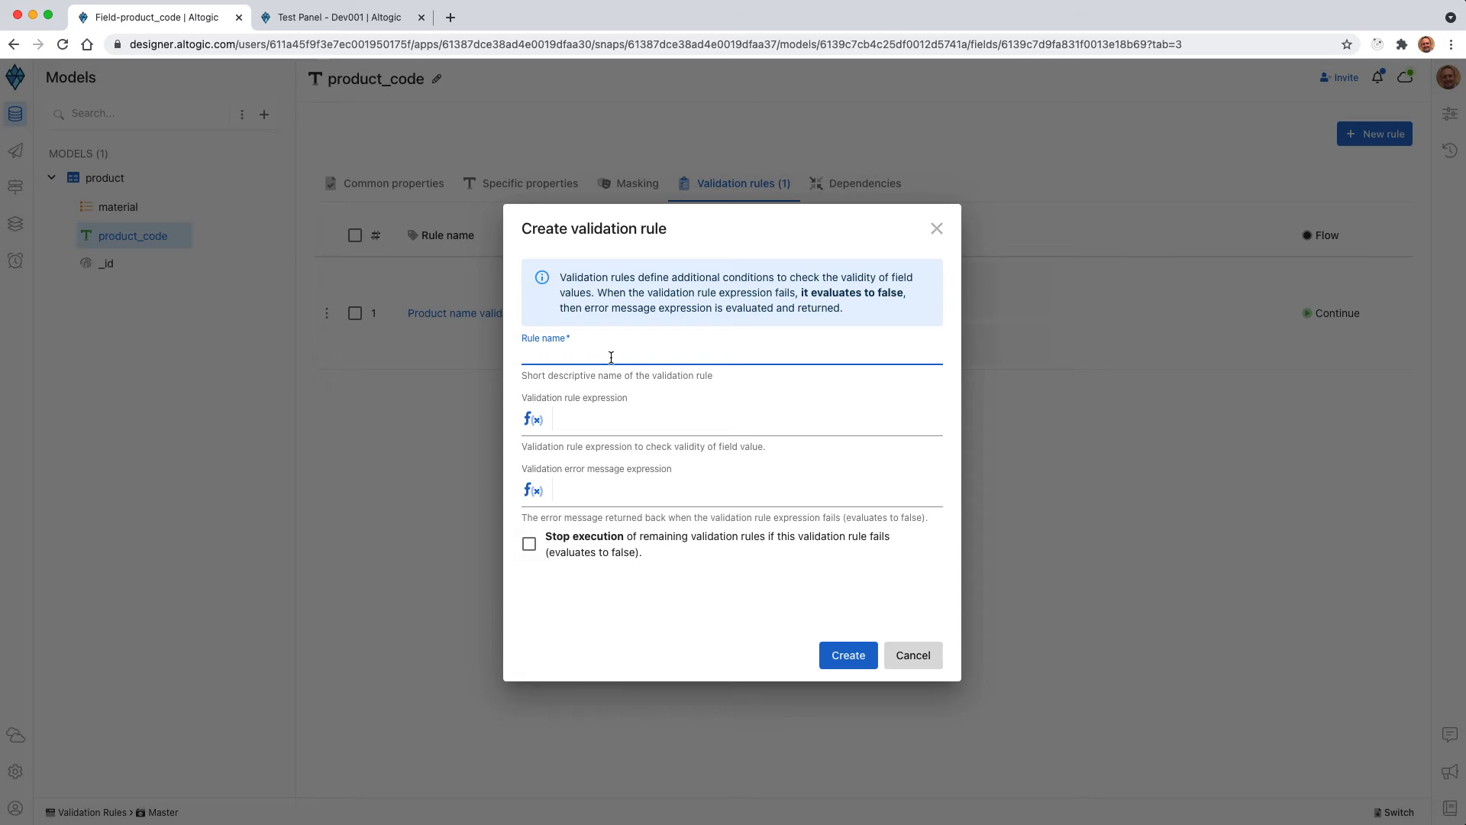
{"action": "type", "text": "Product code and material should match"}
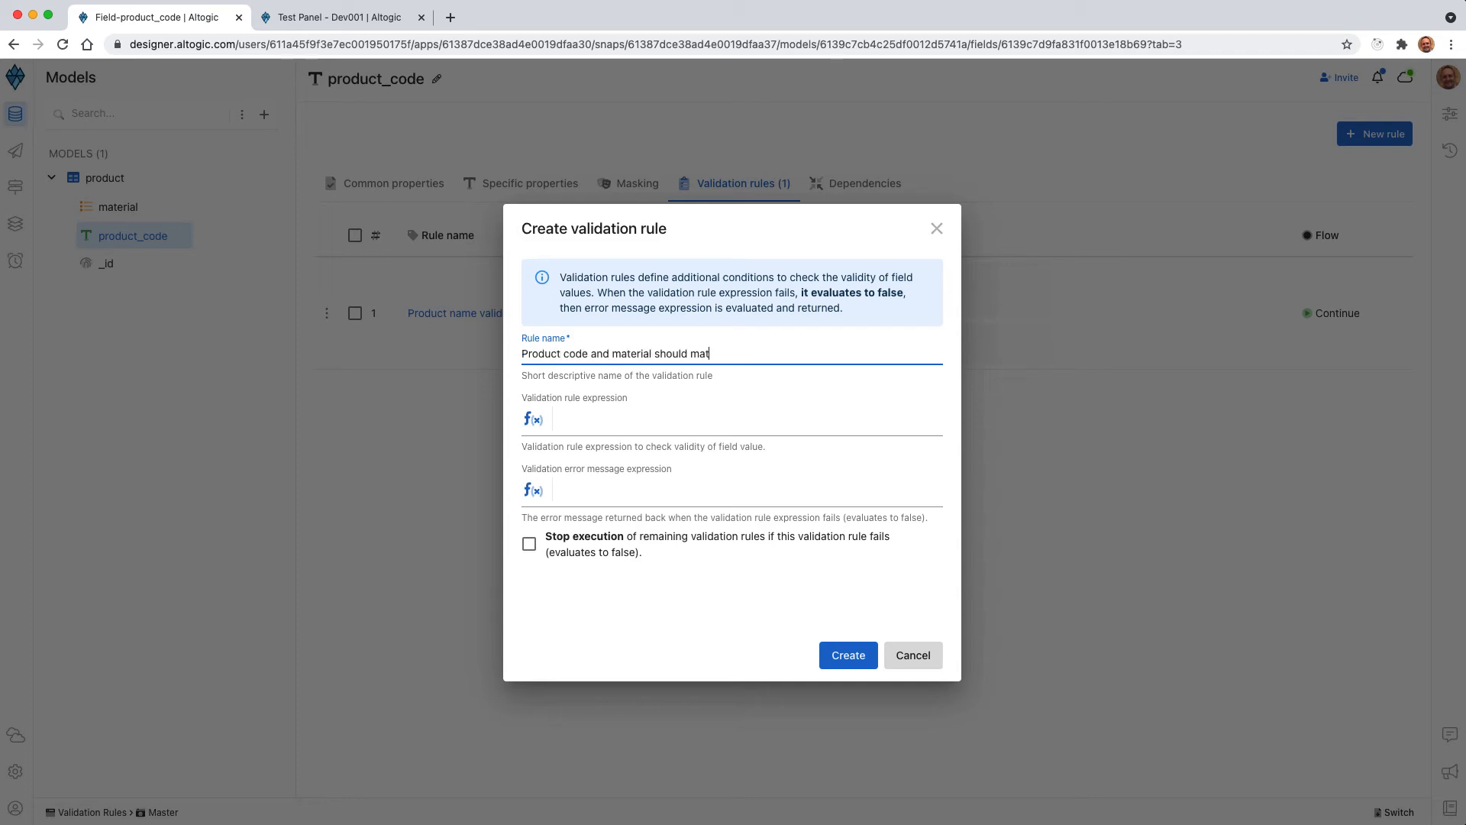
Add the STARTSWITH function to the validation rule expression of the new product_code rule
{"action": "left_click", "coordinate": [632, 418]}
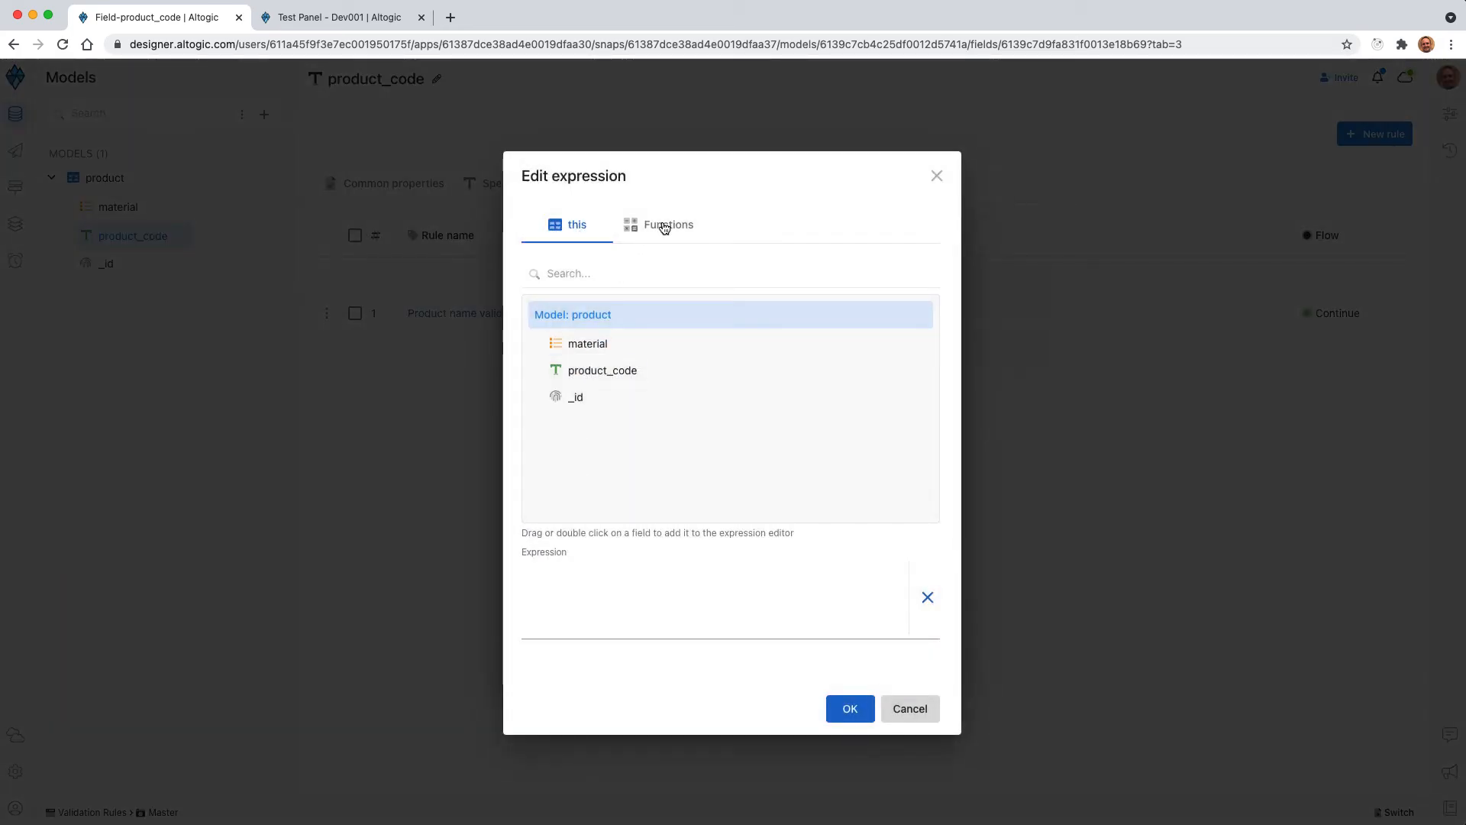
{"action": "left_click", "coordinate": [662, 223]}
{"action": "scroll", "coordinate": [742, 353], "scroll_direction": "down", "scroll_amount": 2}
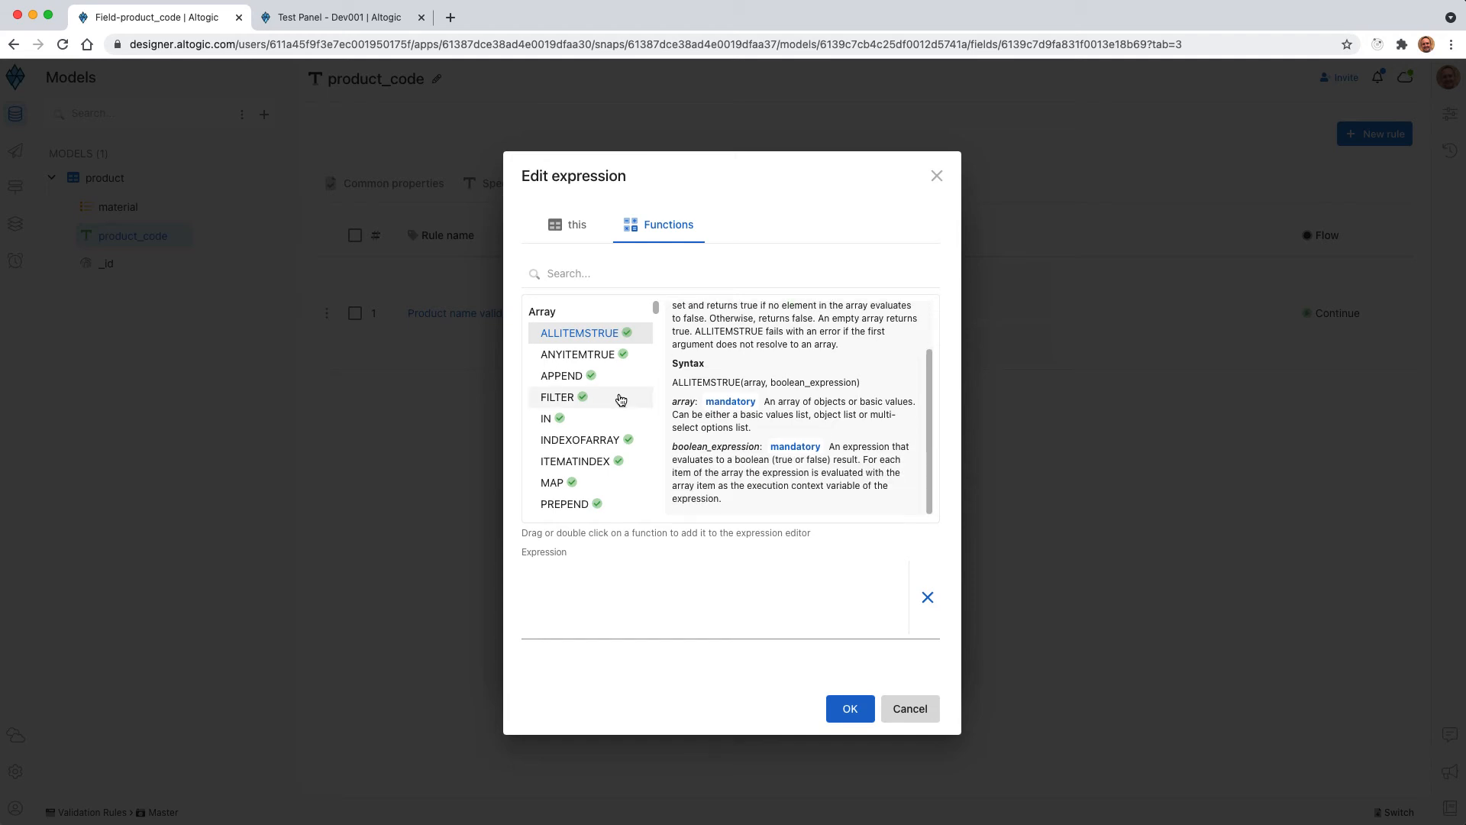
{"action": "left_click", "coordinate": [603, 279]}
{"action": "type", "text": "start"}
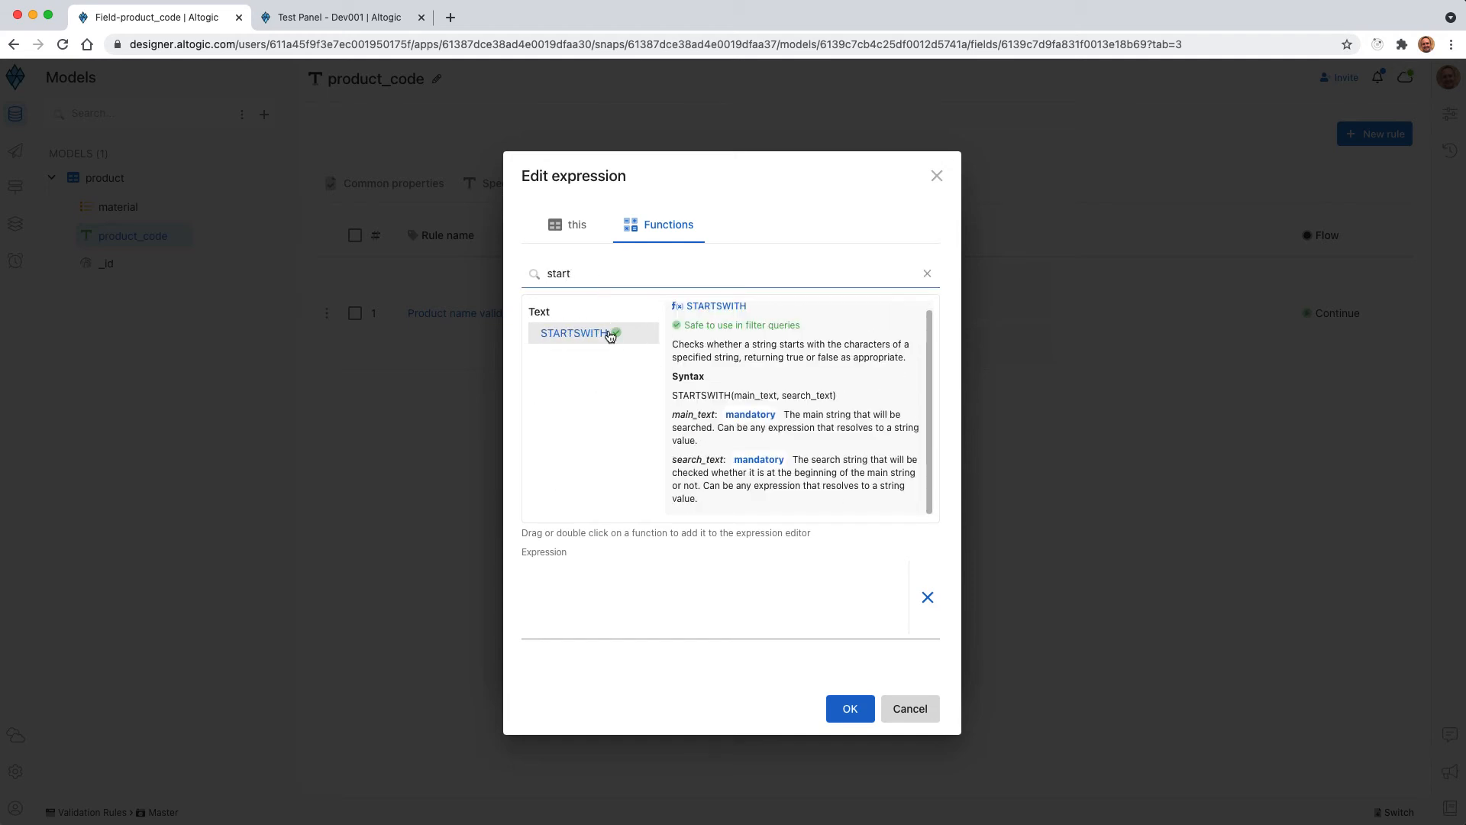
{"action": "double_click", "coordinate": [606, 334]}
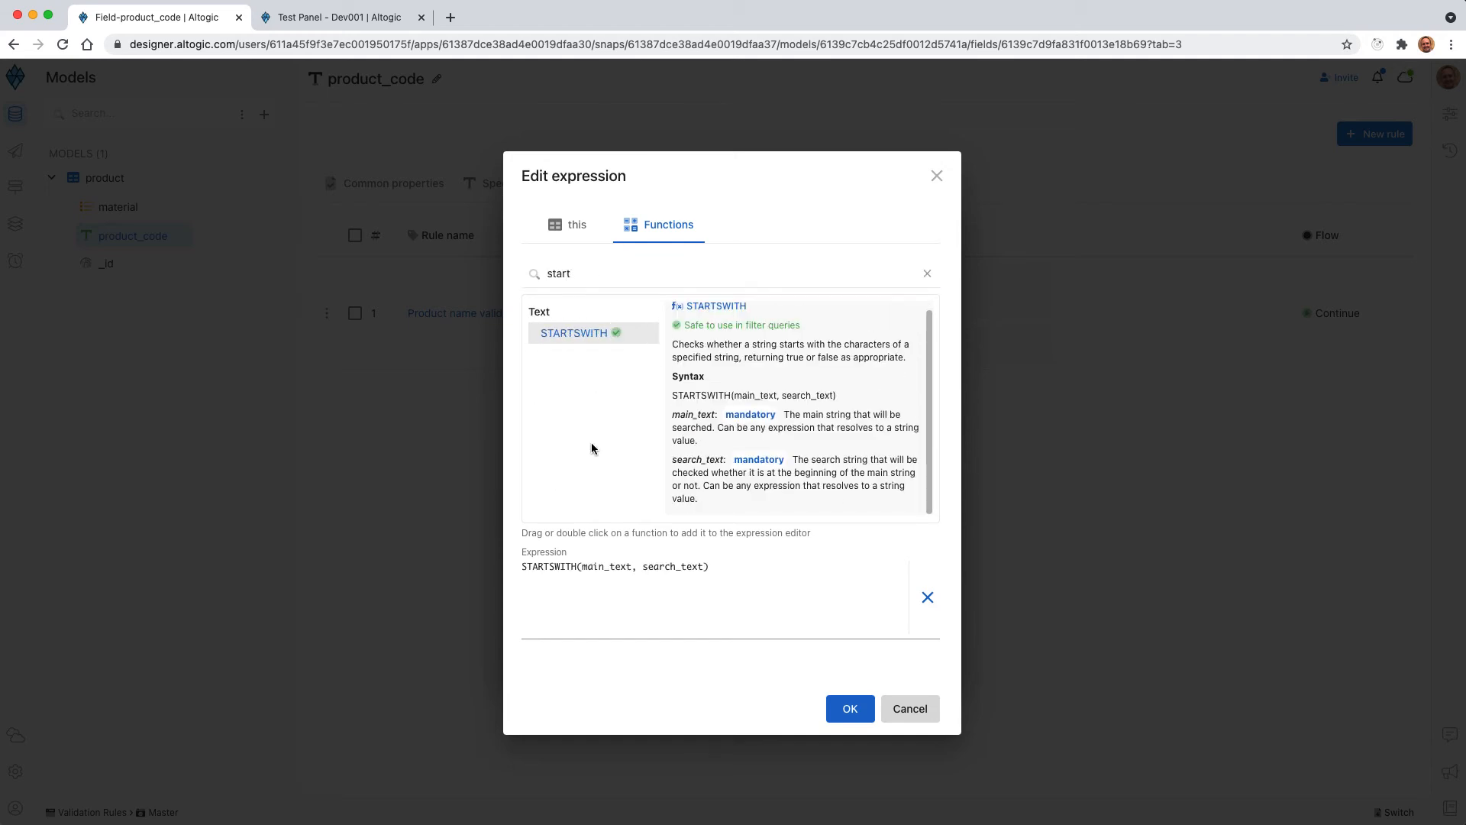
Set the STARTSWITH arguments to this.product_code and 'm_', replacing the placeholders main_text and search_text
{"action": "left_click", "coordinate": [565, 229]}
{"action": "double_click", "coordinate": [607, 566]}
{"action": "key", "text": "BackSpace"}
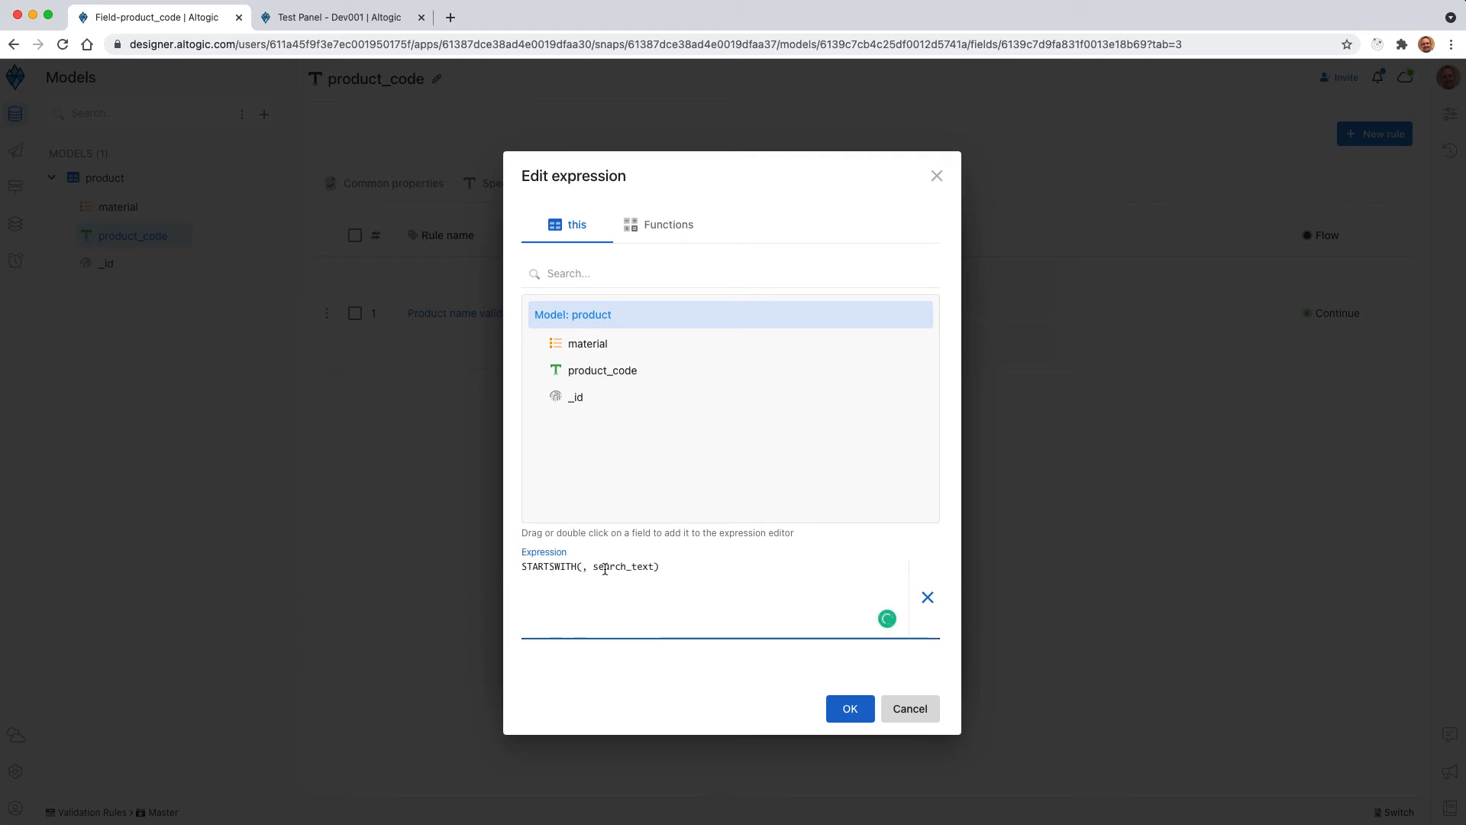
{"action": "double_click", "coordinate": [590, 373]}
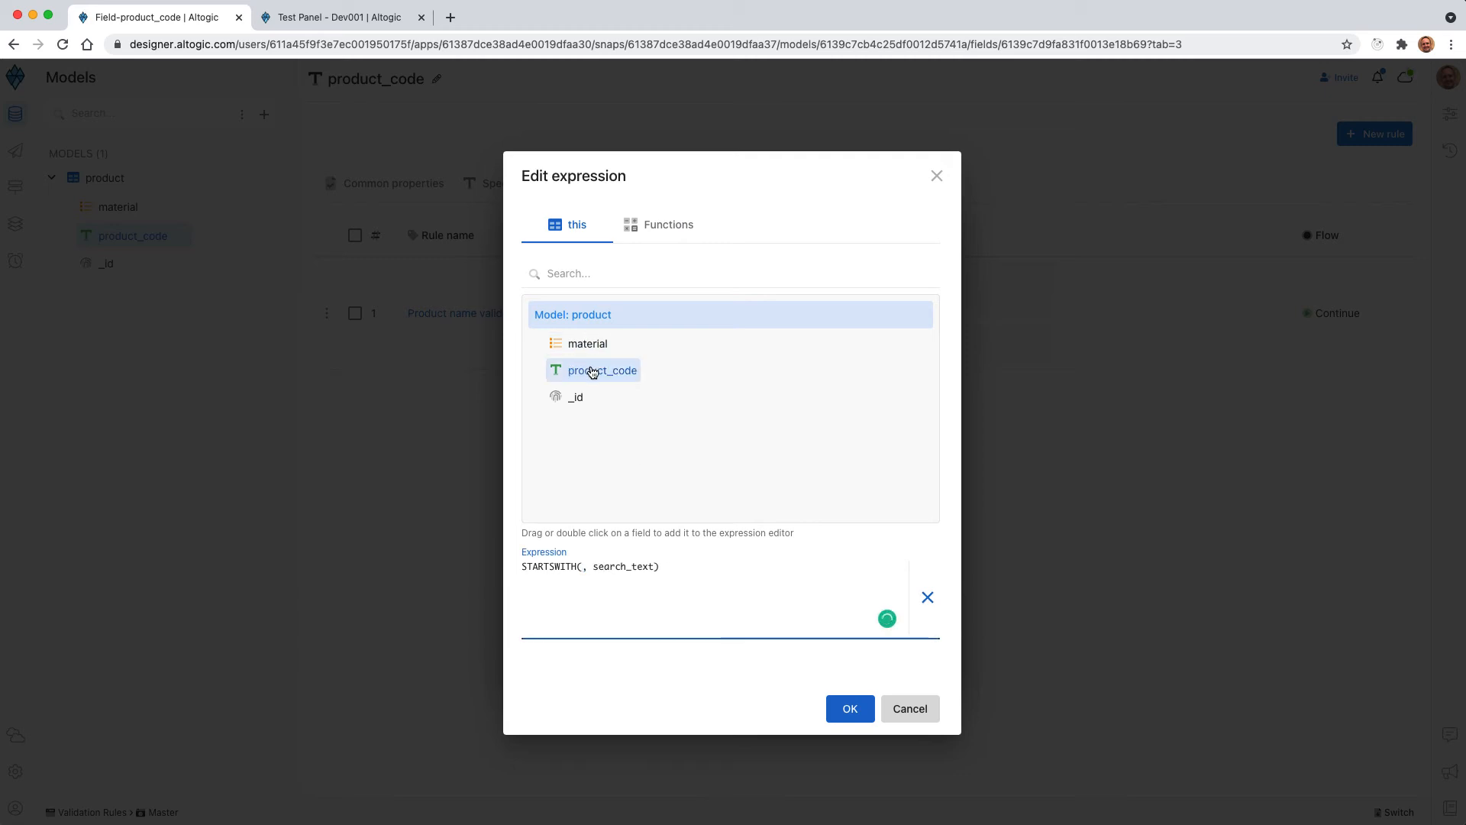
{"action": "double_click", "coordinate": [715, 567]}
{"action": "type", "text": "''"}
{"action": "type", "text": "m_"}
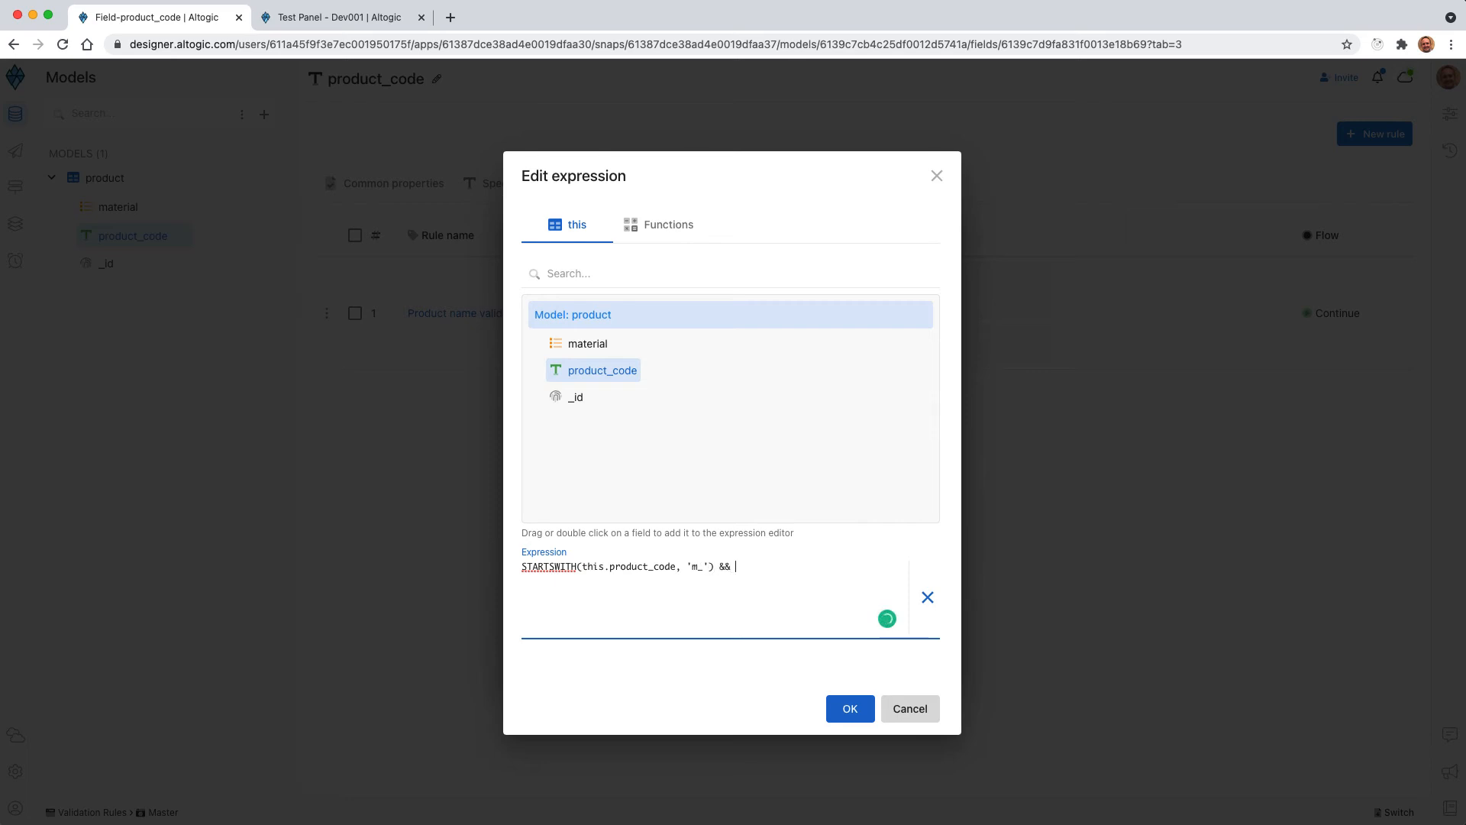
Extend the expression after && with the condition this.material == 'metal'
{"action": "double_click", "coordinate": [589, 344]}
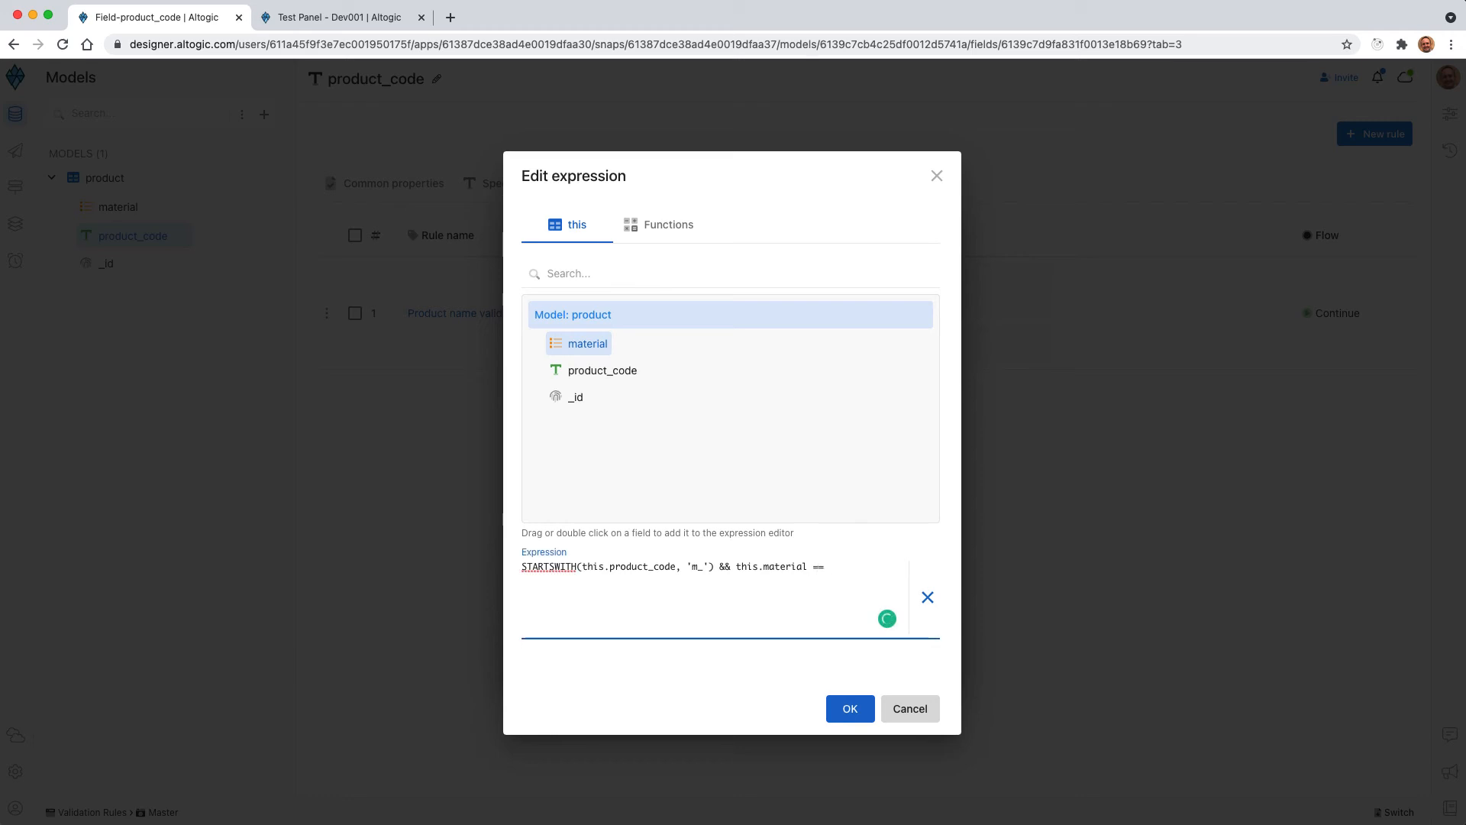
{"action": "type", "text": "== 'mn"}
{"action": "type", "text": "tal"}
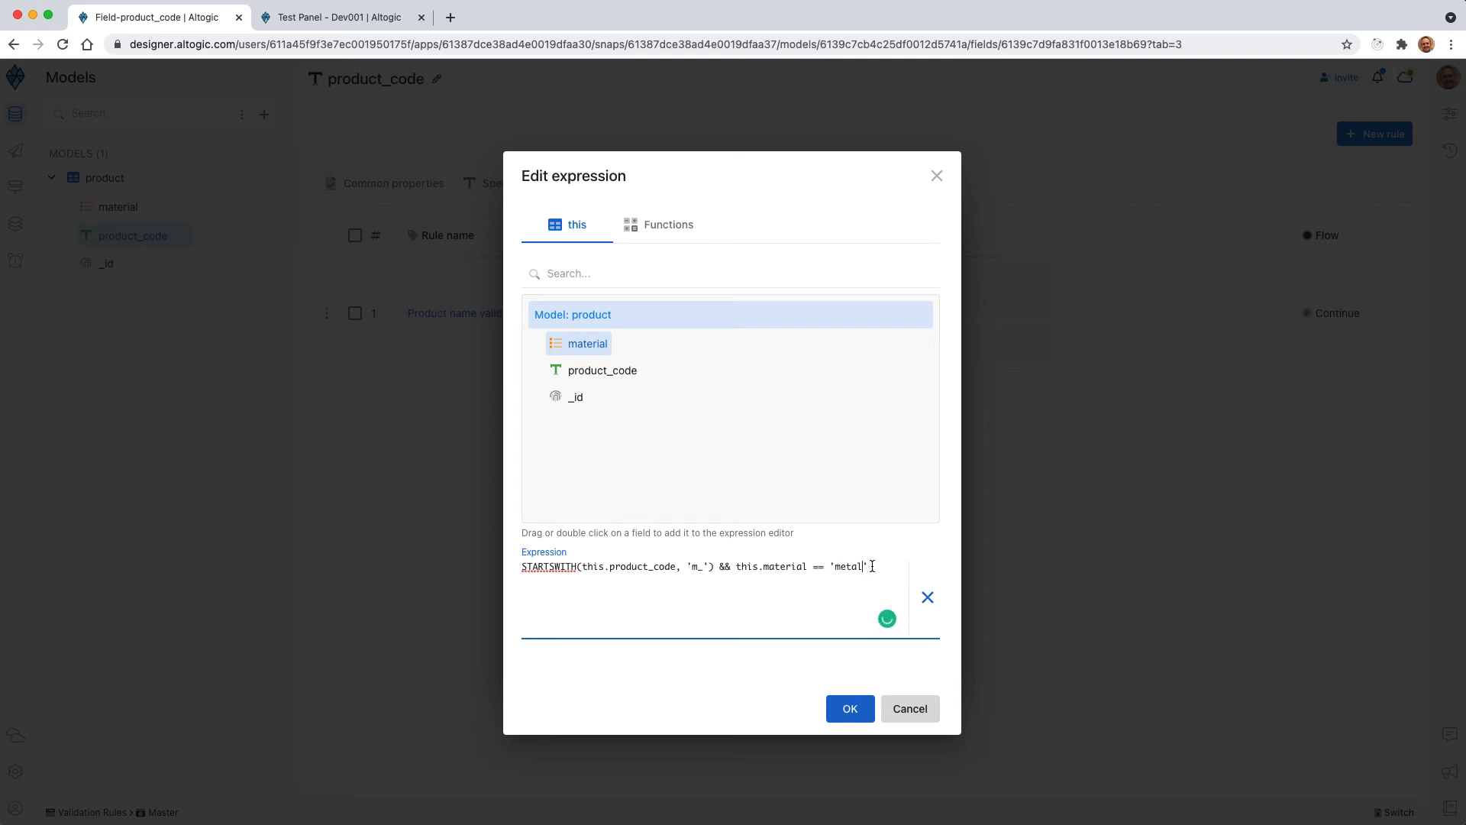
Enclose the whole metal condition in parentheses and append the || operator
{"action": "left_click_drag", "start_coordinate": [871, 567], "coordinate": [521, 571]}
{"action": "left_click", "coordinate": [522, 572]}
{"action": "type", "text": "("}
{"action": "left_click", "coordinate": [879, 567]}
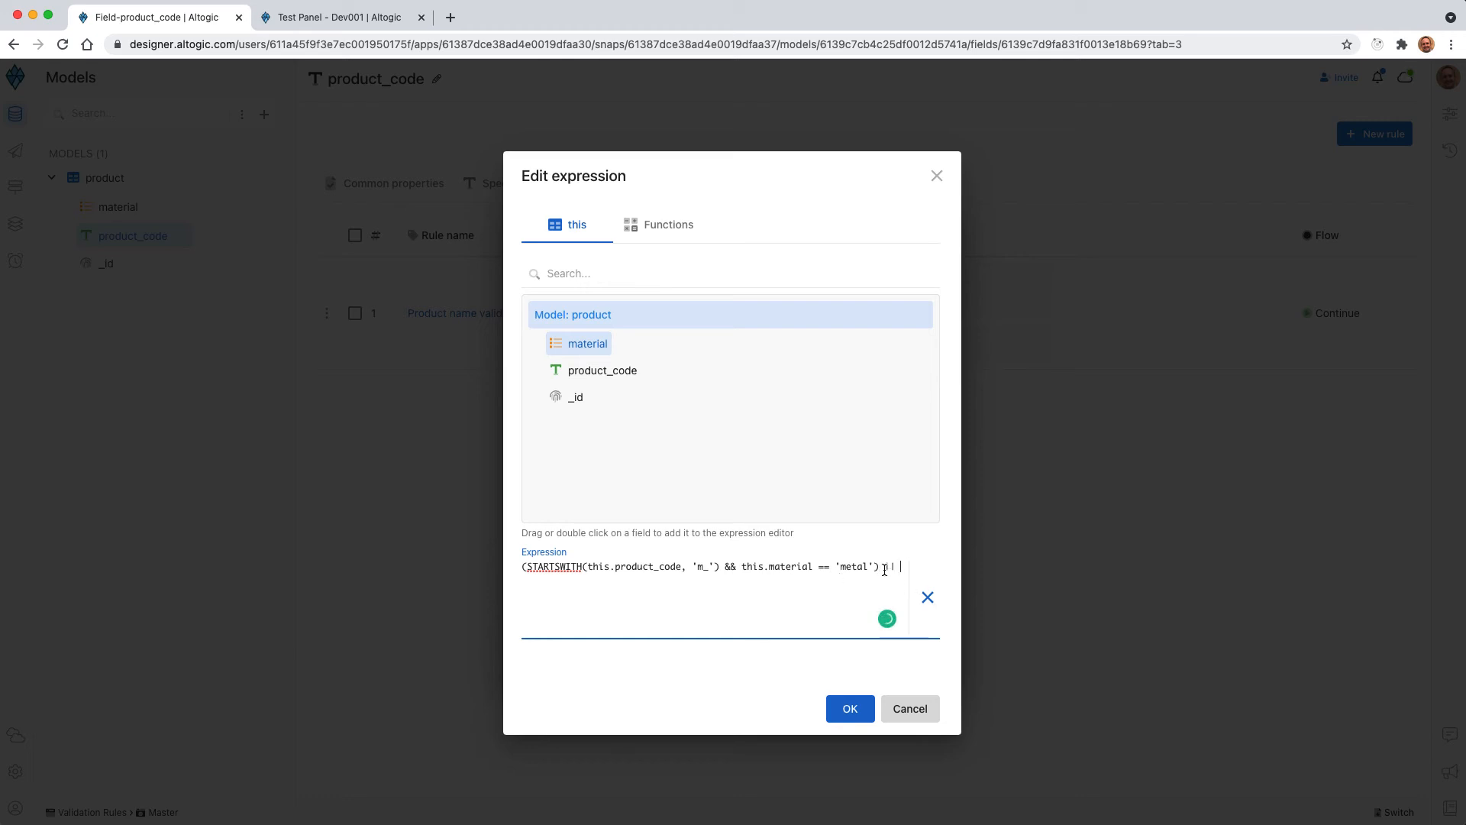
{"action": "type", "text": ") ||"}
Duplicate the parenthesized metal condition after the || operator
{"action": "left_click_drag", "start_coordinate": [880, 569], "coordinate": [522, 570]}
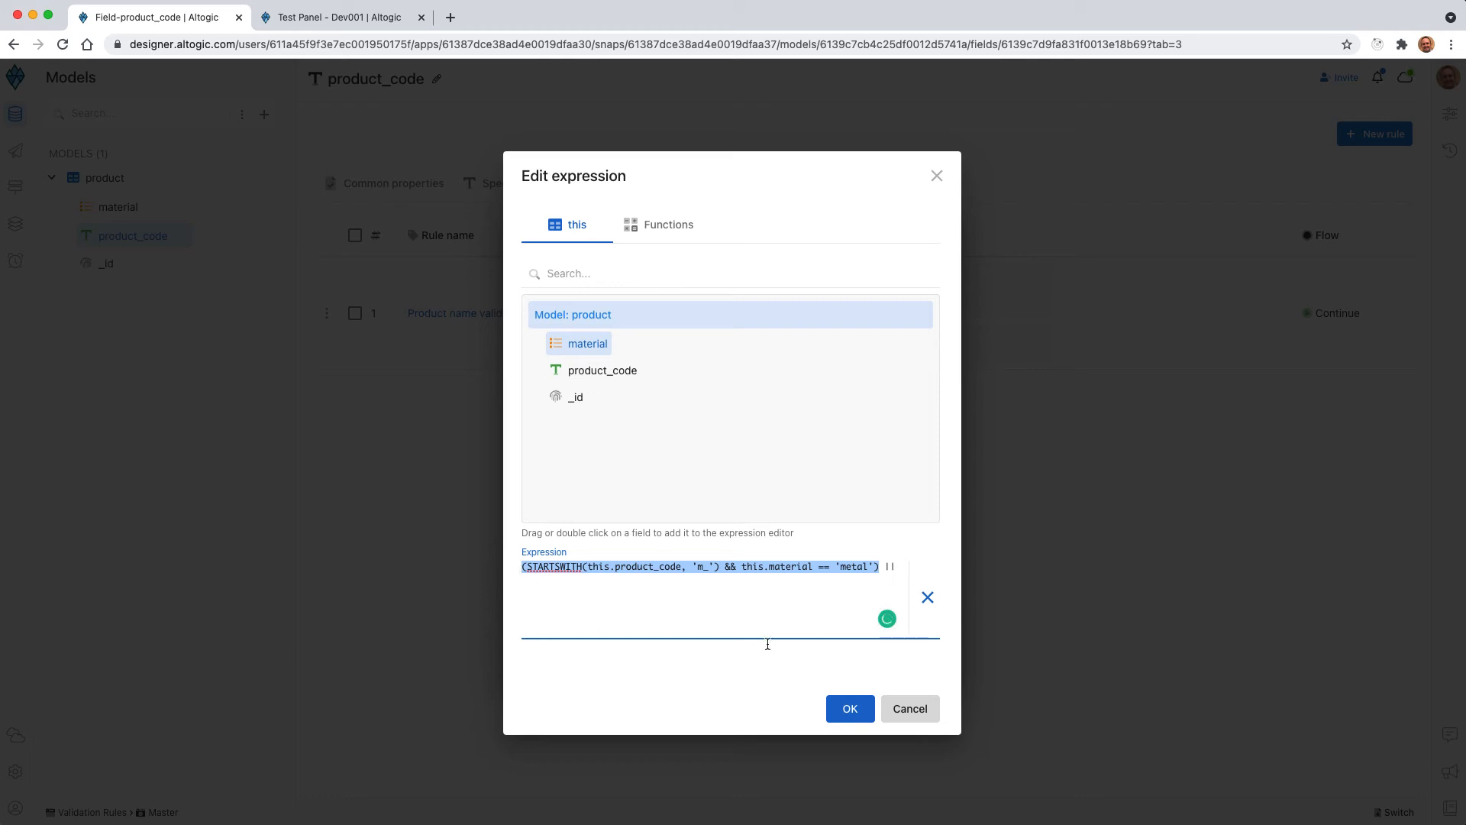
{"action": "key", "text": "ctrl+c"}
{"action": "left_click", "coordinate": [894, 575]}
{"action": "key", "text": "ctrl+v"}
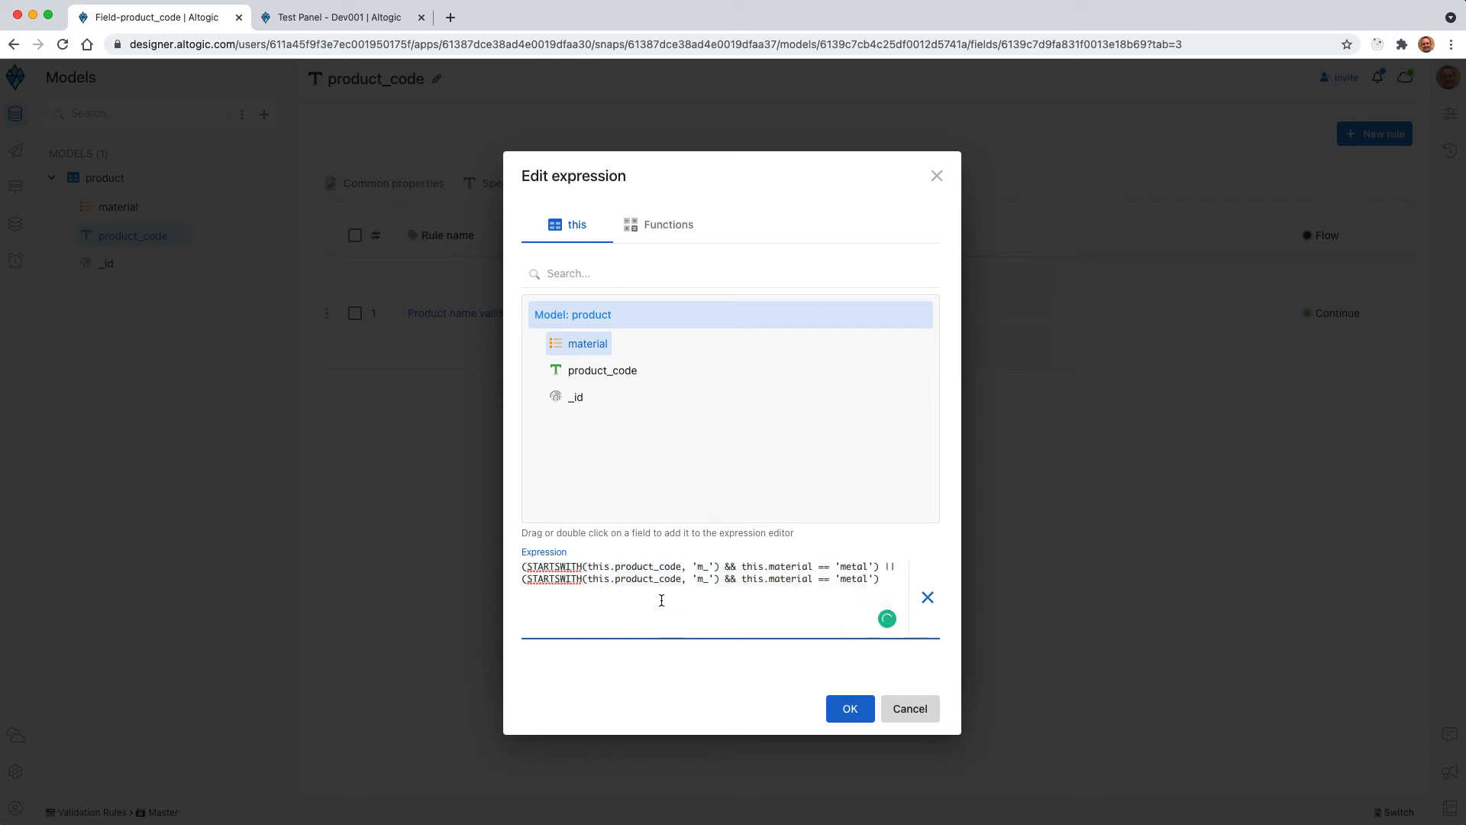
Change the duplicated condition to the prefix 'p_' and the material 'plastic', and accept the expression
{"action": "key", "text": "BackSpace"}
{"action": "type", "text": "p"}
{"action": "double_click", "coordinate": [854, 581]}
{"action": "type", "text": "plastic"}
{"action": "double_click", "coordinate": [853, 566]}
{"action": "left_click", "coordinate": [699, 579]}
{"action": "double_click", "coordinate": [790, 579]}
{"action": "left_click", "coordinate": [867, 579]}
{"action": "left_click", "coordinate": [855, 708]}
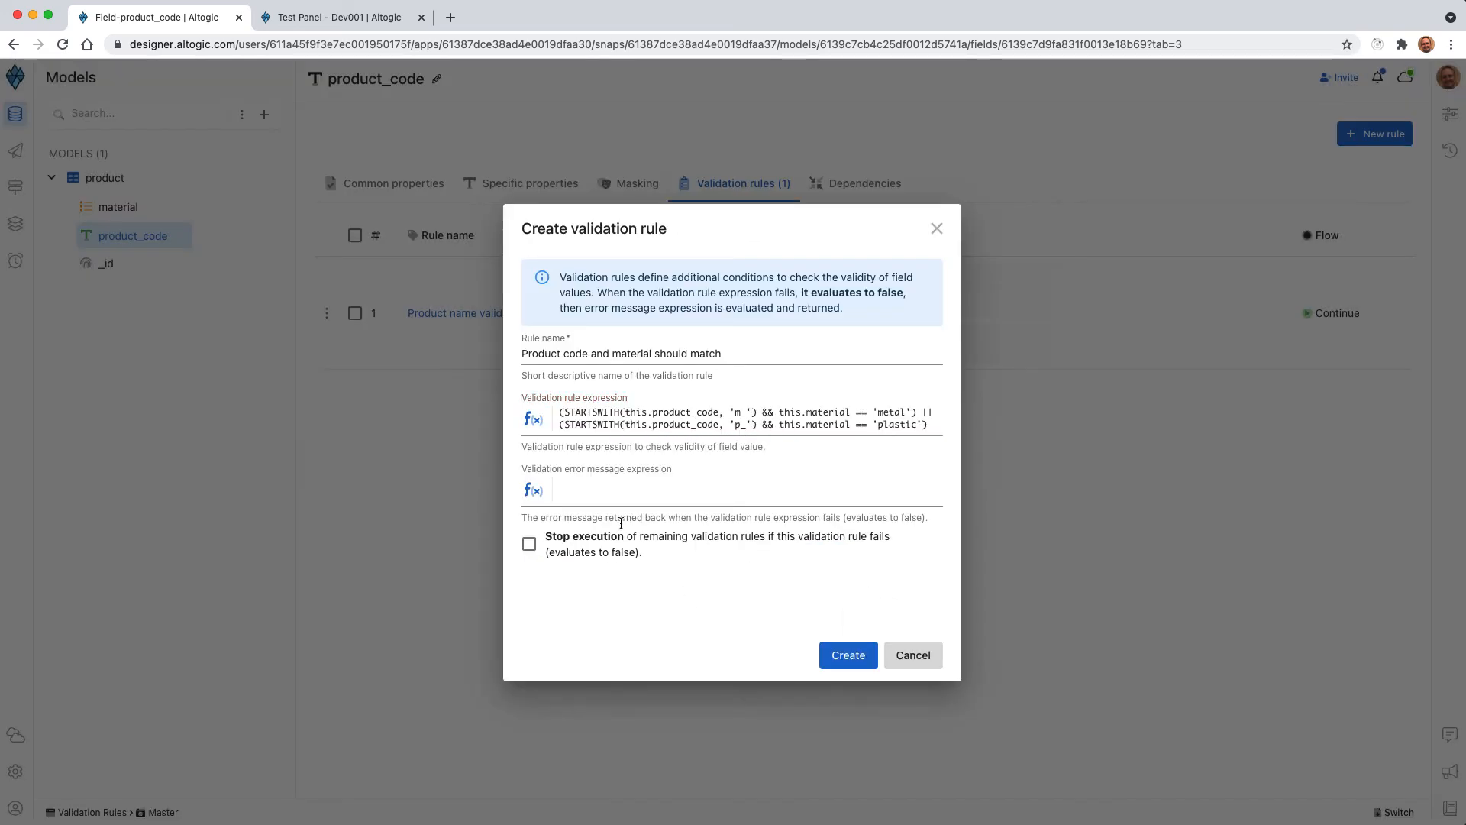
Set the error message expression to 'Product code and material type should match' and create the rule
{"action": "left_click", "coordinate": [596, 491]}
{"action": "type", "text": "'"}
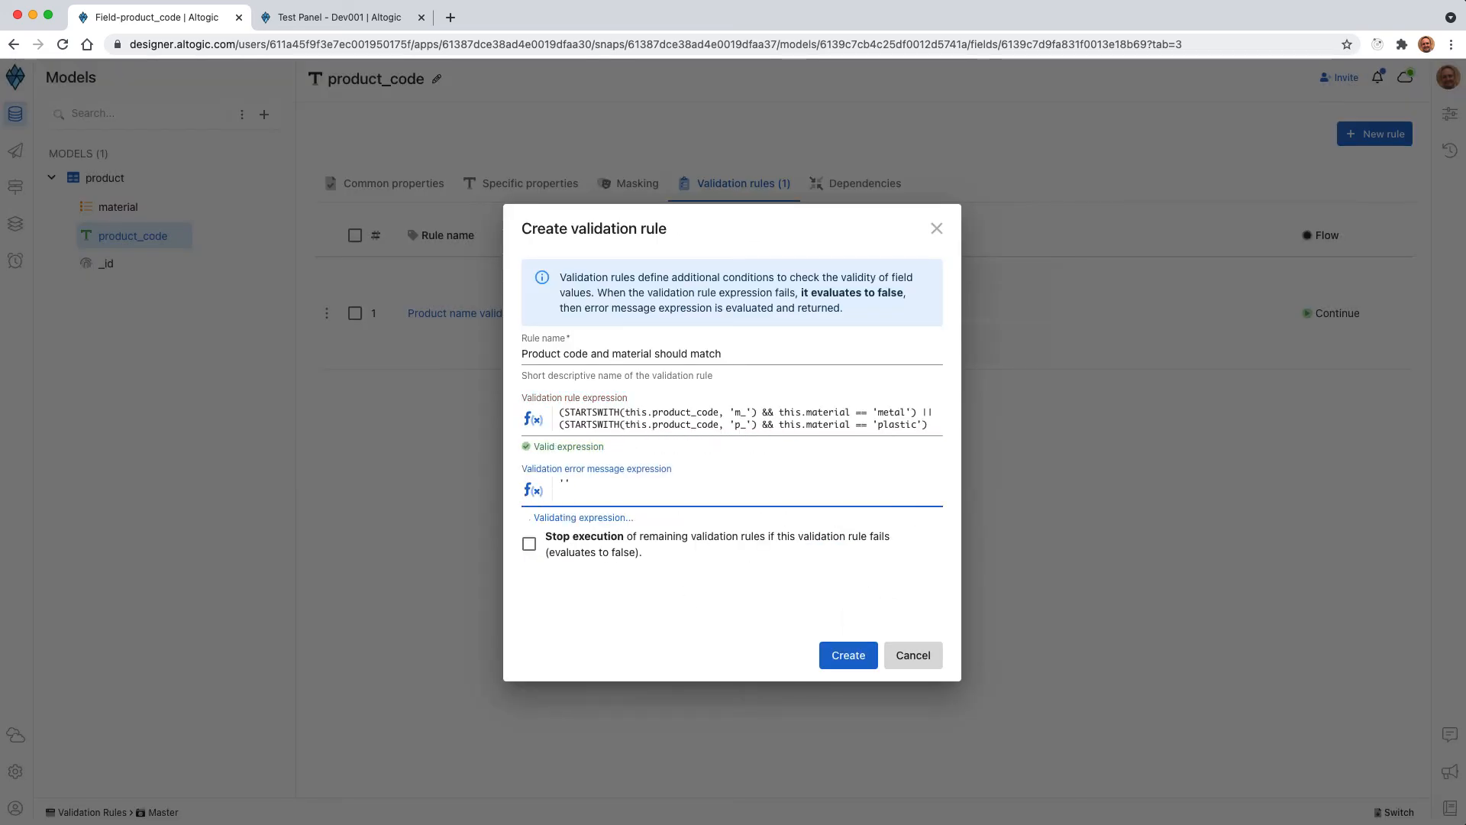
{"action": "type", "text": "PRod"}
{"action": "key", "text": "BackSpace"}
{"action": "key", "text": "BackSpace"}
{"action": "key", "text": "BackSpace"}
{"action": "type", "text": "e"}
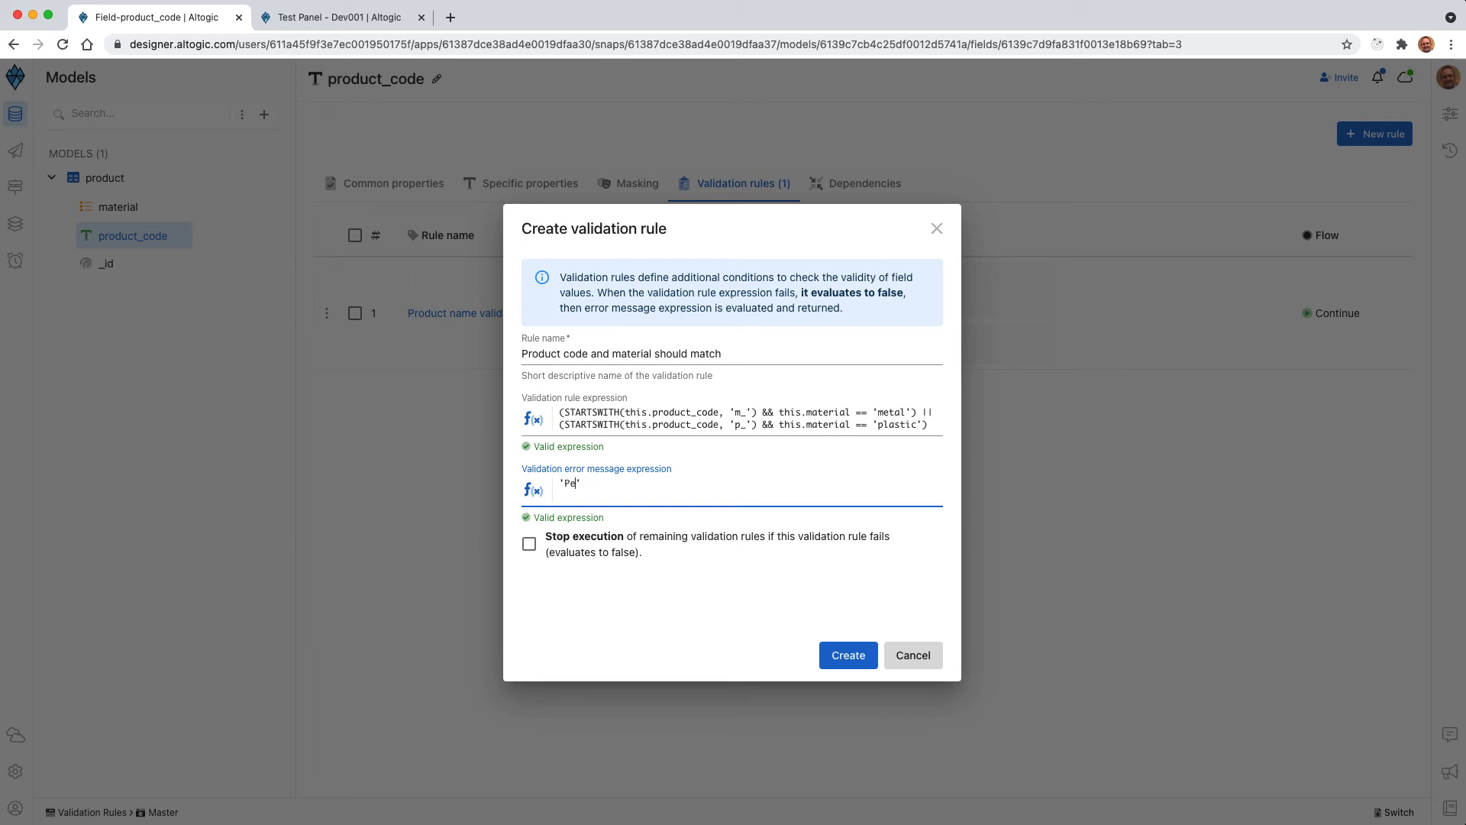
{"action": "type", "text": "roduct co"}
{"action": "type", "text": "de and mater"}
{"action": "type", "text": "ial type s"}
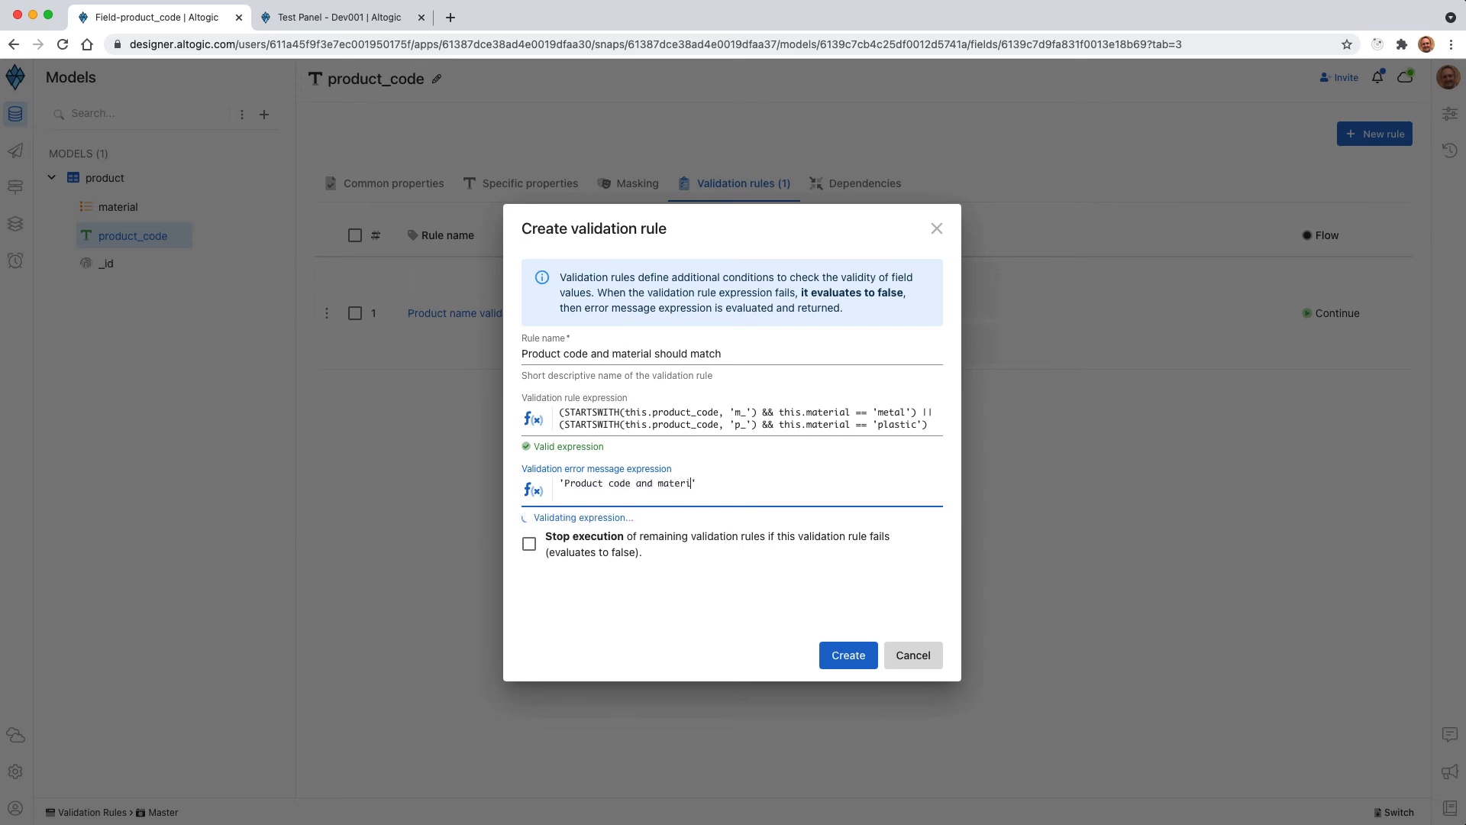
{"action": "type", "text": "houdl"}
{"action": "key", "text": "BackSpace"}
{"action": "key", "text": "BackSpace"}
{"action": "type", "text": "ld match. Meat"}
{"action": "key", "text": "BackSpace"}
{"action": "key", "text": "BackSpace"}
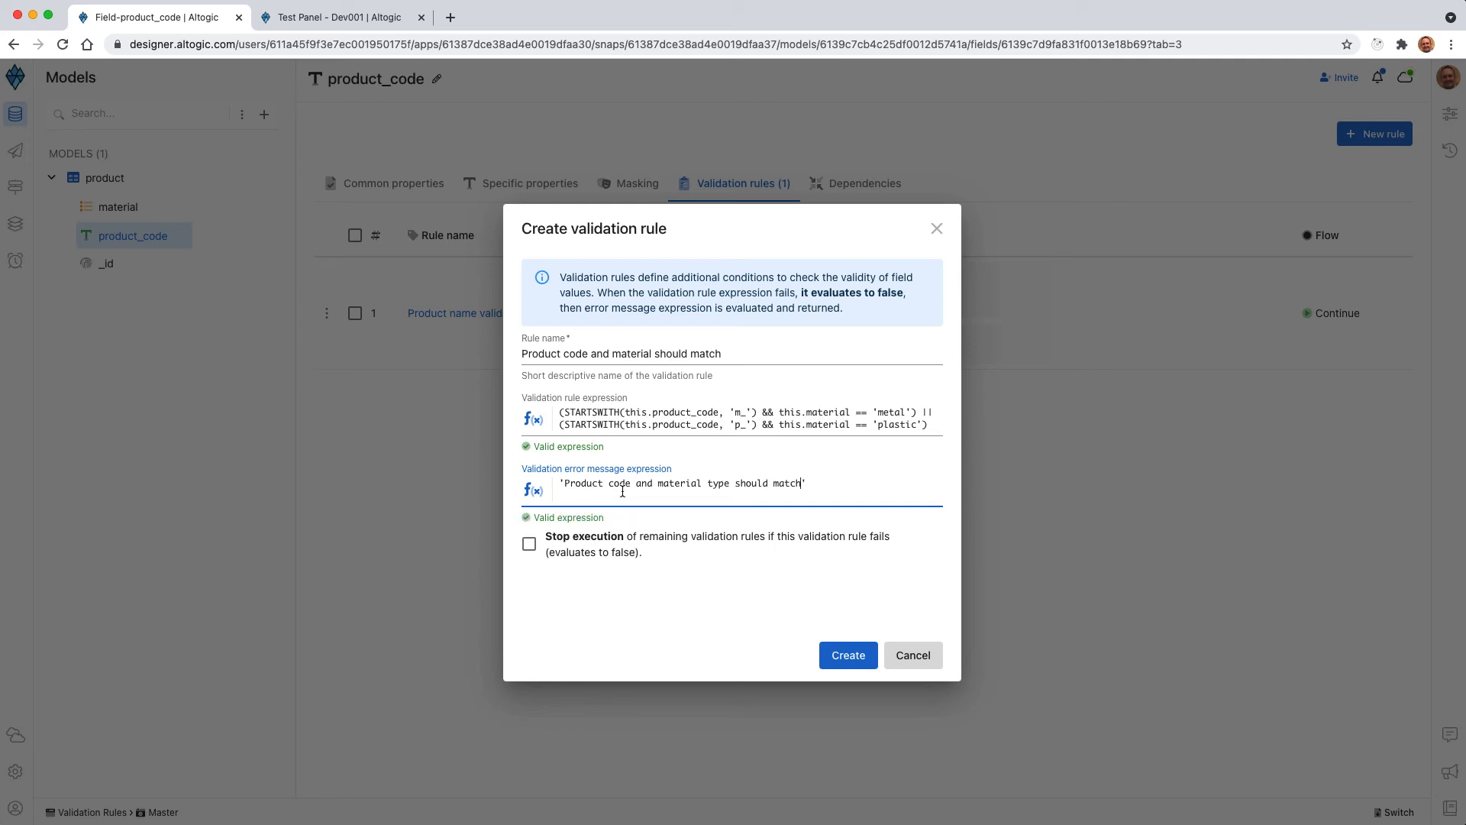
{"action": "left_click", "coordinate": [844, 654]}
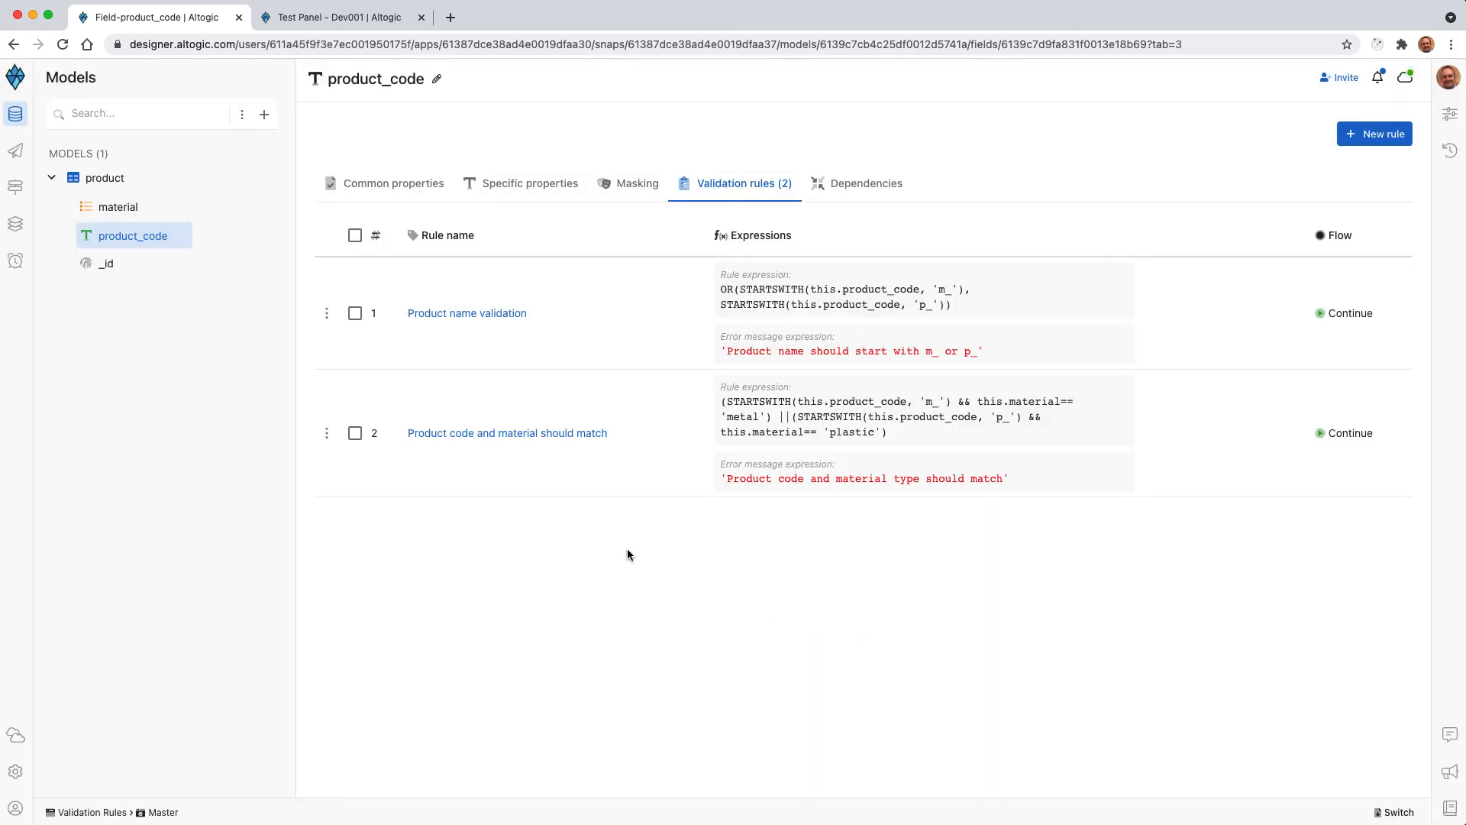
Send a test request to the create endpoint with product_code "m_0001" and material "plastic" in the test panel
{"action": "left_click", "coordinate": [368, 17]}
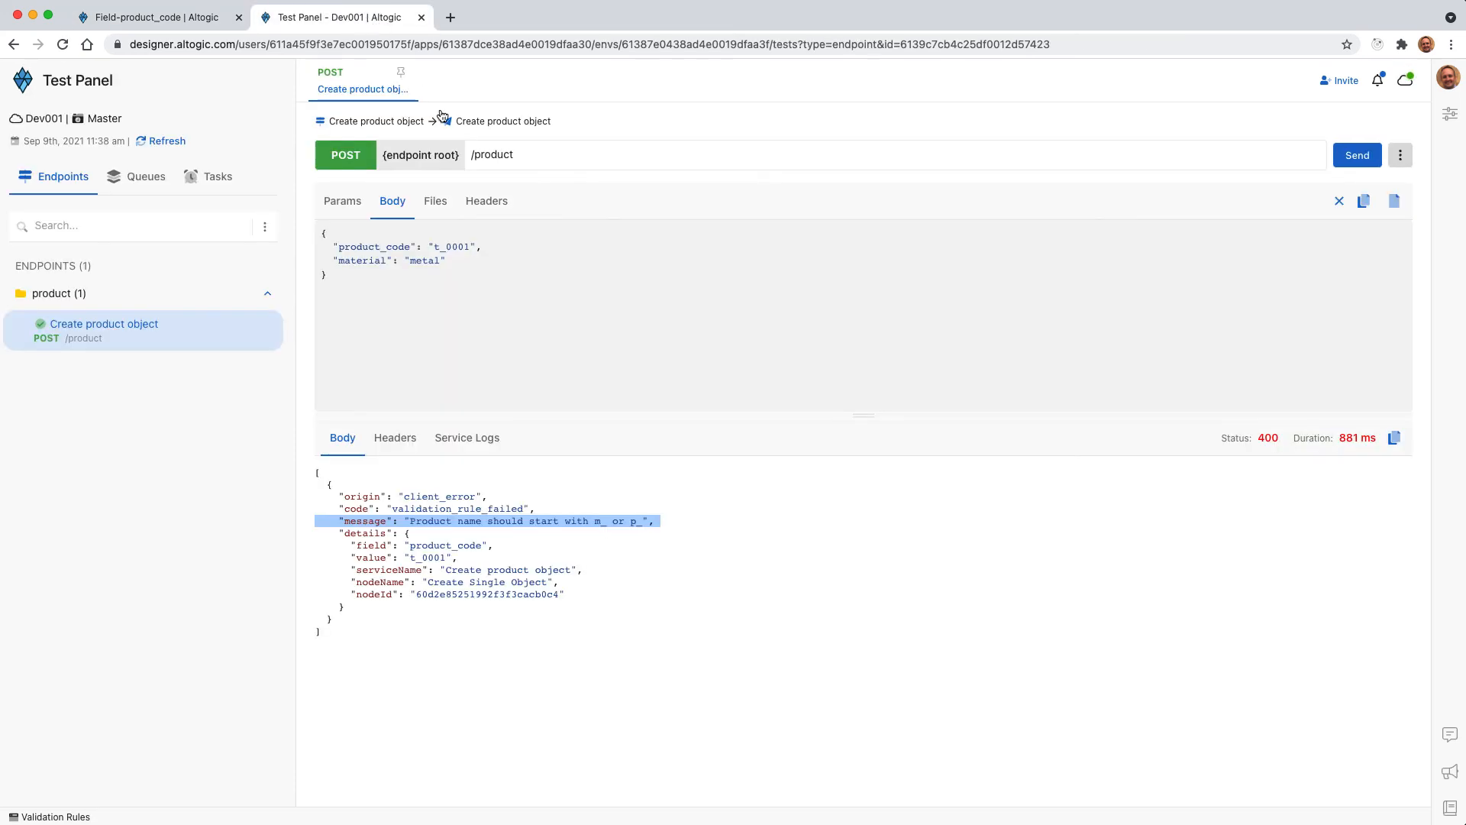
{"action": "left_click", "coordinate": [440, 246]}
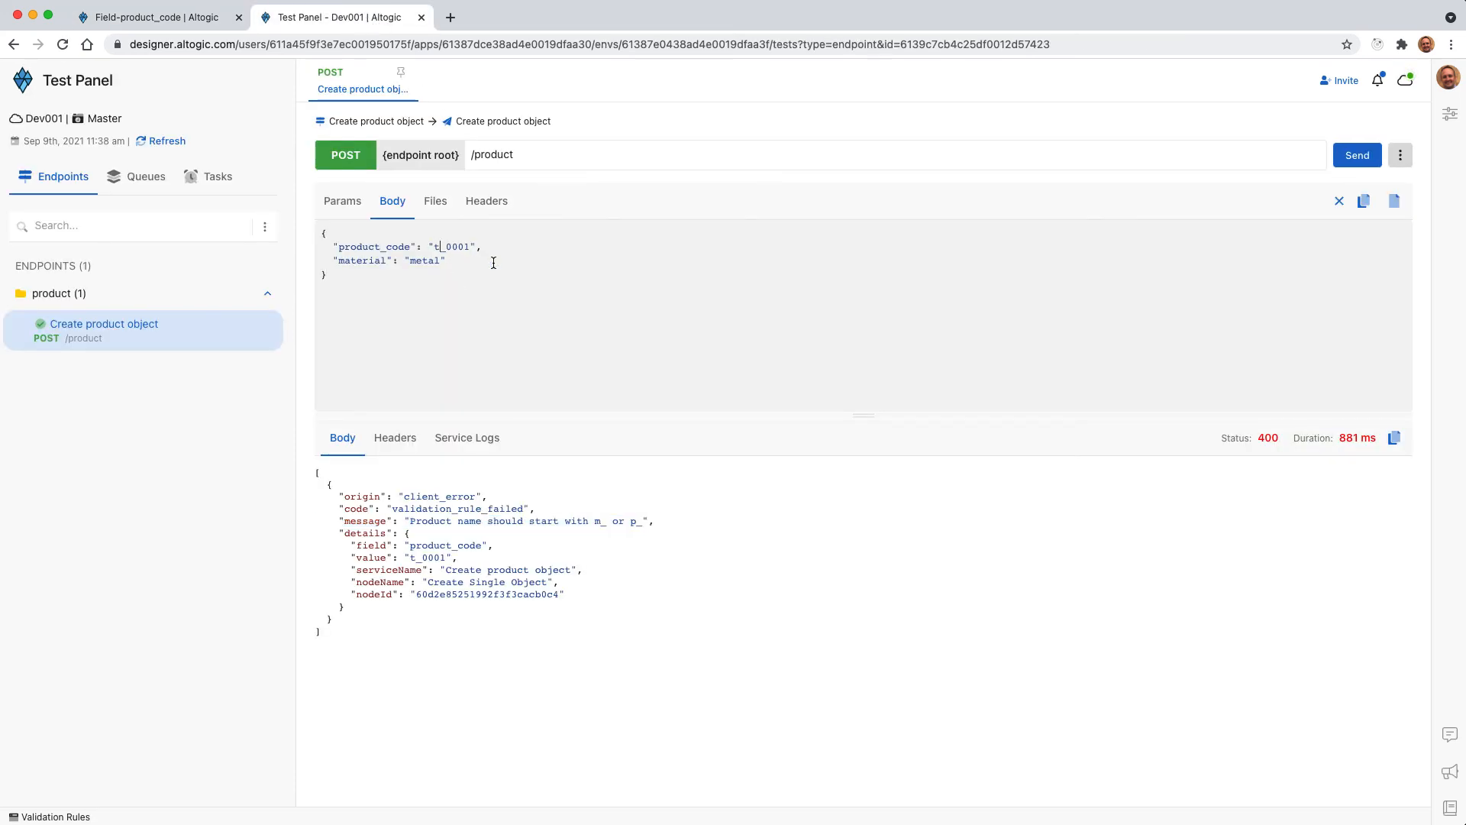
{"action": "key", "text": "BackSpace"}
{"action": "double_click", "coordinate": [430, 262]}
{"action": "type", "text": "plastic"}
{"action": "key", "text": "super+a"}
{"action": "left_click", "coordinate": [673, 252]}
{"action": "left_click", "coordinate": [1357, 155]}
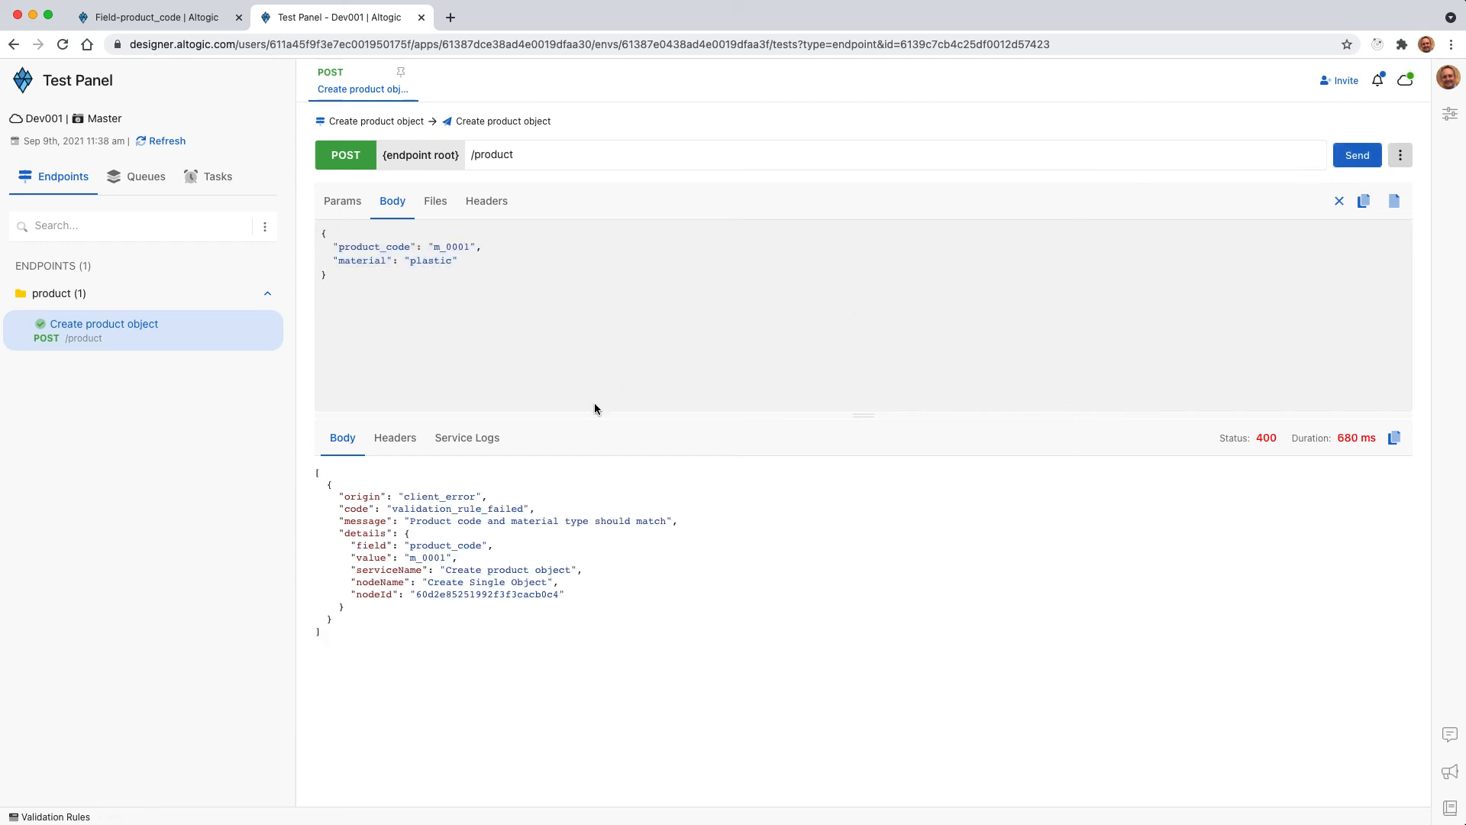
Examine the error message in the response to the mismatched product code and material
{"action": "left_click_drag", "start_coordinate": [412, 524], "coordinate": [674, 526]}
{"action": "left_click", "coordinate": [617, 533]}
{"action": "left_click_drag", "start_coordinate": [408, 524], "coordinate": [662, 534]}
{"action": "left_click", "coordinate": [662, 535]}
Send the test request with material "test" and examine the error messages in the response
{"action": "double_click", "coordinate": [427, 261]}
{"action": "type", "text": "test"}
{"action": "left_click", "coordinate": [1353, 153]}
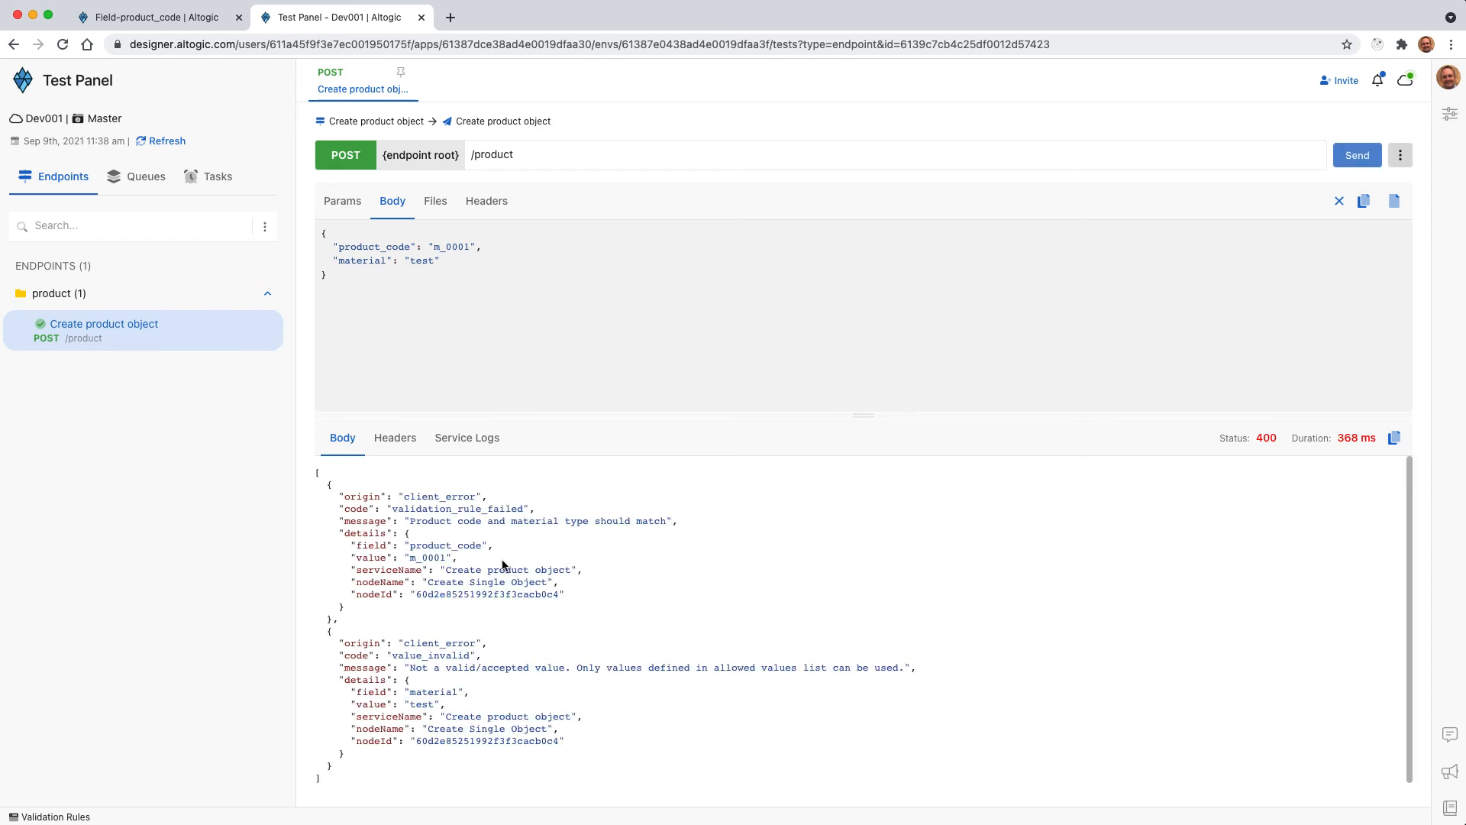
{"action": "triple_click", "coordinate": [514, 521]}
{"action": "triple_click", "coordinate": [483, 668]}
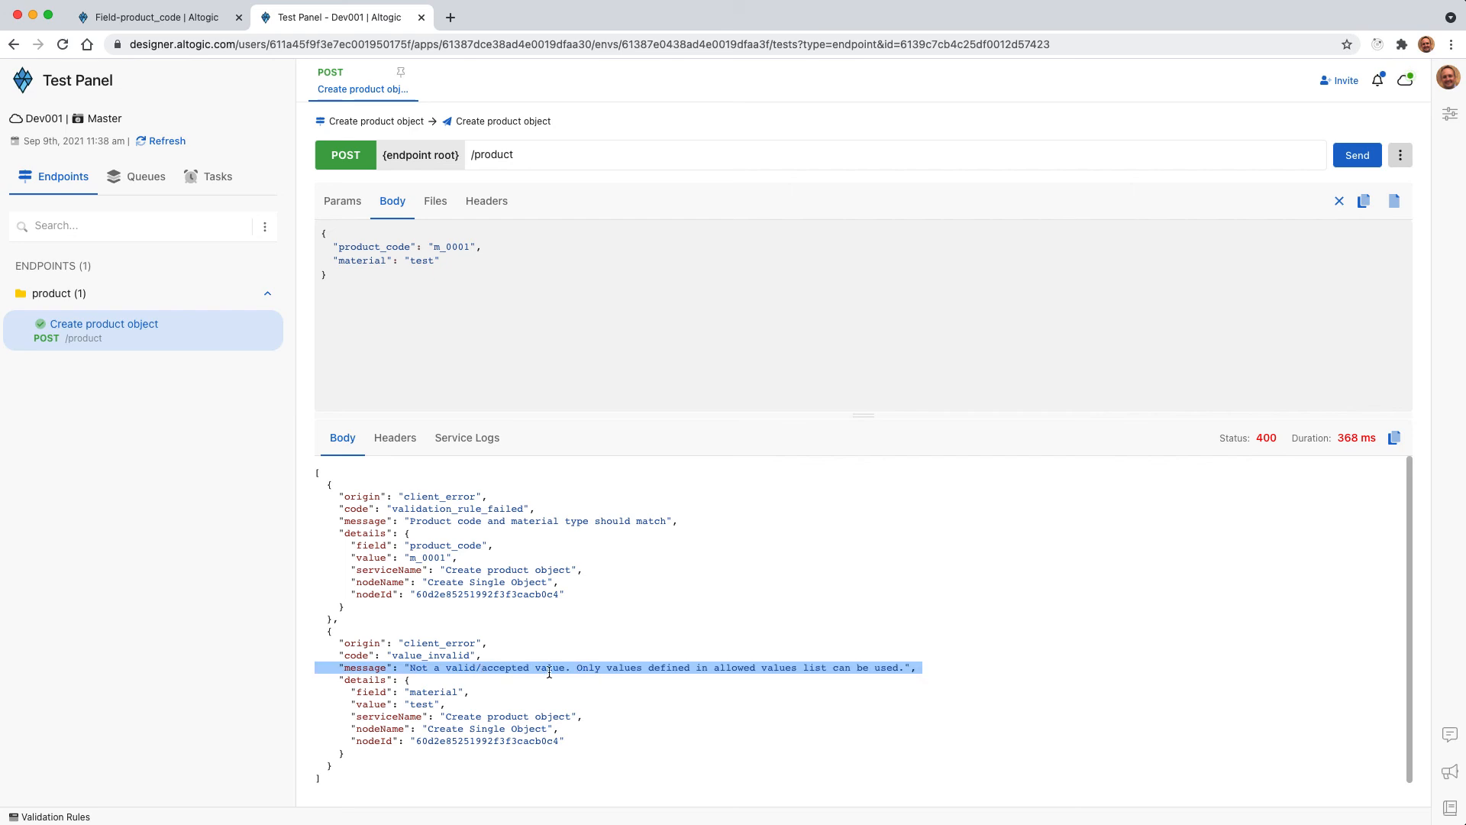
Send the test request with product_code "t_0001" and material "plastic"
{"action": "double_click", "coordinate": [423, 261]}
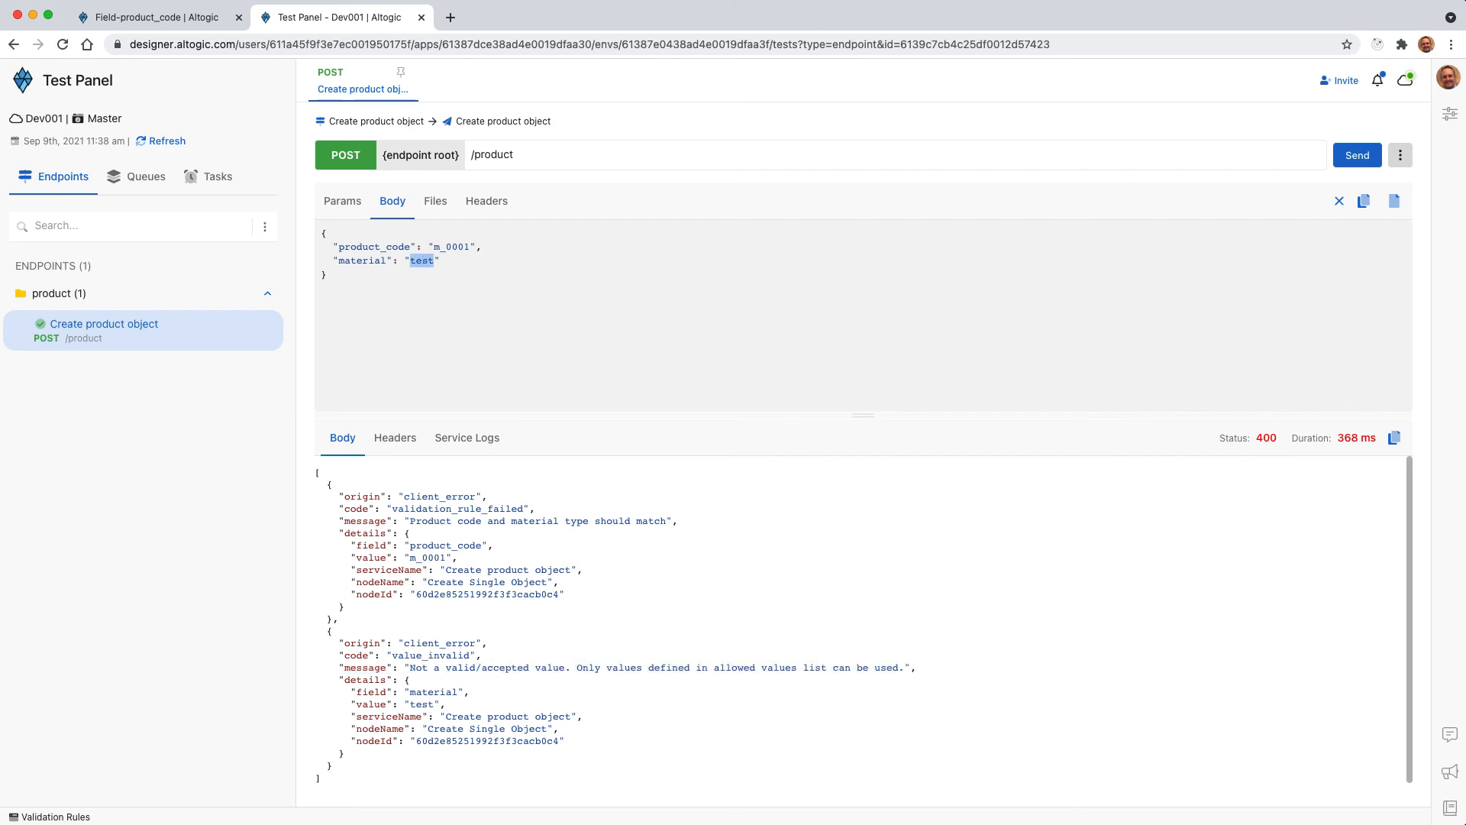
{"action": "type", "text": "plastic"}
{"action": "left_click", "coordinate": [439, 248]}
{"action": "type", "text": "t"}
{"action": "left_click", "coordinate": [1350, 157]}
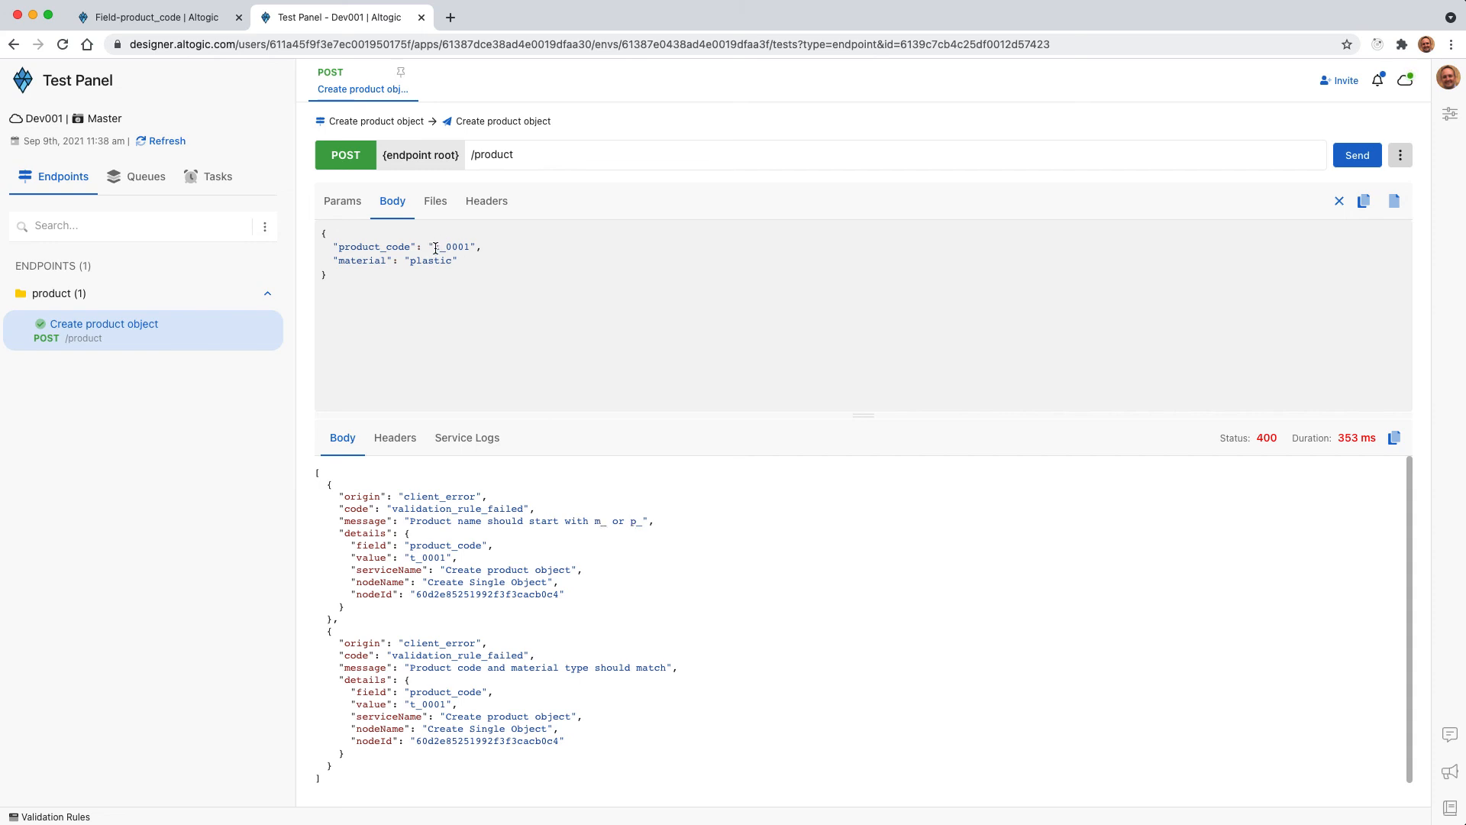
Compare the product_code prefix in the request with the second validation error in the response
{"action": "left_click_drag", "start_coordinate": [436, 248], "coordinate": [439, 250]}
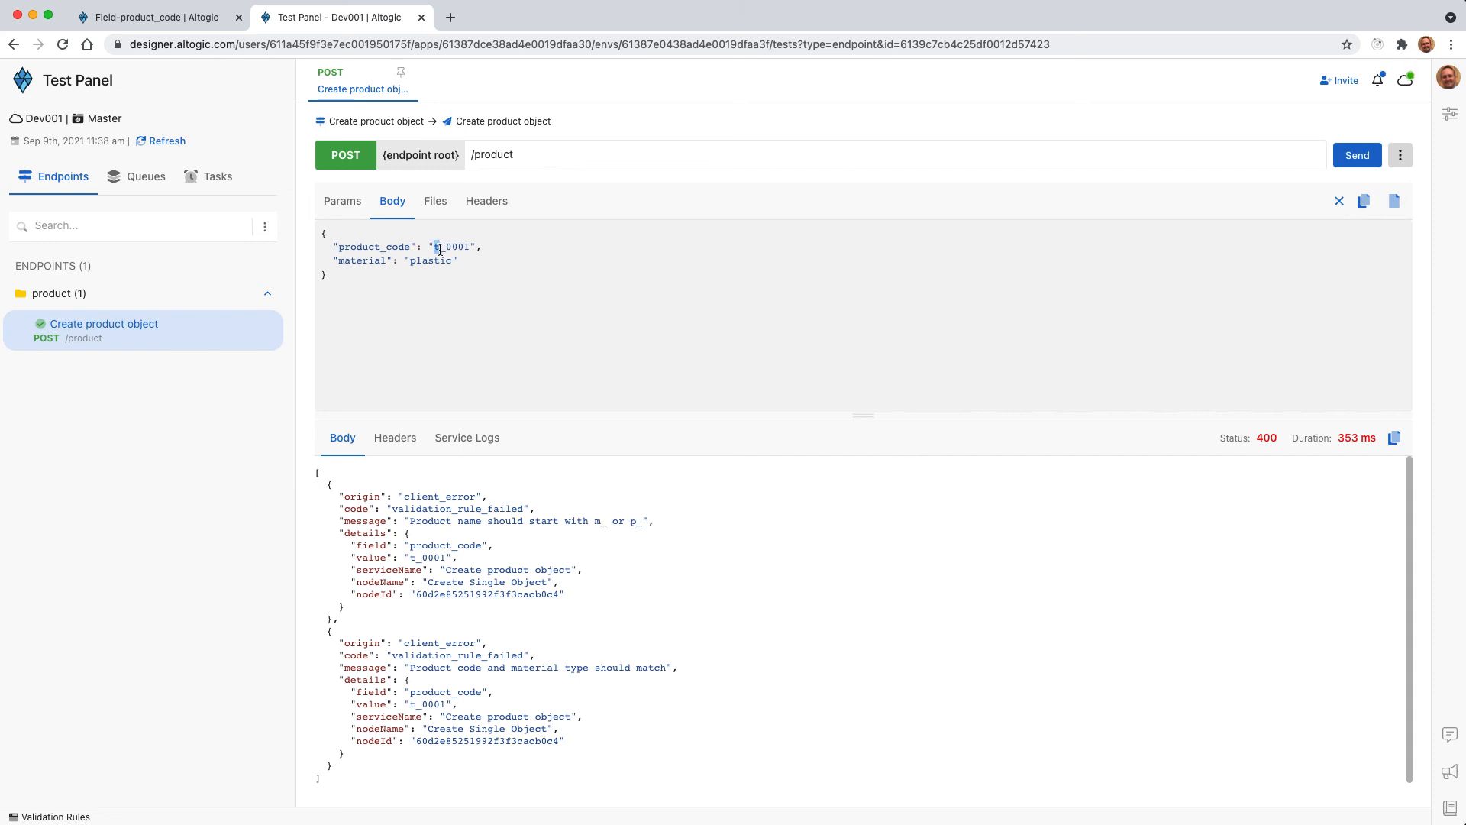
{"action": "left_click", "coordinate": [482, 710]}
{"action": "left_click_drag", "start_coordinate": [399, 786], "coordinate": [302, 646]}
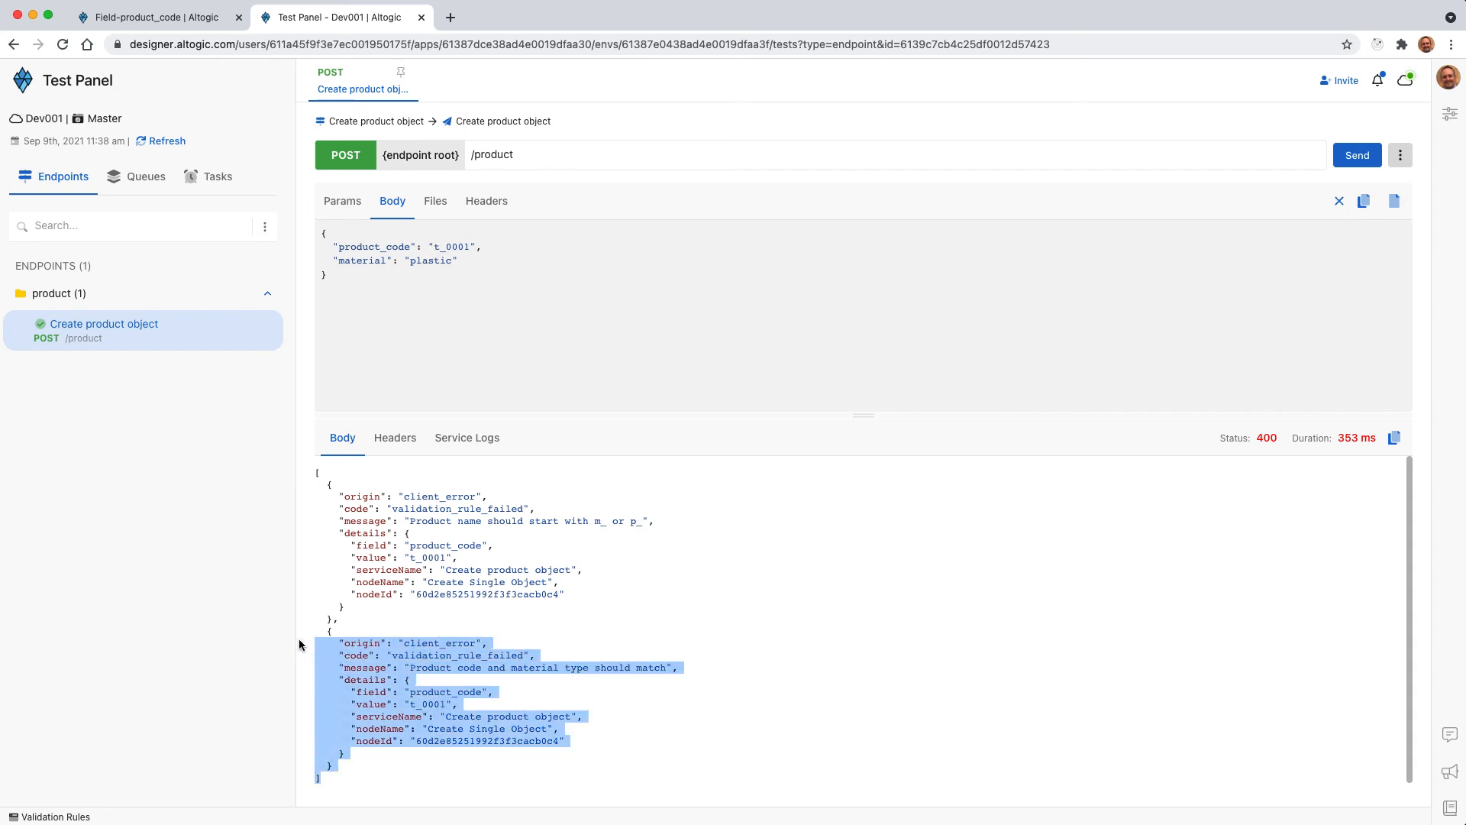
{"action": "left_click", "coordinate": [478, 674]}
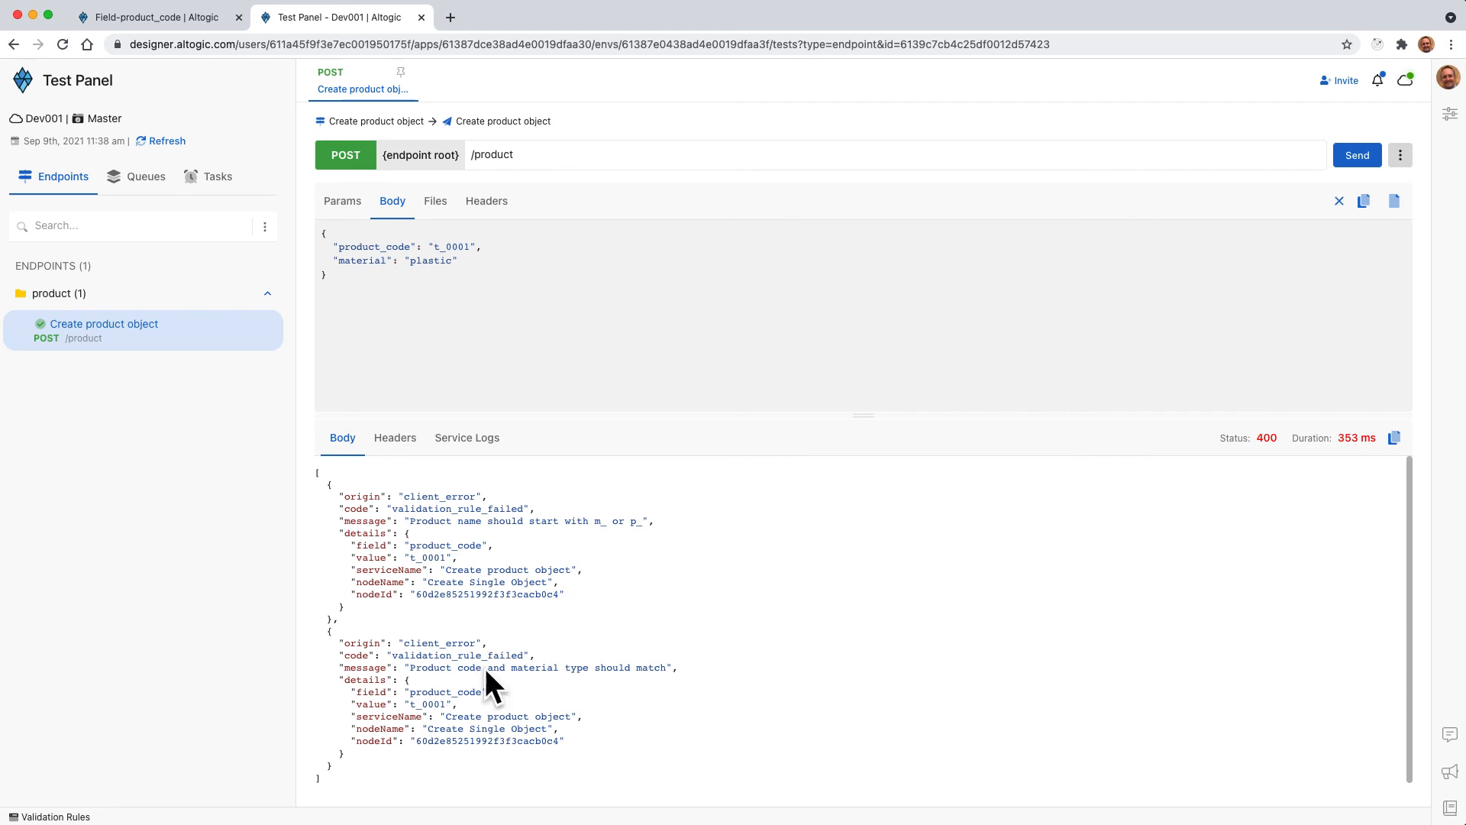
Set the "Product name validation" rule in the designer to stop execution of remaining rules when it fails, and update it
{"action": "left_click", "coordinate": [156, 17]}
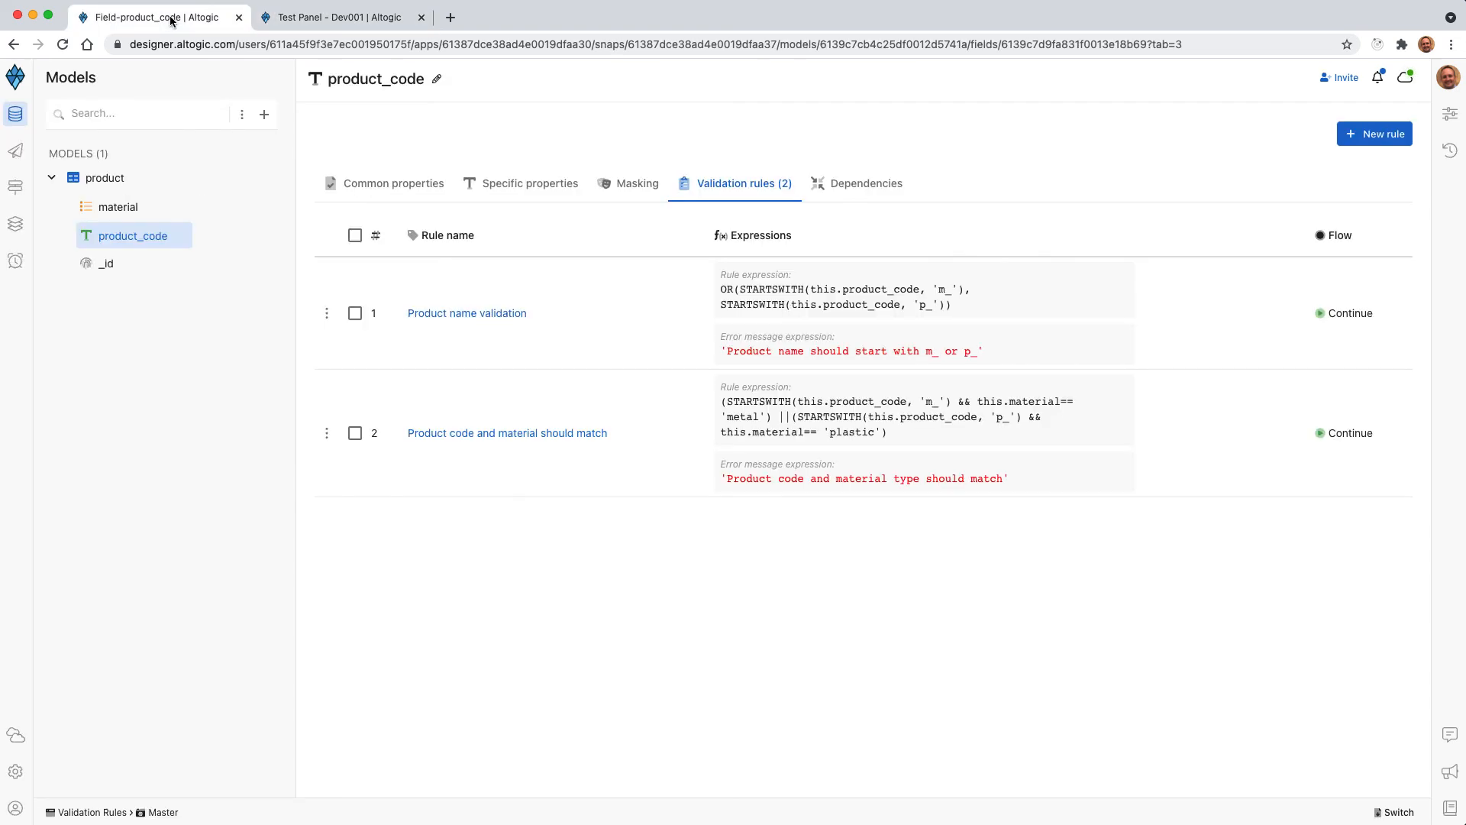
{"action": "left_click", "coordinate": [458, 316]}
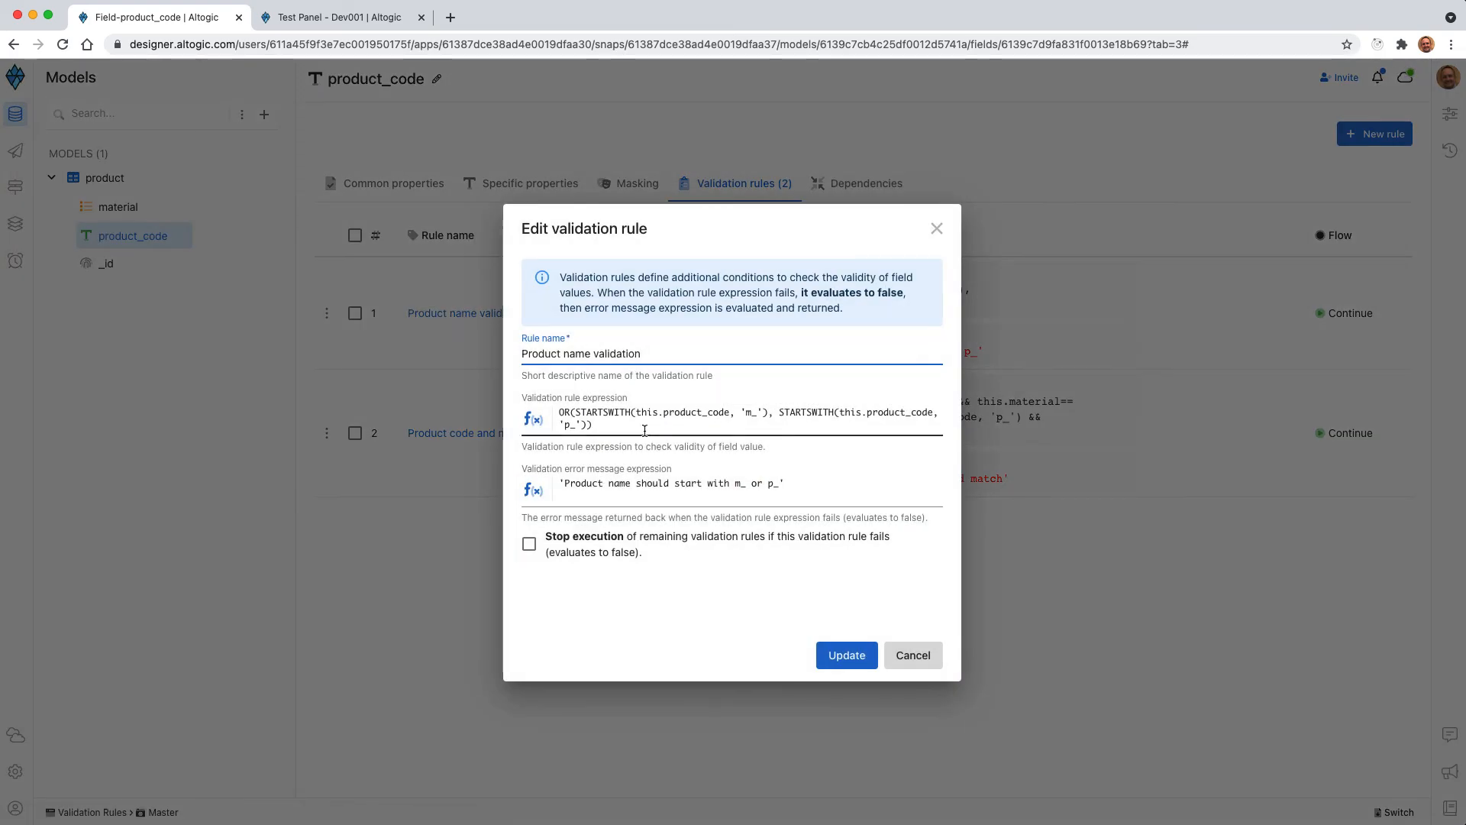
{"action": "triple_click", "coordinate": [611, 484]}
{"action": "left_click", "coordinate": [630, 484]}
{"action": "left_click", "coordinate": [530, 544]}
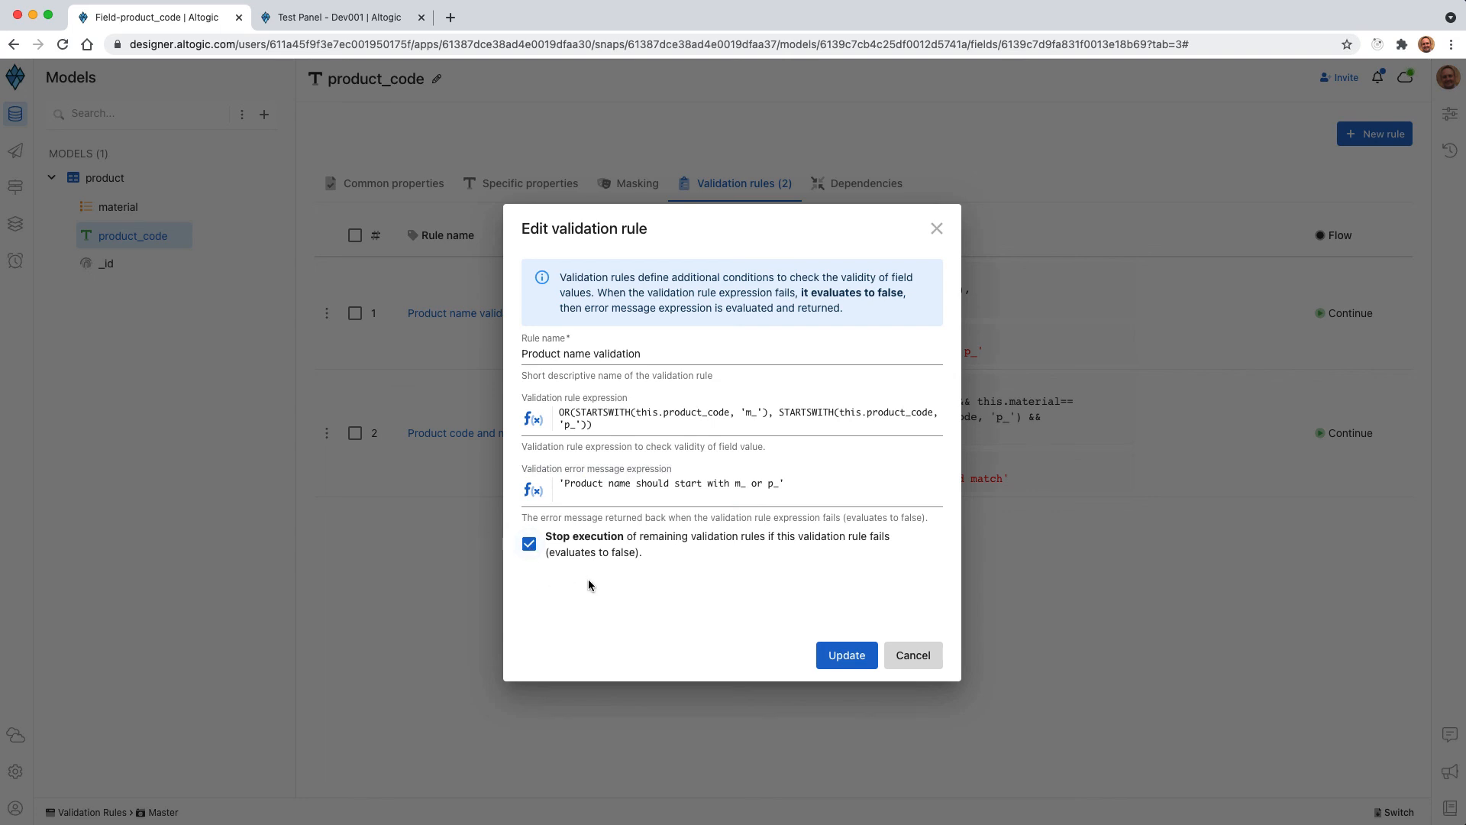
{"action": "left_click", "coordinate": [836, 659]}
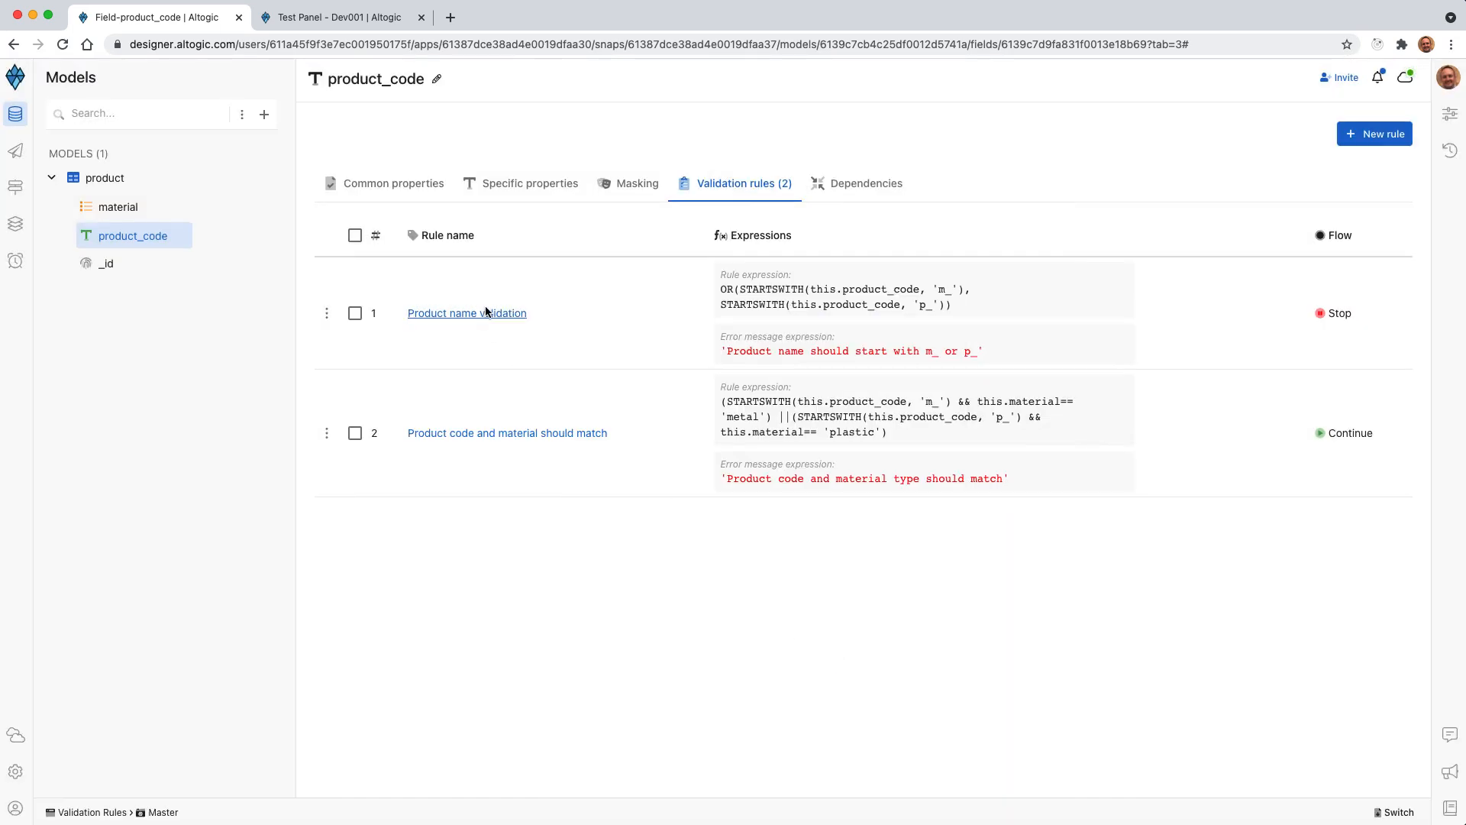
Review the error message of the "Product name validation" rule and move the test panel into its own browser window
{"action": "triple_click", "coordinate": [769, 356]}
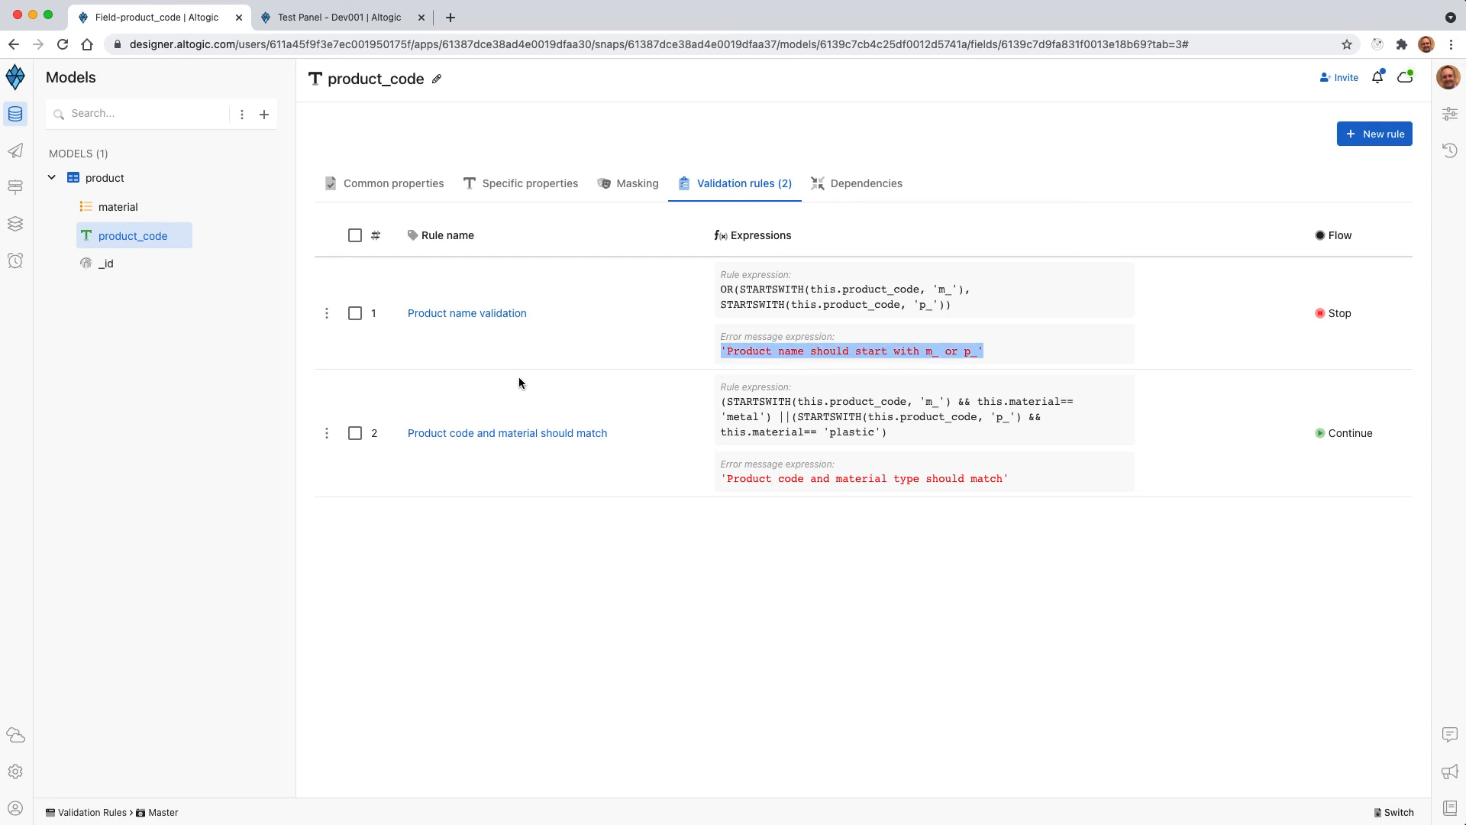
{"action": "left_click", "coordinate": [773, 389]}
{"action": "left_click", "coordinate": [378, 16]}
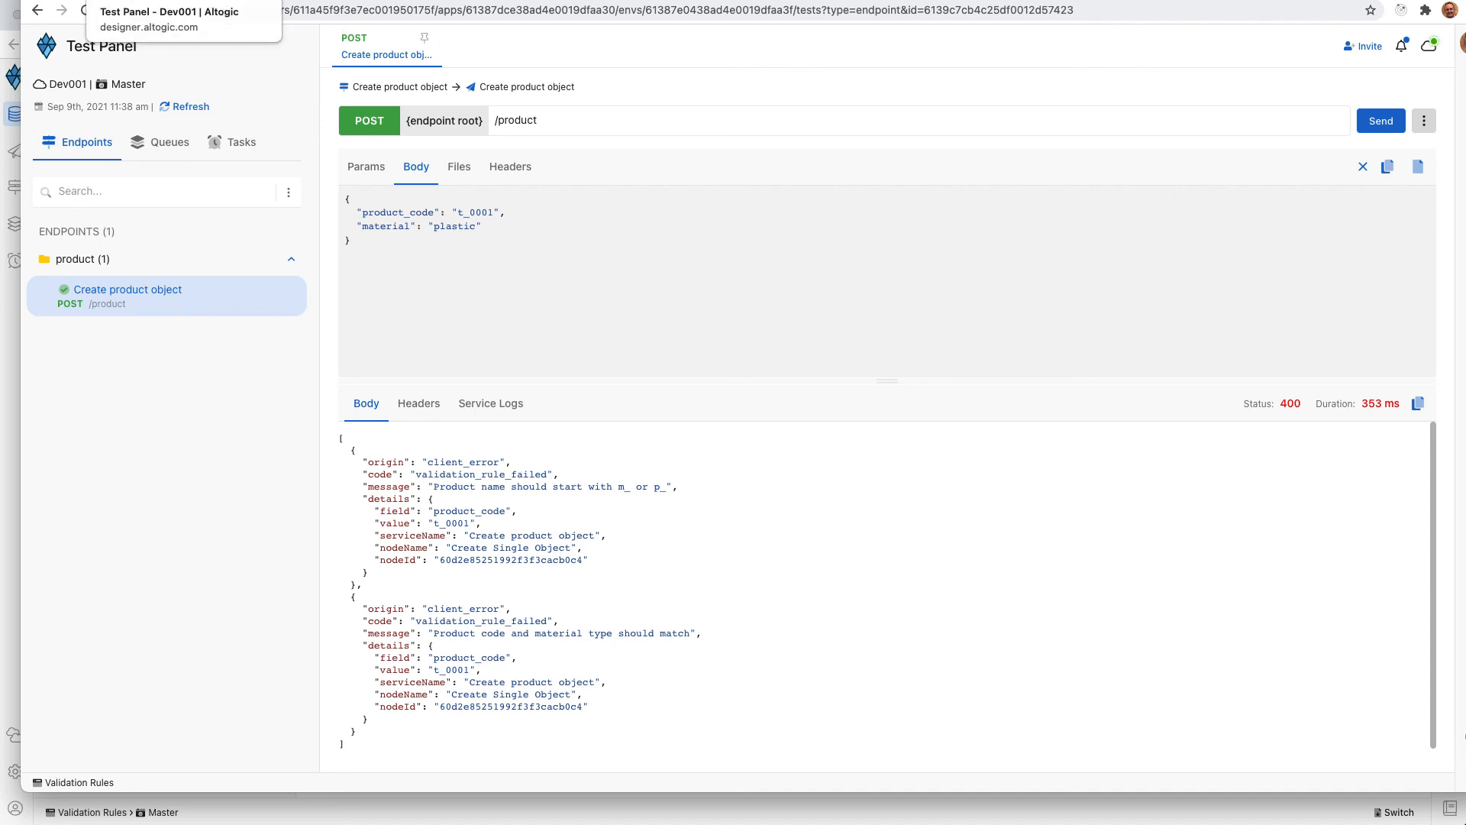
{"action": "left_click", "coordinate": [262, 0]}
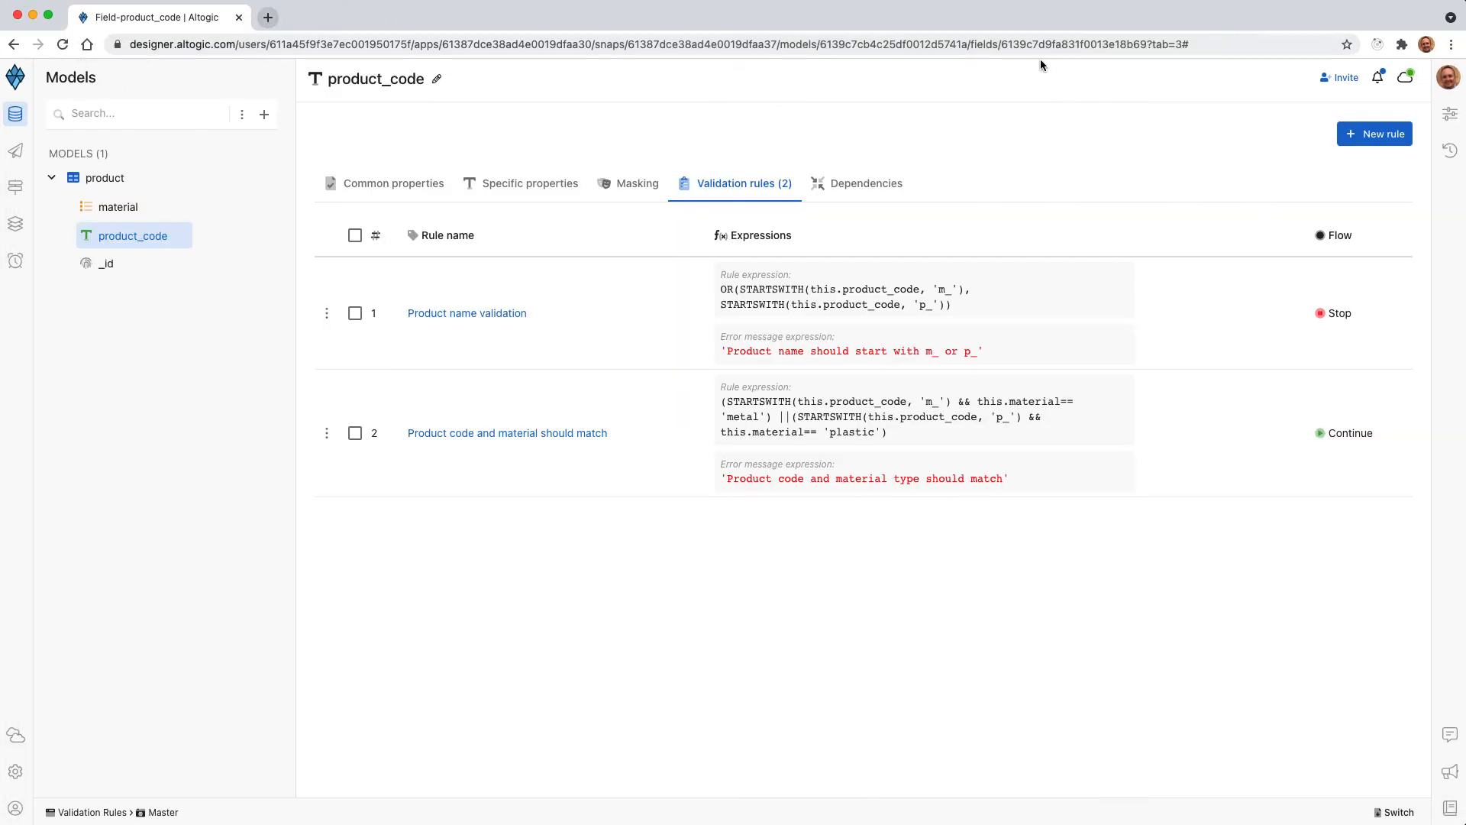
Open the test panel for the Dev001 environment and resend the Create product object request with product_code "t_0001" and material "plastic"
{"action": "left_click", "coordinate": [1405, 77]}
{"action": "left_click", "coordinate": [1328, 173]}
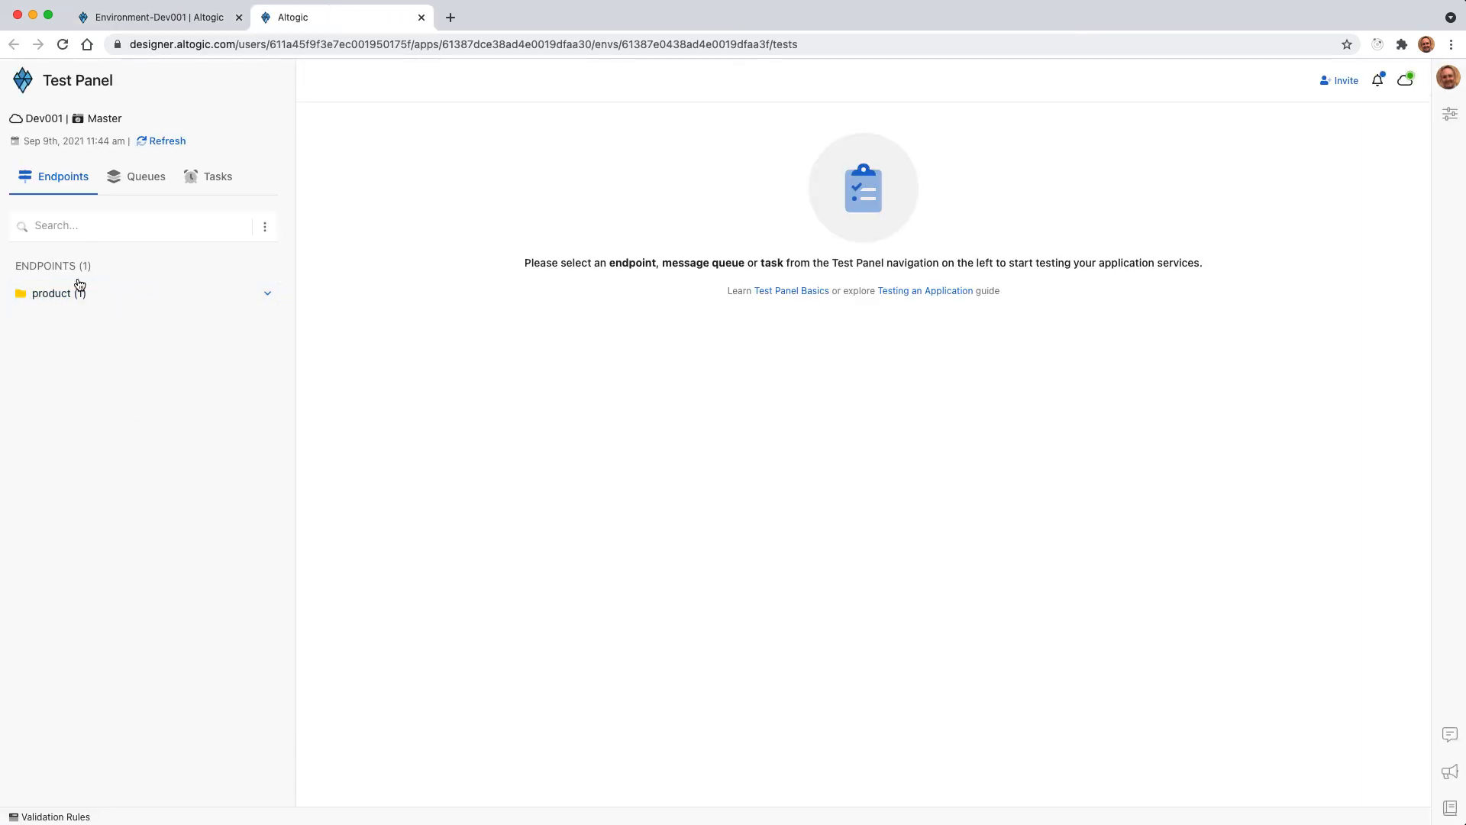
{"action": "left_click", "coordinate": [72, 297]}
{"action": "left_click", "coordinate": [92, 330]}
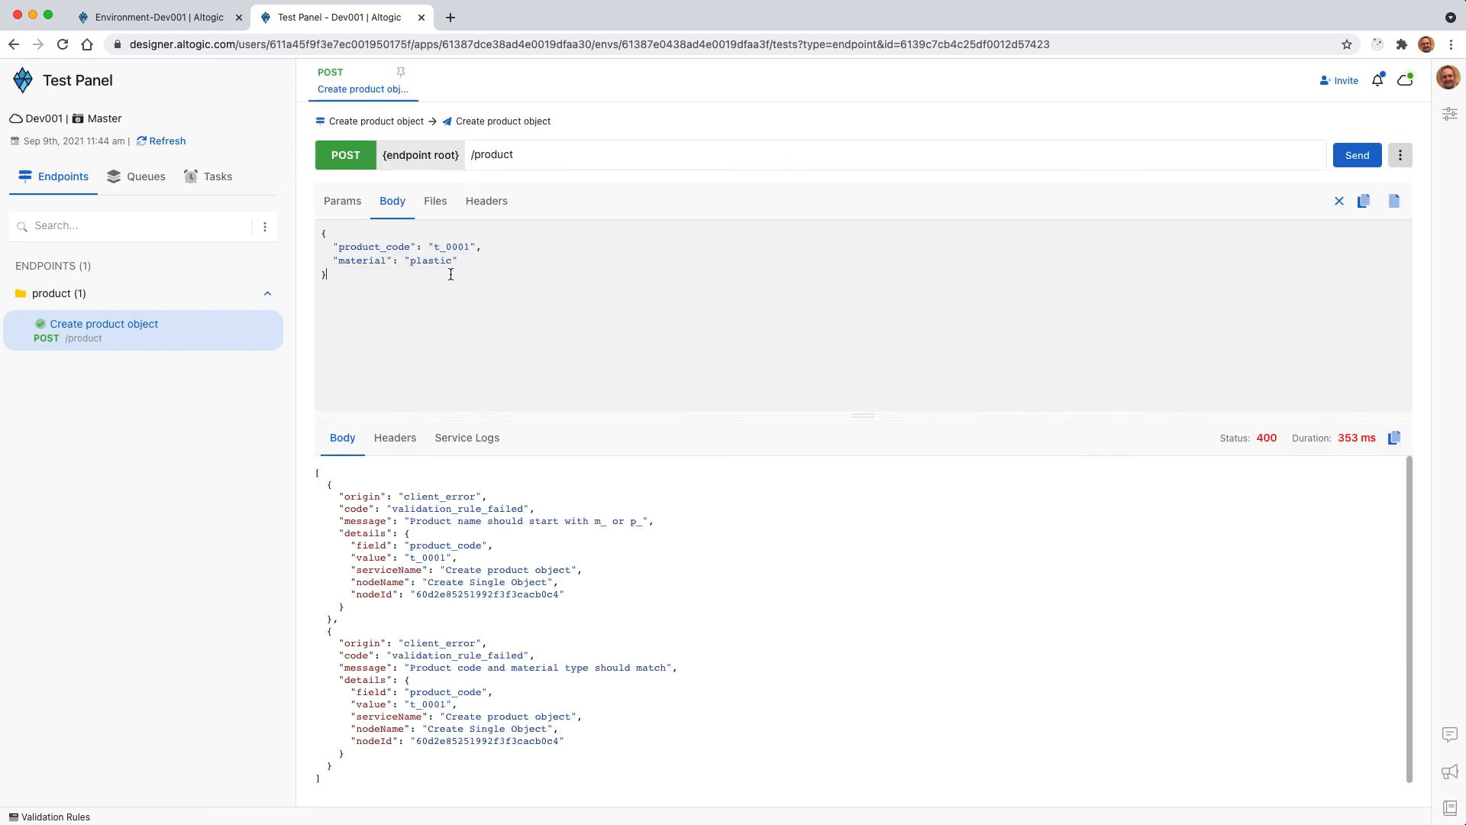
{"action": "left_click", "coordinate": [461, 385]}
{"action": "left_click", "coordinate": [1367, 162]}
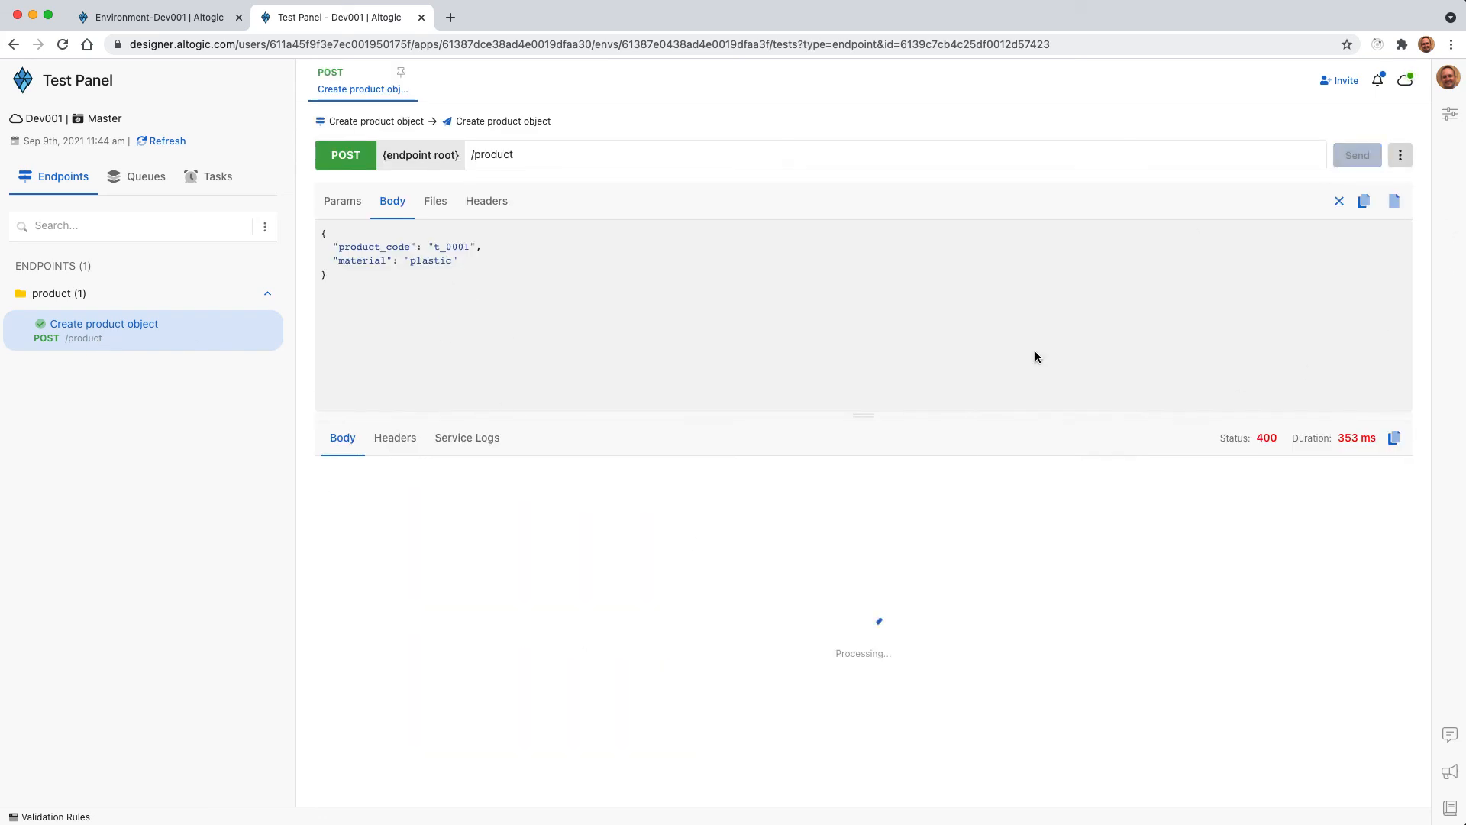
Return to the product_code validation rules in the designer and review the "Product name validation" rule's stop execution option without changing it
{"action": "left_click", "coordinate": [189, 18]}
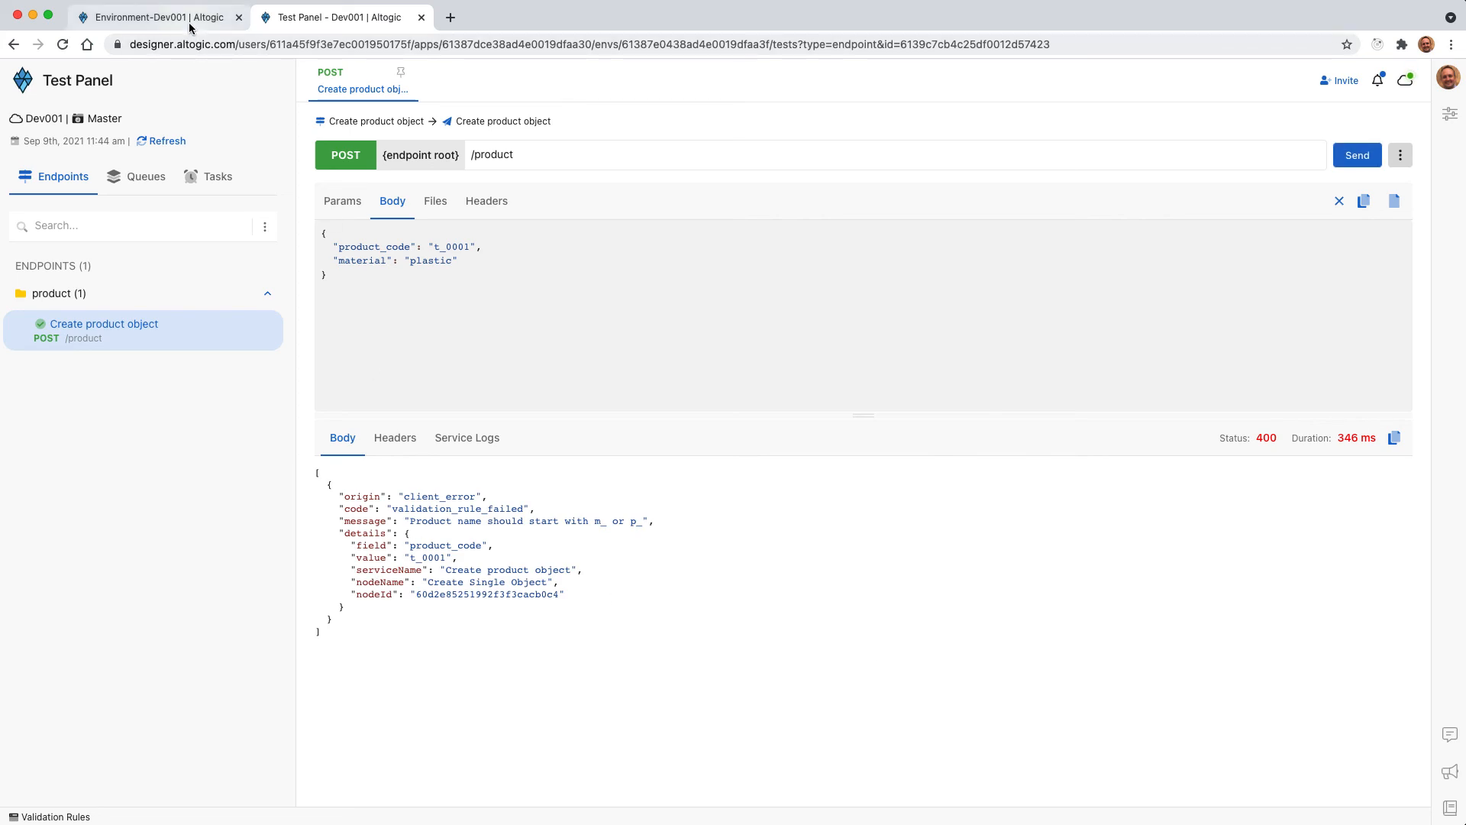
{"action": "left_click", "coordinate": [13, 115]}
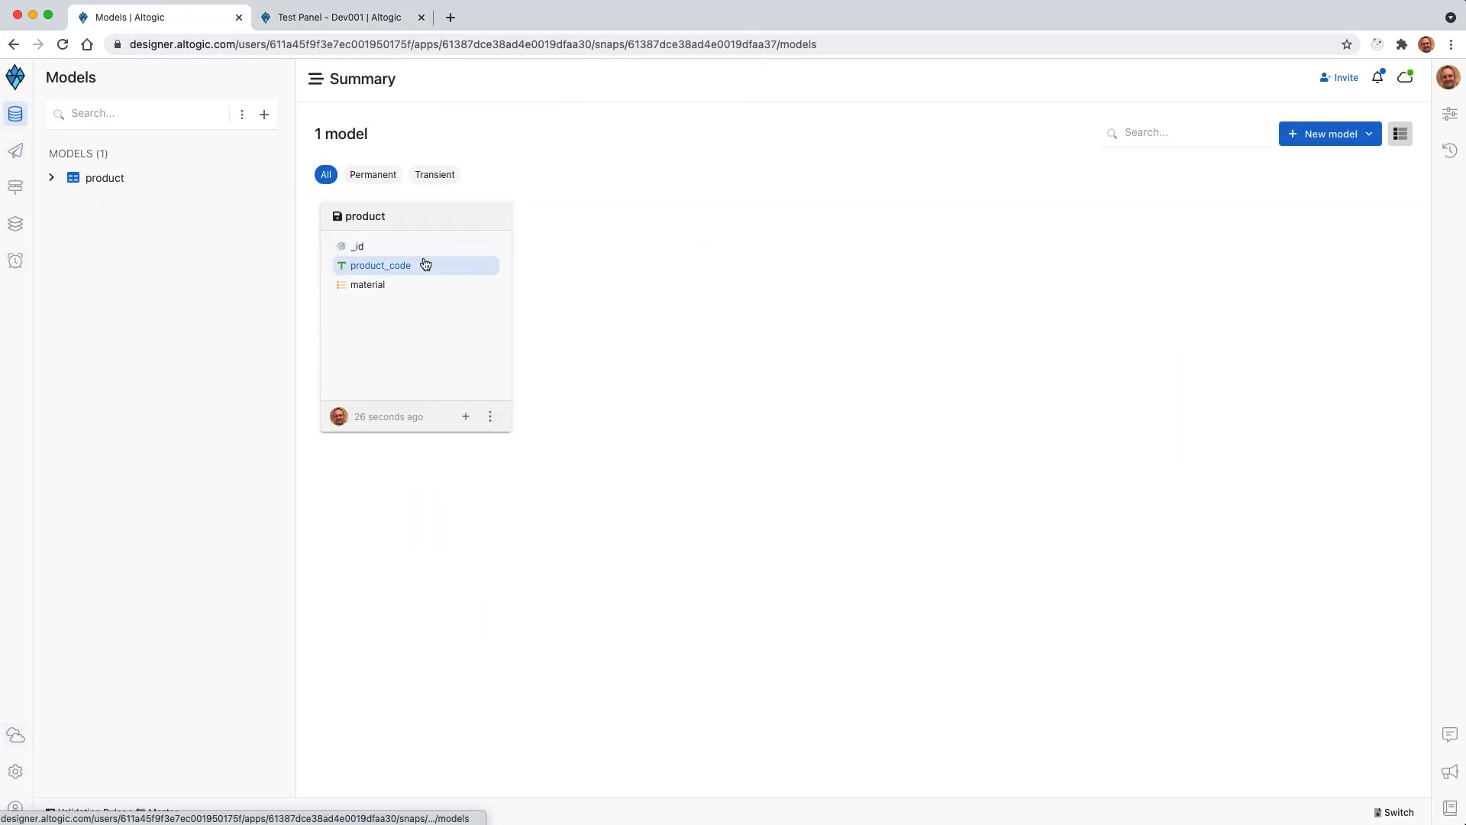
{"action": "left_click", "coordinate": [397, 265]}
{"action": "left_click", "coordinate": [694, 190]}
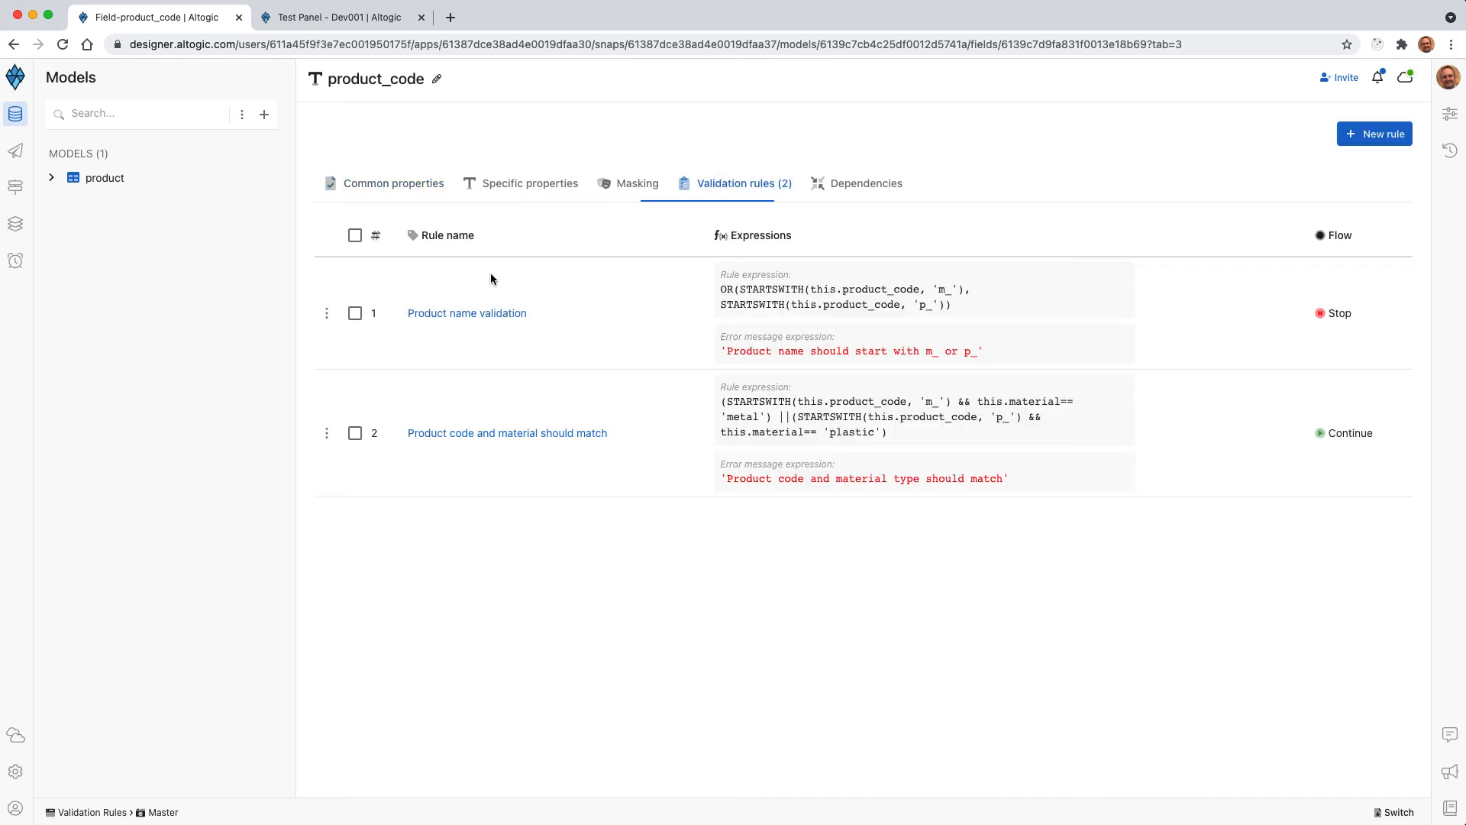
{"action": "left_click", "coordinate": [481, 313]}
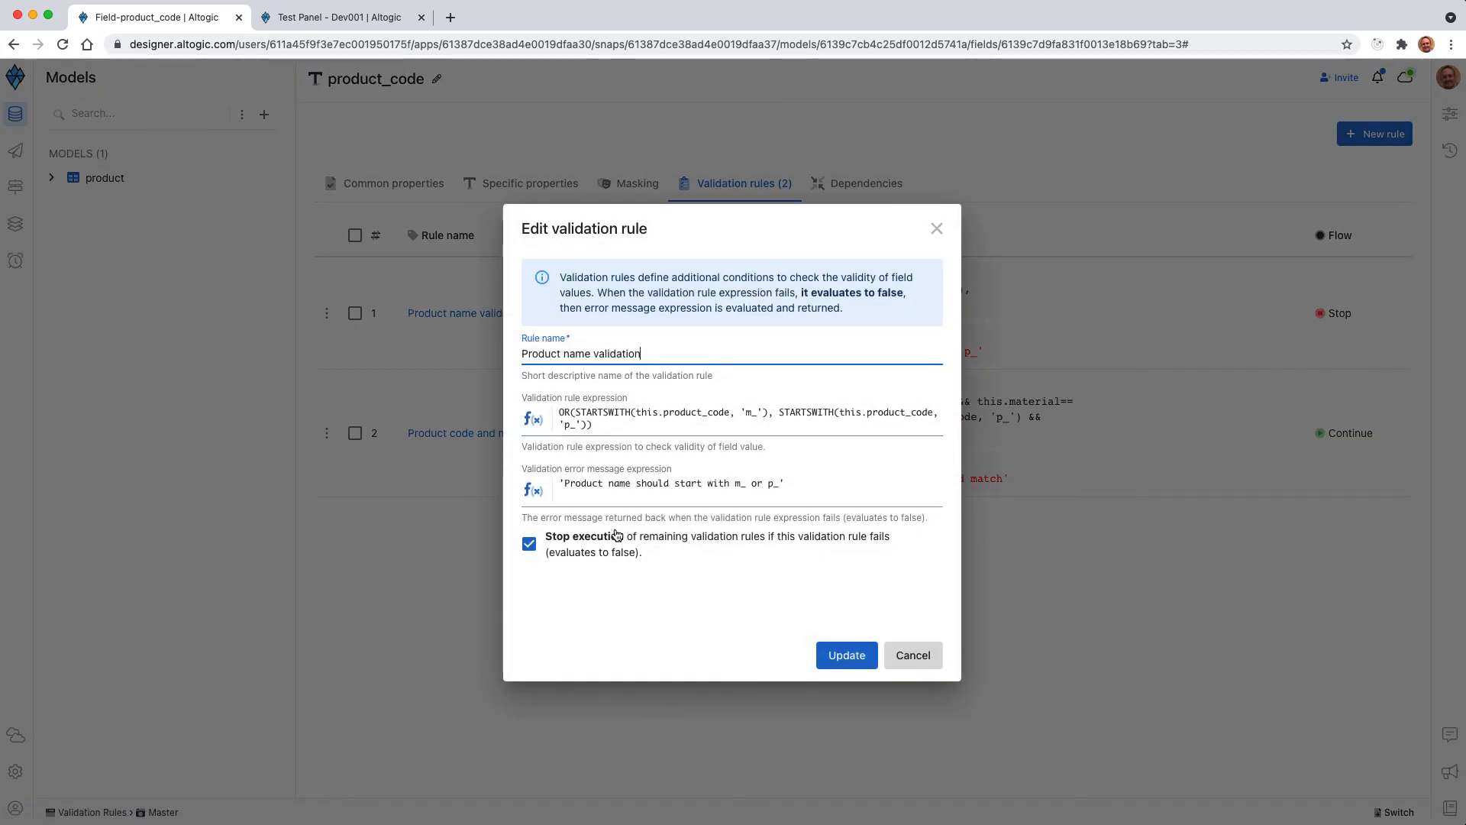
{"action": "left_click", "coordinate": [912, 658]}
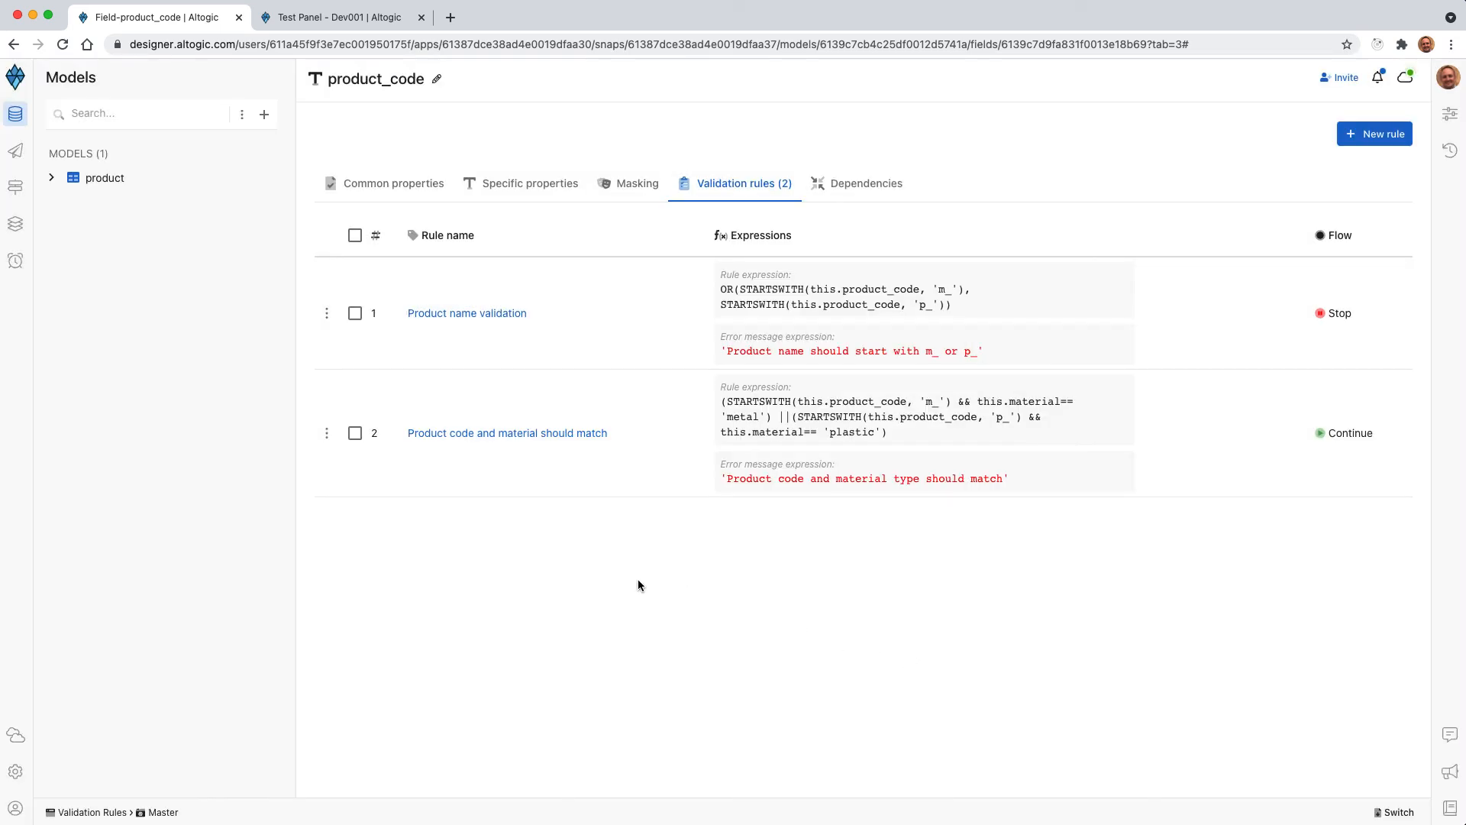